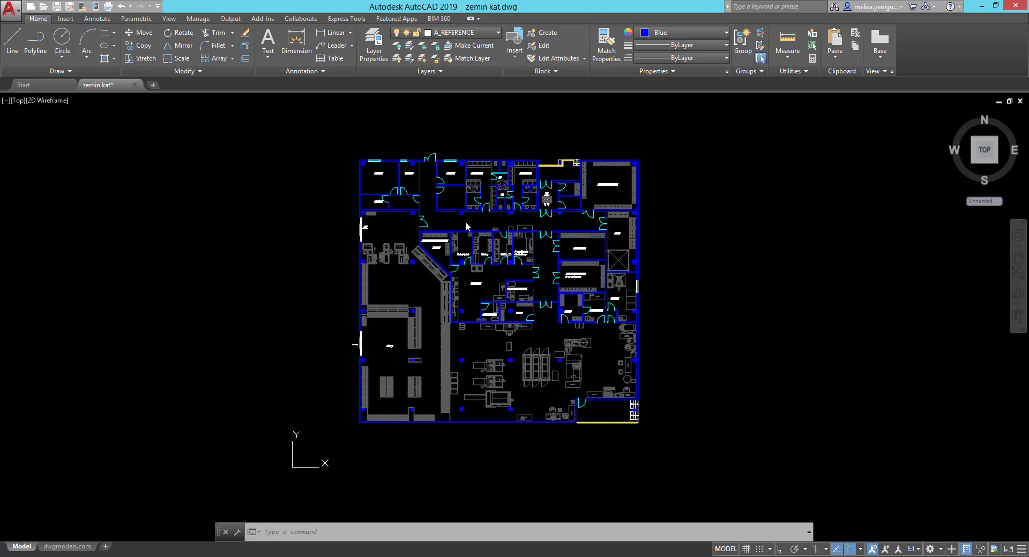
Copy the entire zemin kat floor plan (1194 objects) to the clipboard with a window selection.
click(733, 241)
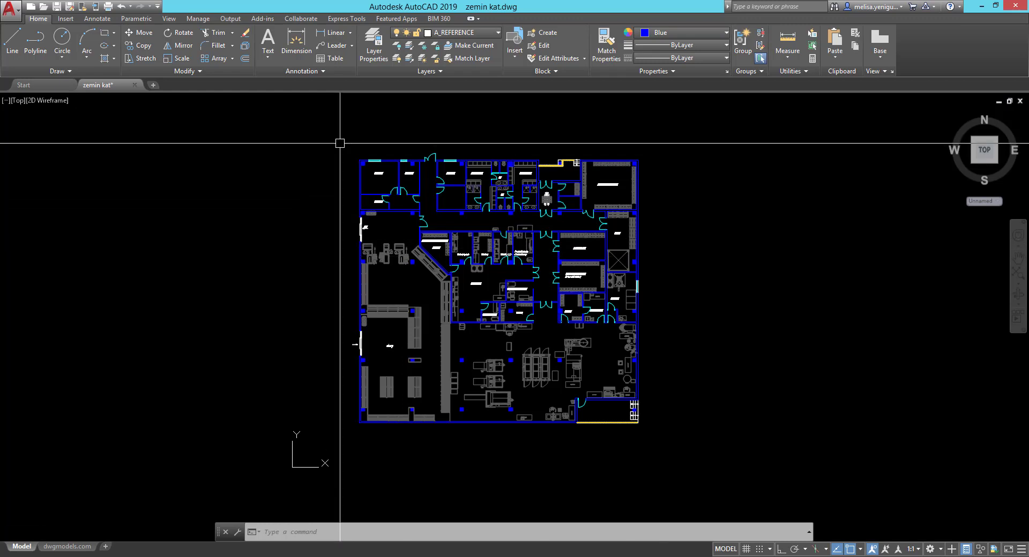
key(ctrl+c)
click(327, 137)
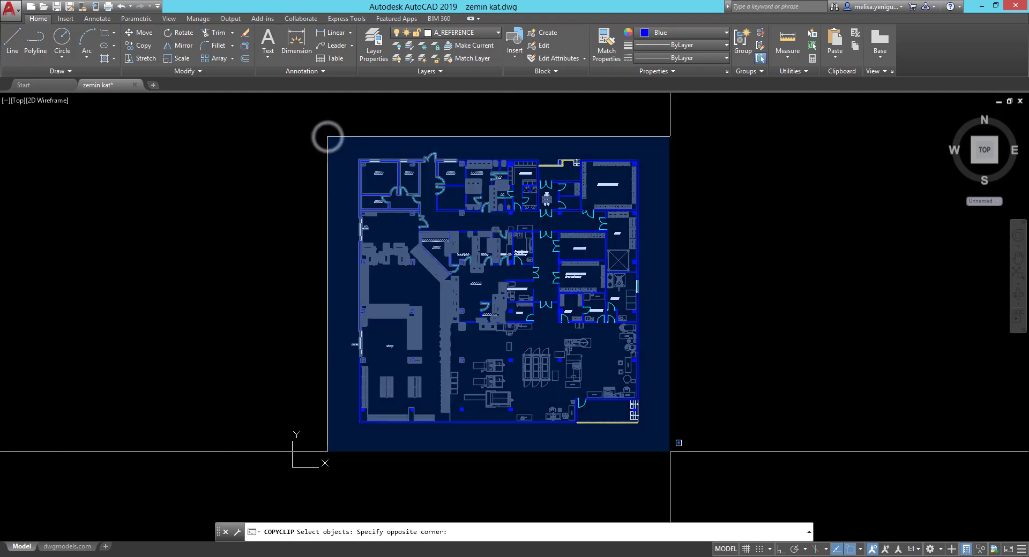
click(669, 451)
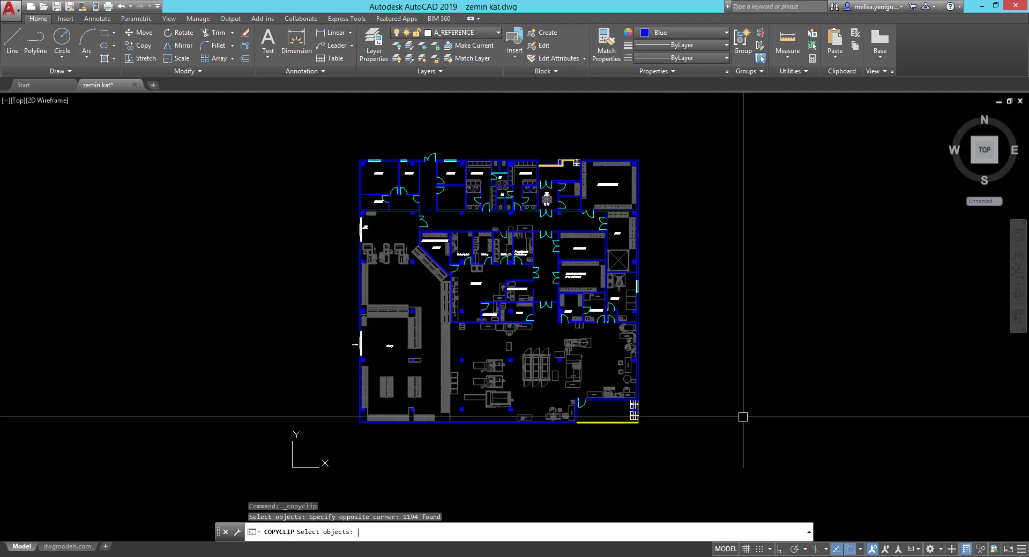
Paste the plan at original coordinates into a new grid-free drawing and zoom to fit it.
key(Return)
click(153, 85)
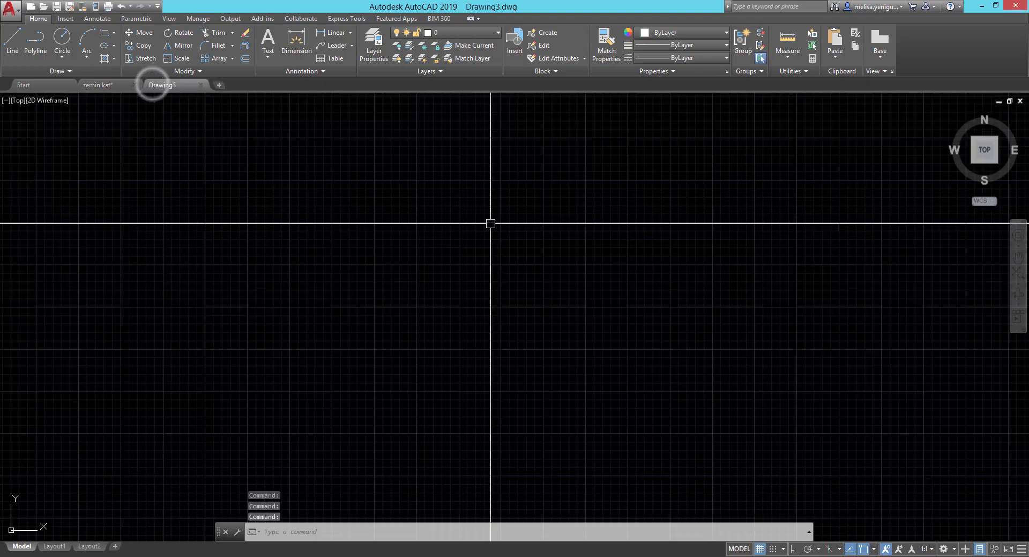
key(F7)
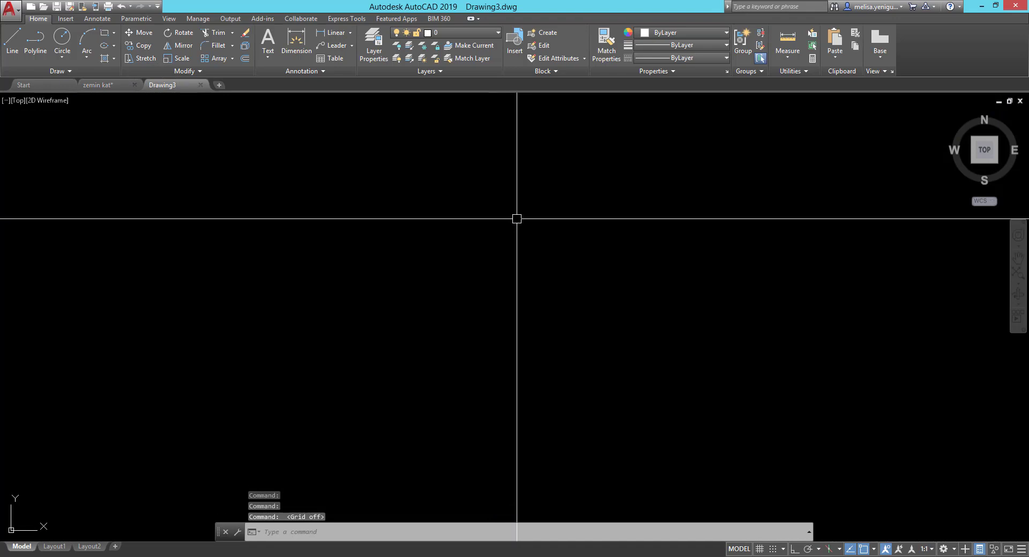
right_click(516, 218)
mouse_move(545, 257)
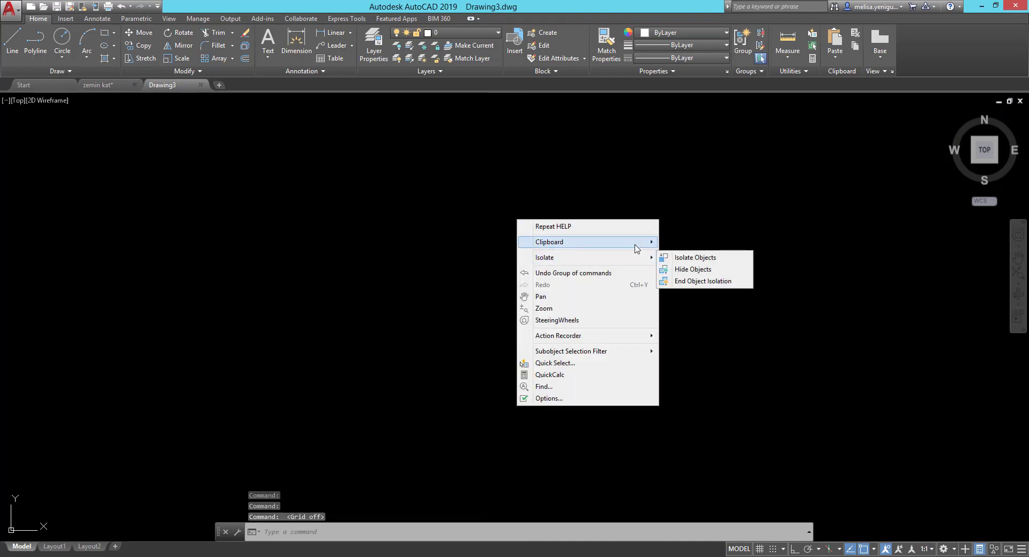
mouse_move(585, 242)
click(767, 301)
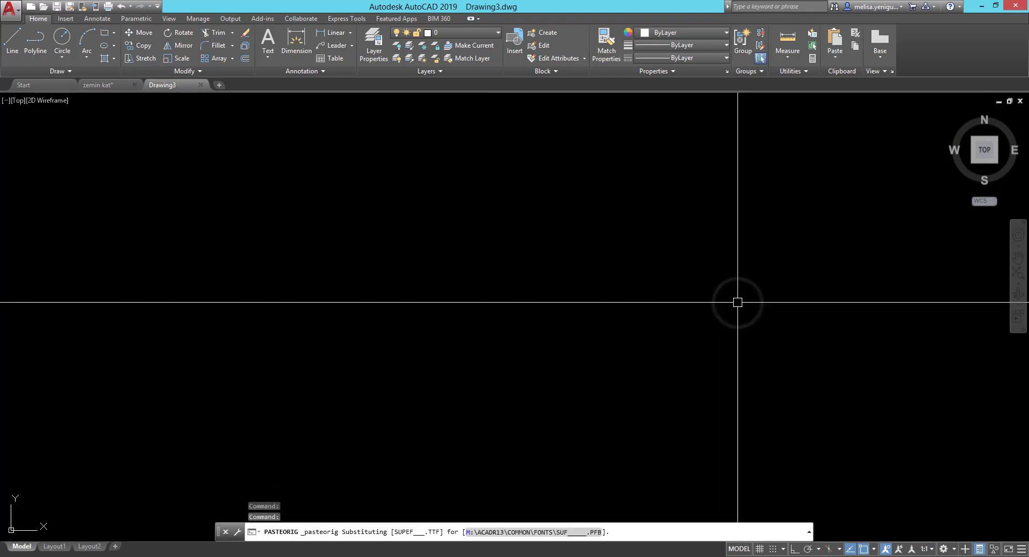
middle_click(528, 296)
middle_click(528, 296)
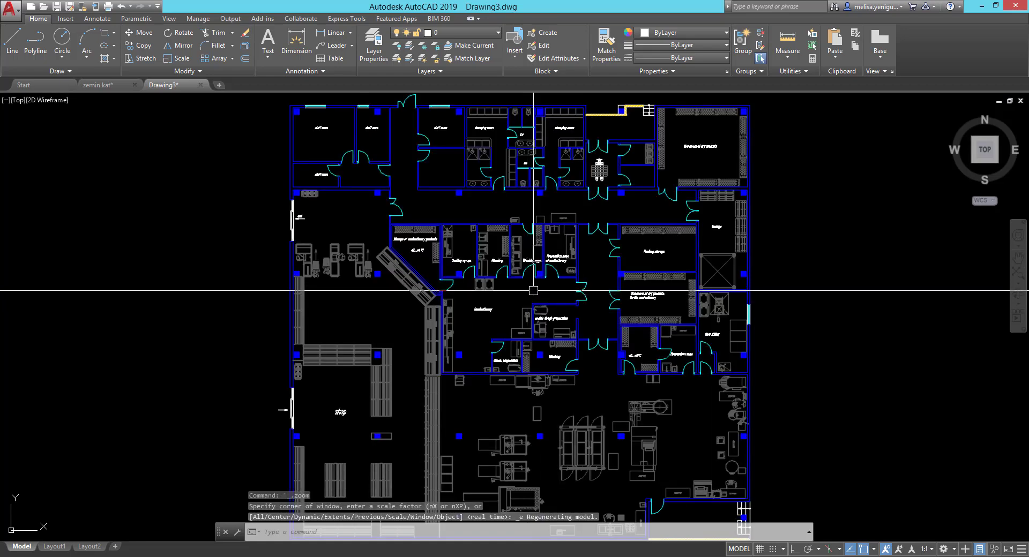
Save the new drawing as 1.kat.dwg.
click(15, 16)
mouse_move(37, 139)
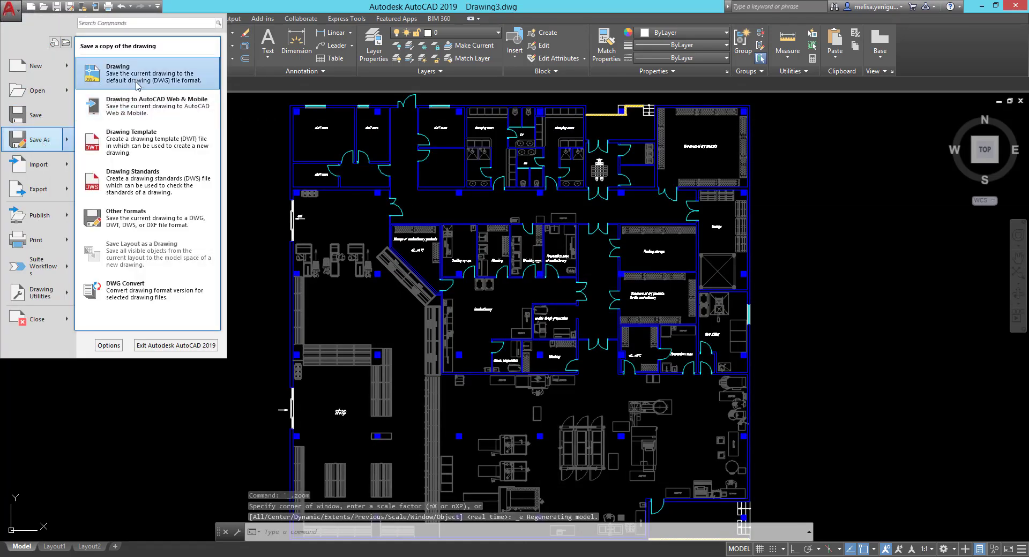
click(138, 85)
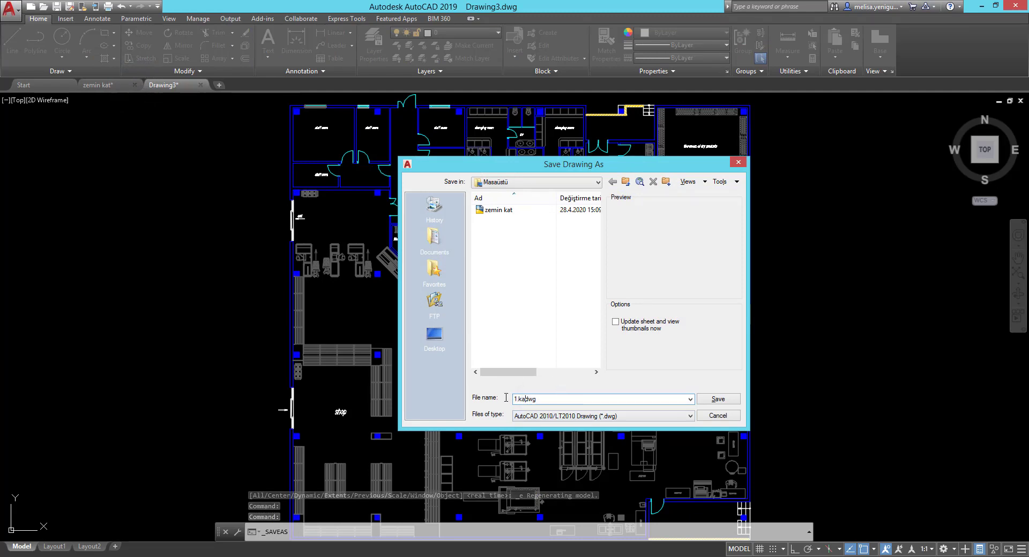
text(kat)
key(Return)
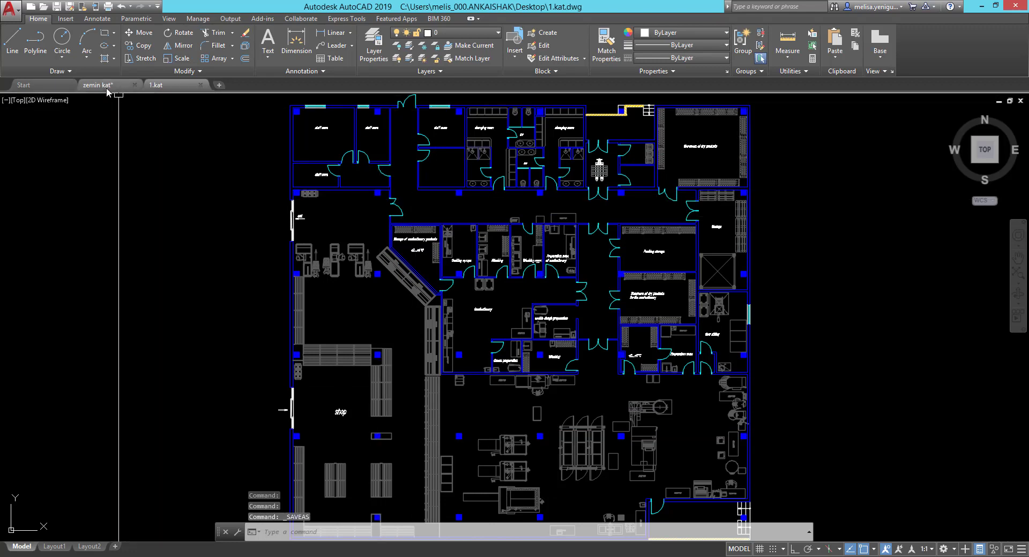
mouse_move(98, 85)
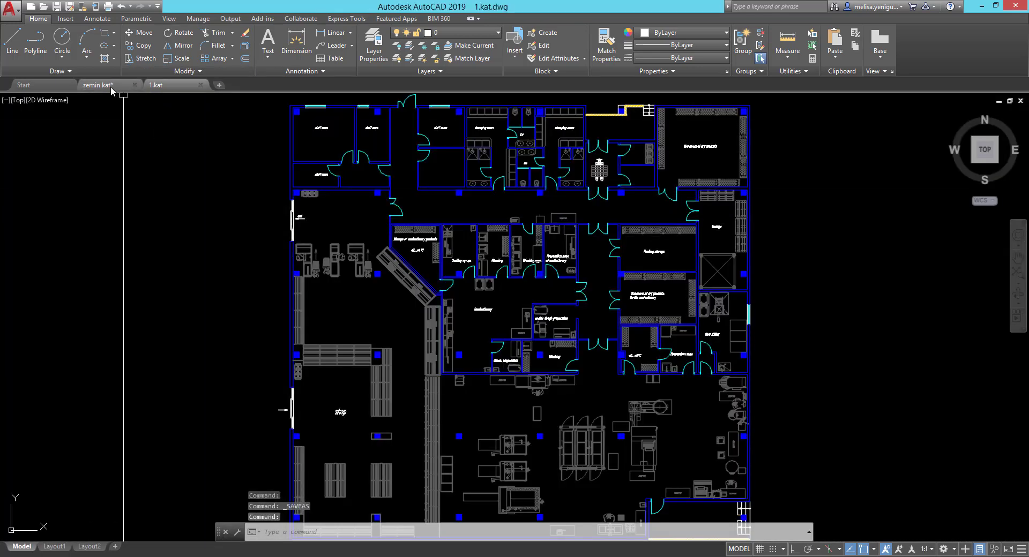
Show zemin kat in model space zoomed to extents, then return to the 1.kat drawing.
click(110, 85)
click(20, 547)
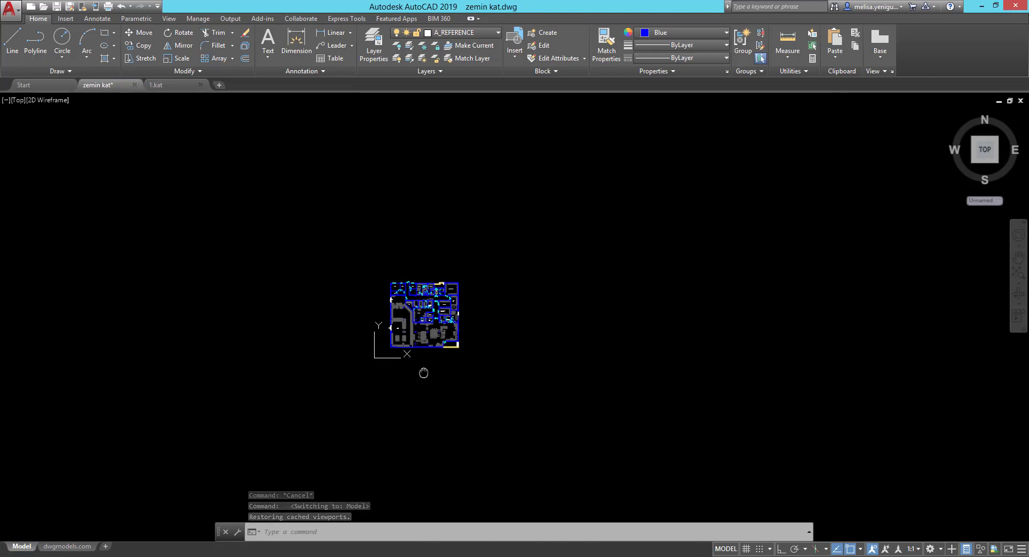
middle_drag(333, 359, 425, 338)
scroll(413, 368, up, 4)
scroll(395, 367, down, 2)
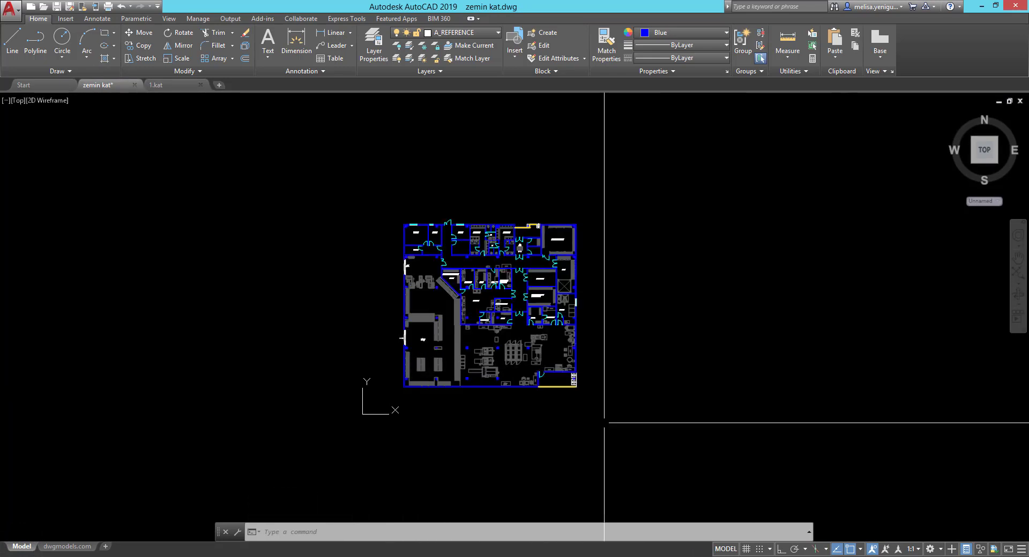
middle_click(612, 298)
middle_click(612, 298)
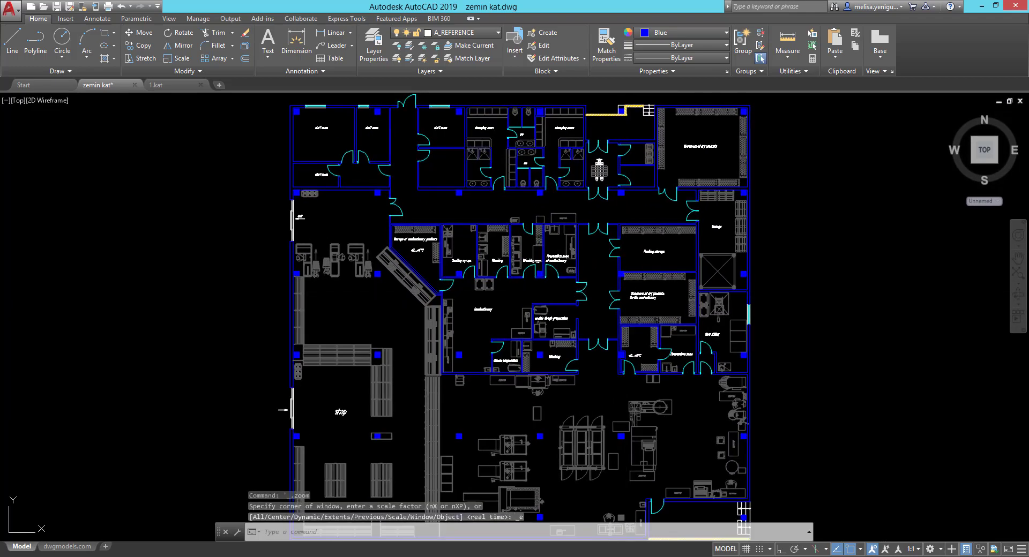
click(159, 84)
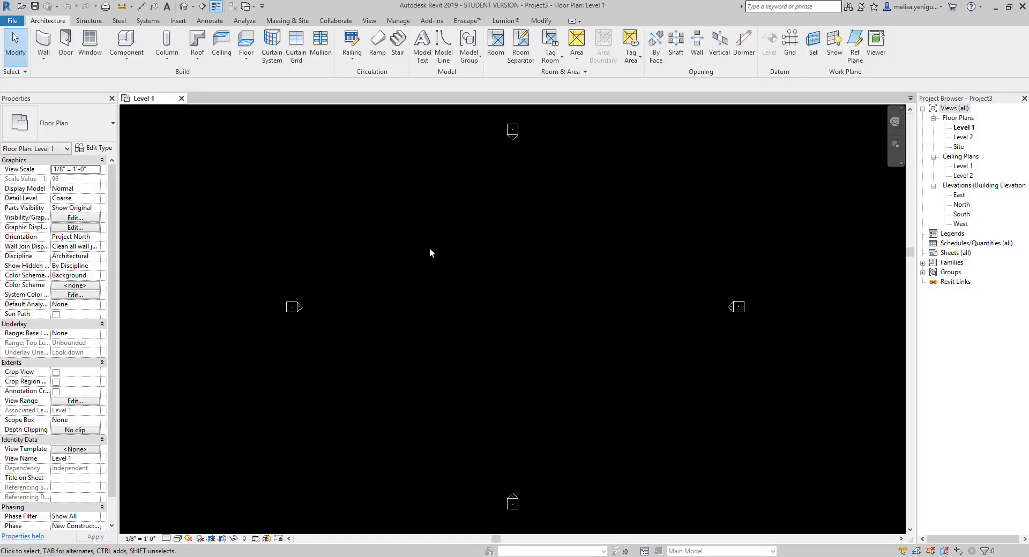
Open the East elevation from the Project Browser and centre the Level 1 and Level 2 lines.
click(529, 257)
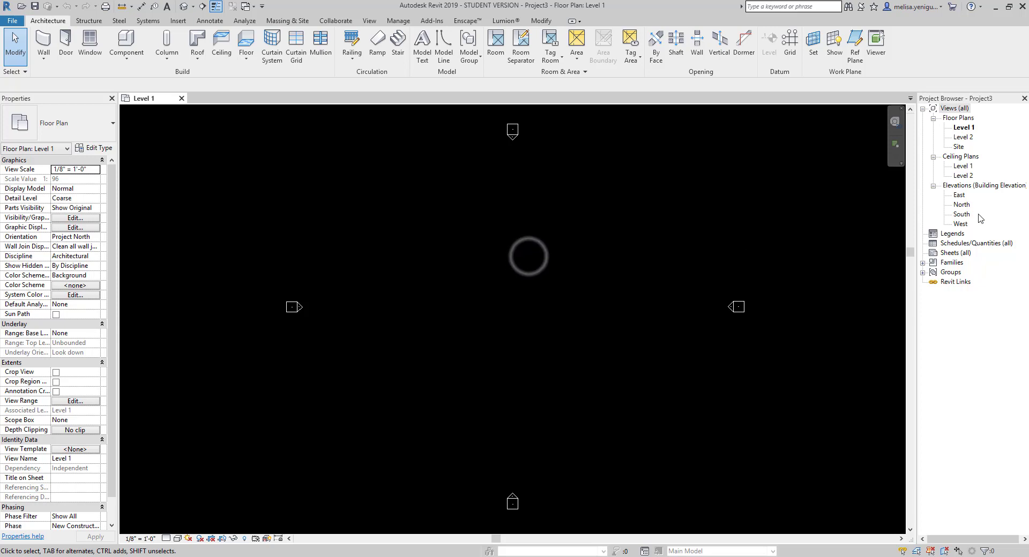
double_click(959, 196)
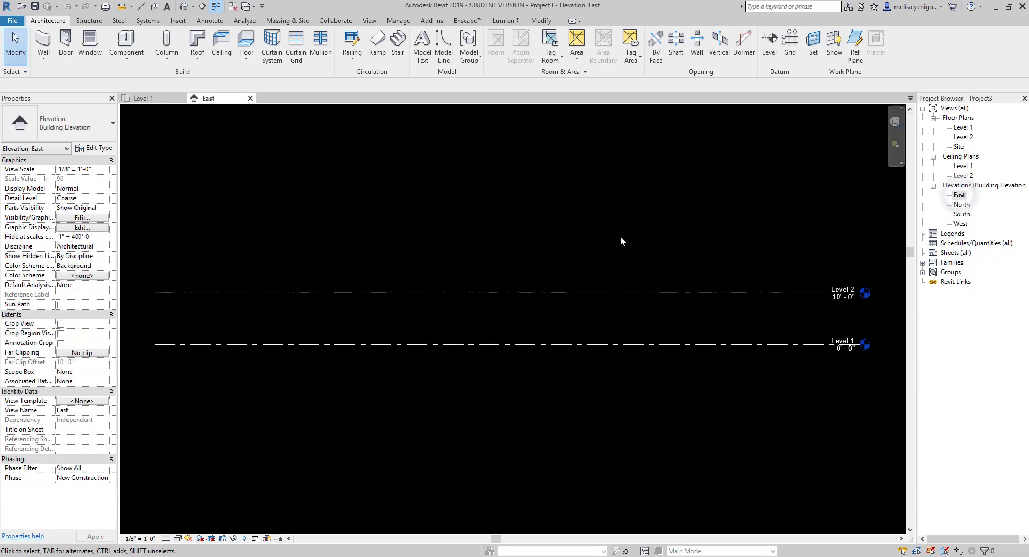
middle_drag(776, 304, 714, 284)
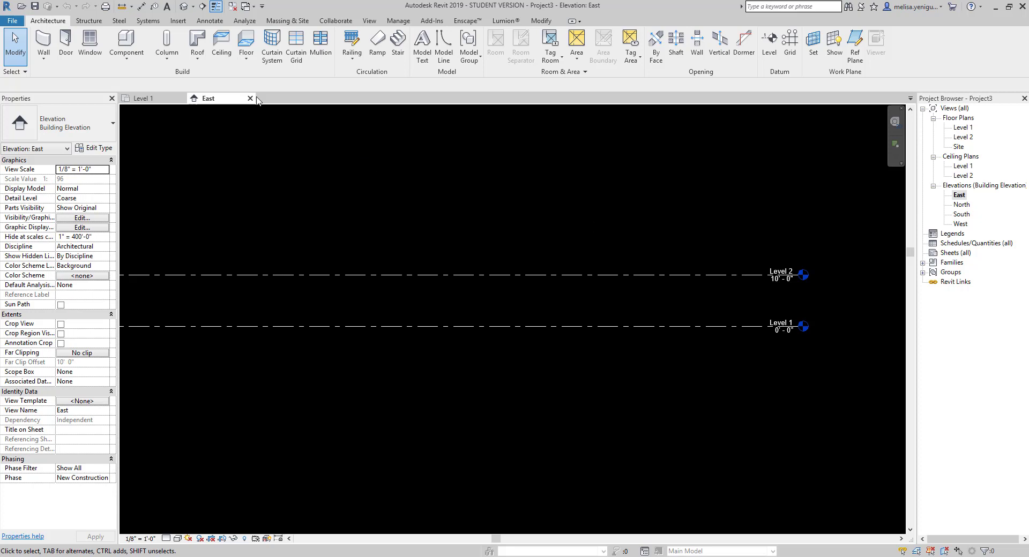
Set the project length units to Millimeters in Project Units so Level 2 reads 3048.
click(398, 21)
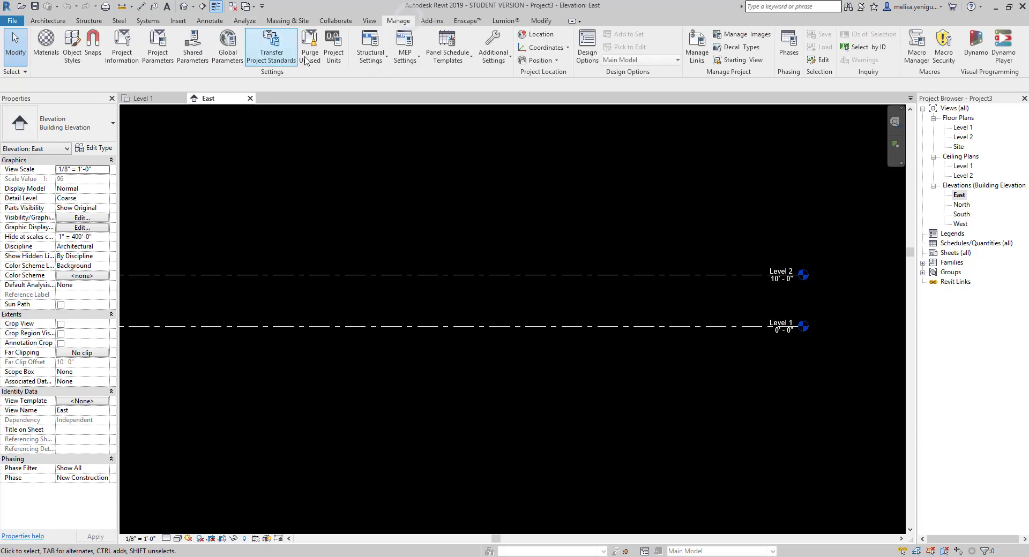
click(334, 47)
click(563, 208)
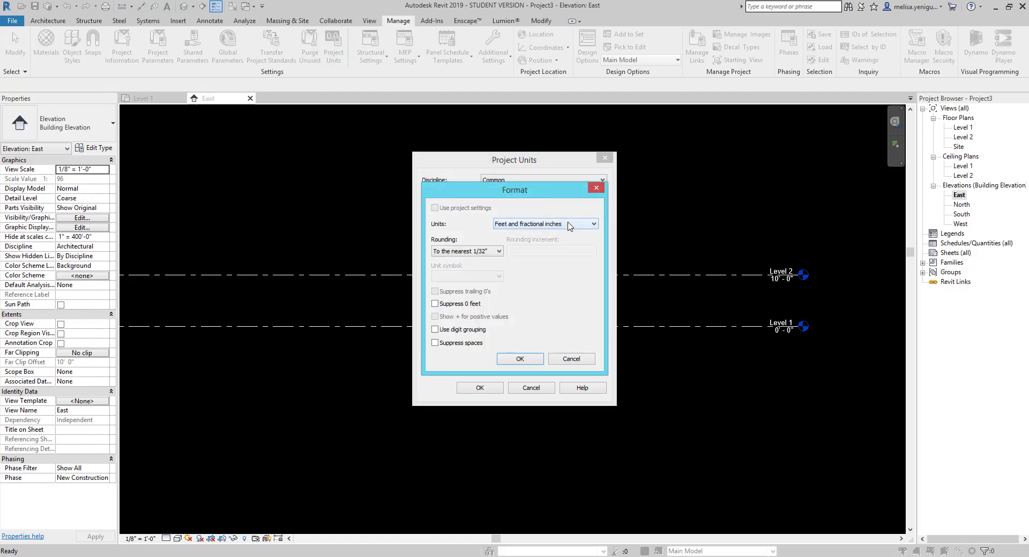
click(569, 224)
click(536, 290)
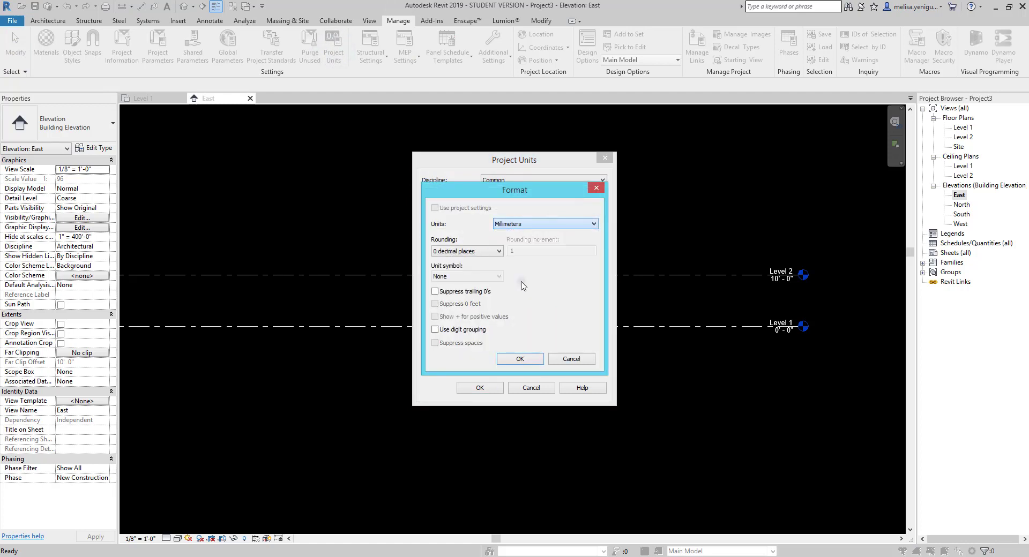
click(537, 357)
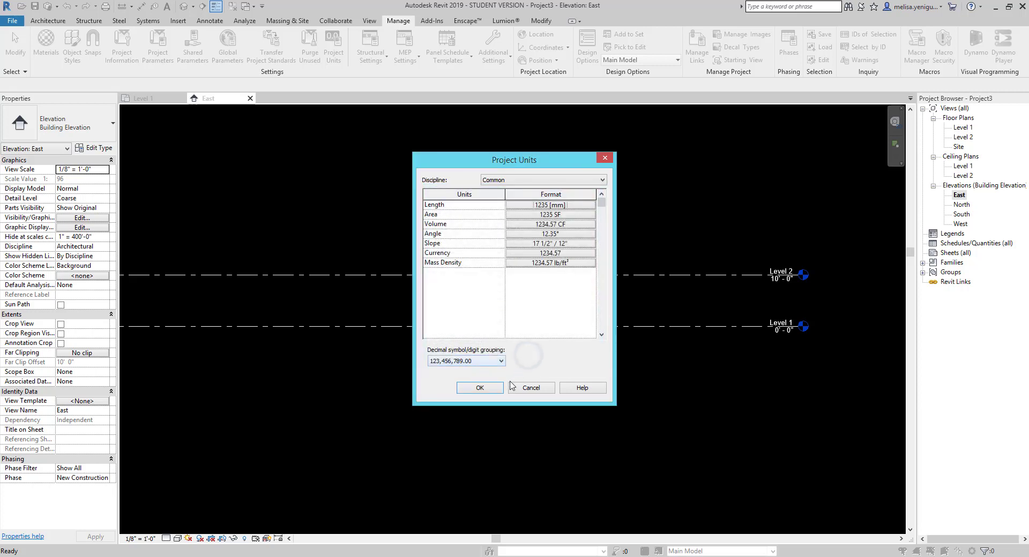
click(491, 391)
scroll(675, 300, up, 1)
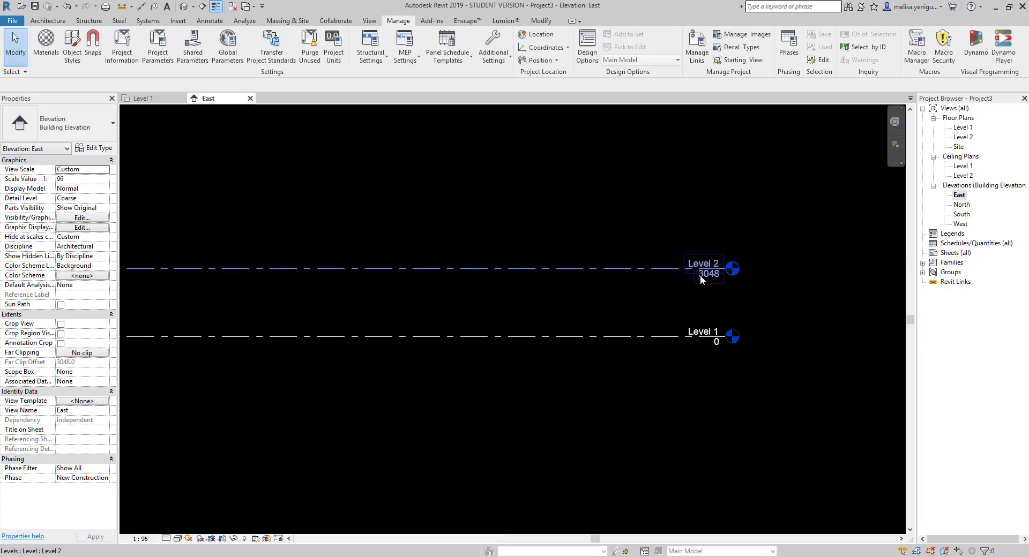
Rename Level 1 to 'Zemin kat' and rename its matching views.
scroll(707, 343, up, 1)
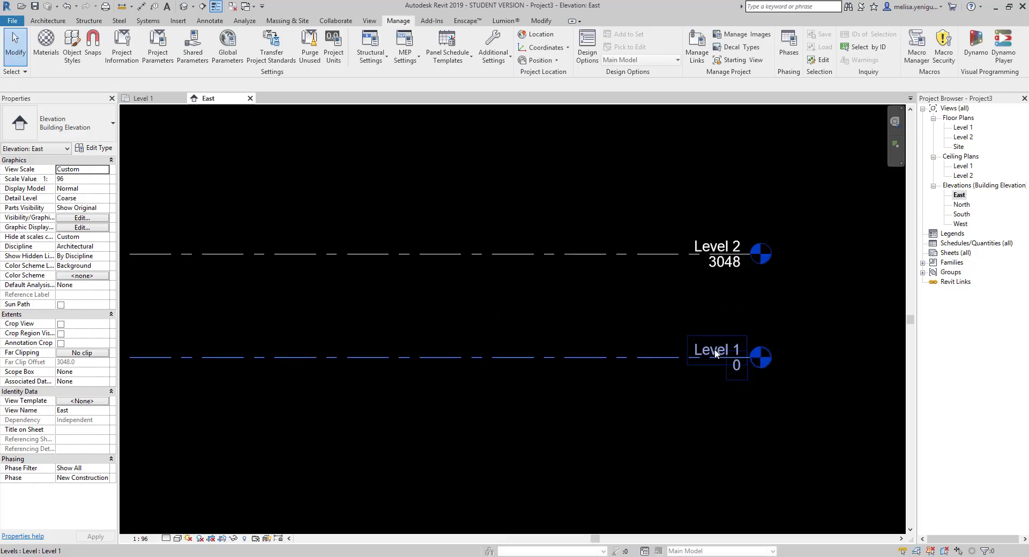
scroll(713, 349, up, 1)
click(708, 352)
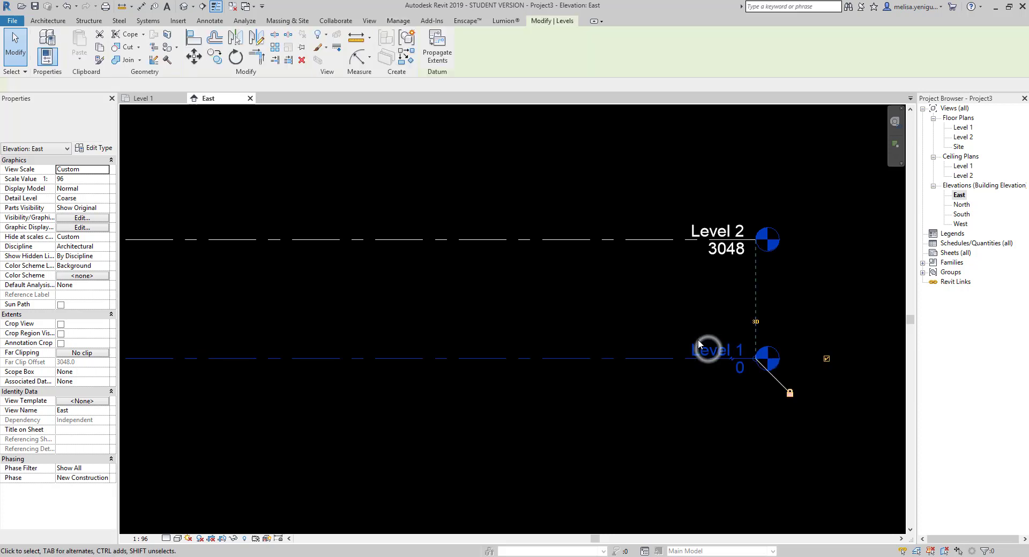
click(702, 345)
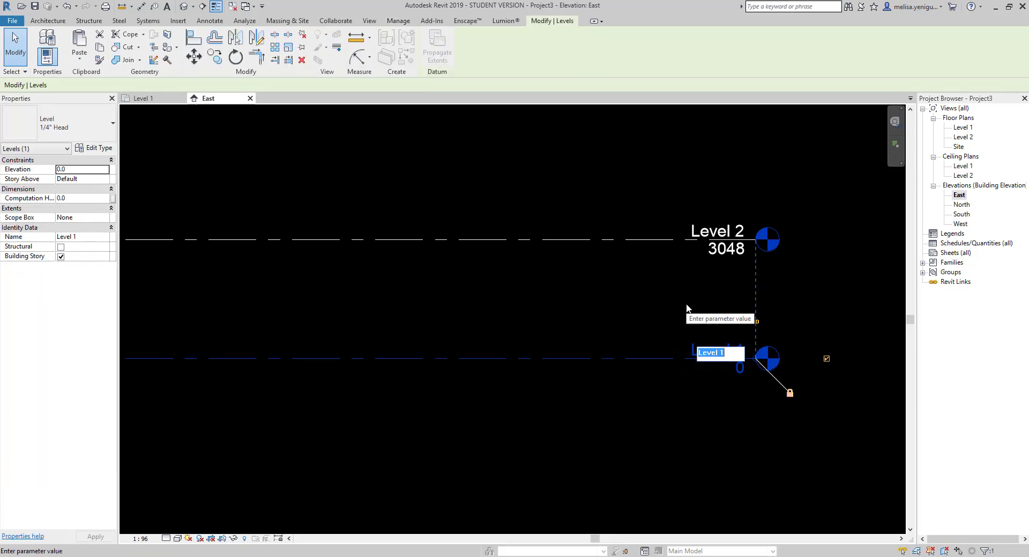
text(Zemin)
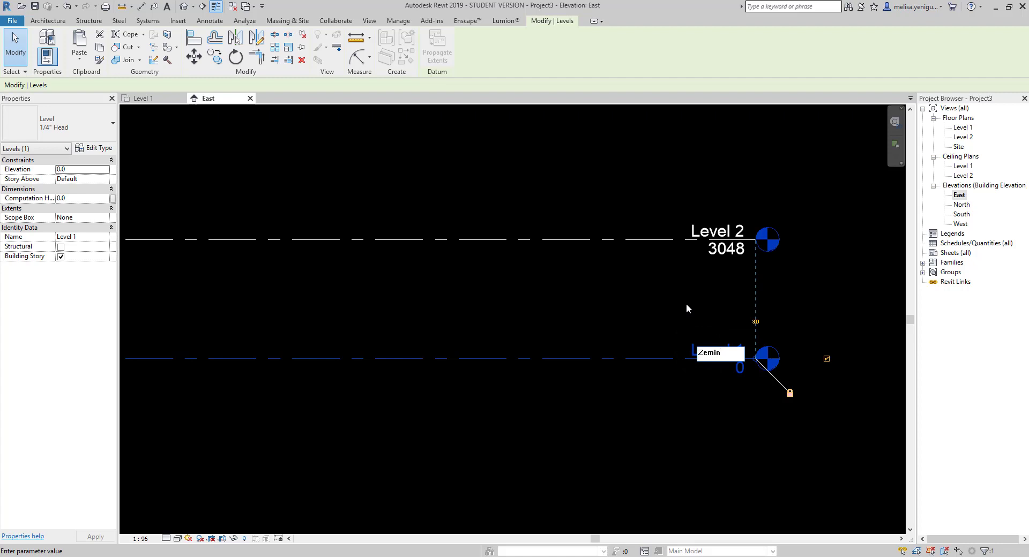
text( kat)
key(Return)
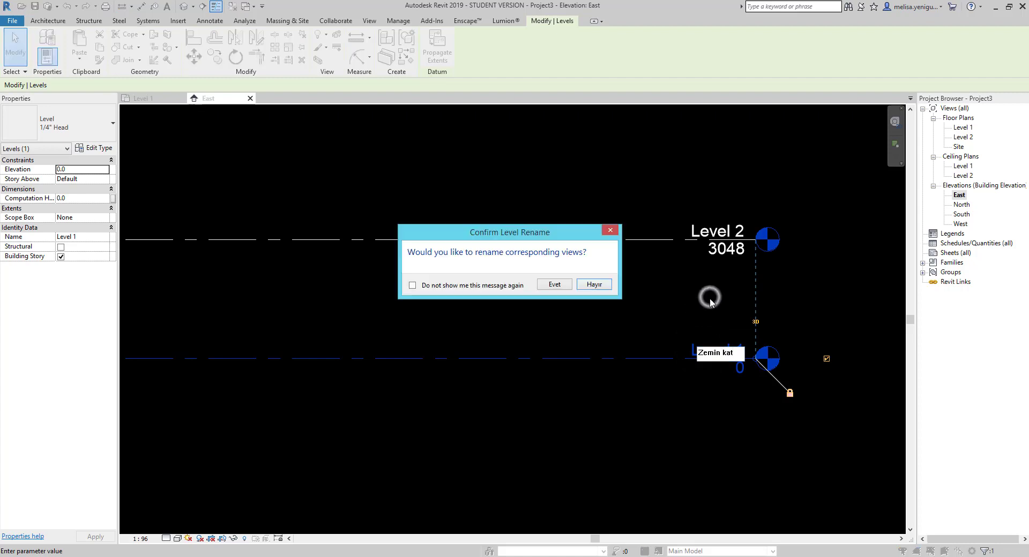
click(551, 285)
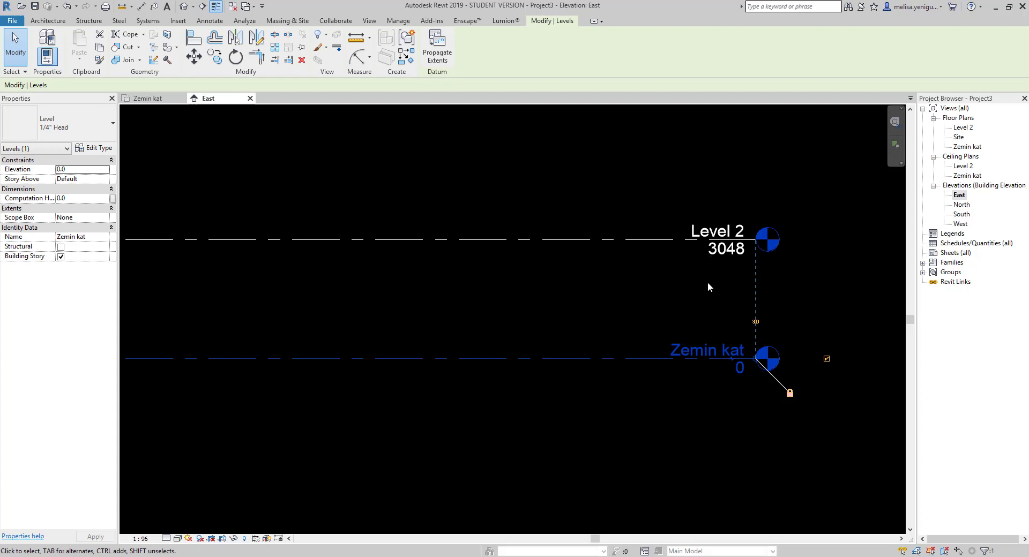
Raise Level 2 to 4000 and rename it '1.Kat' along with its views.
click(723, 254)
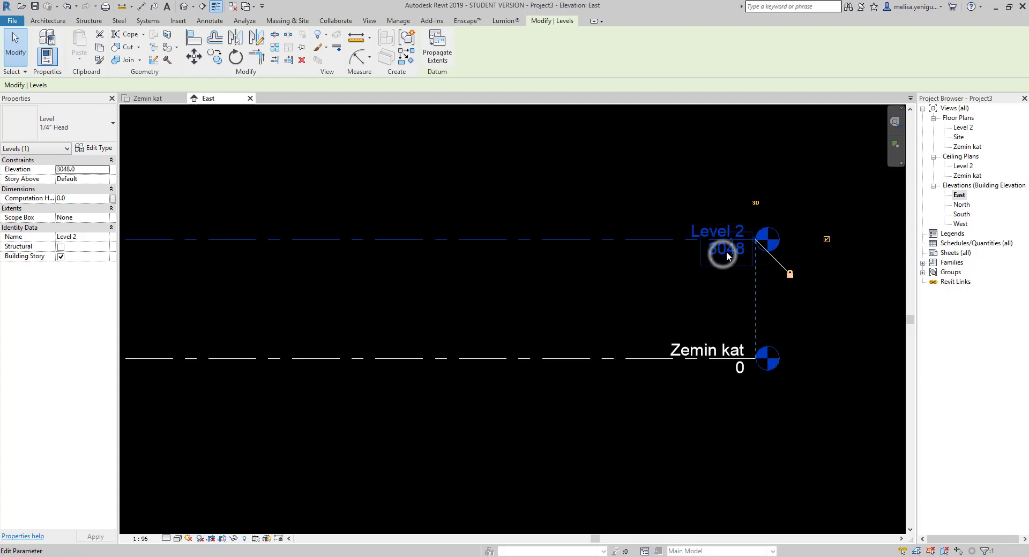
click(726, 252)
text(4000)
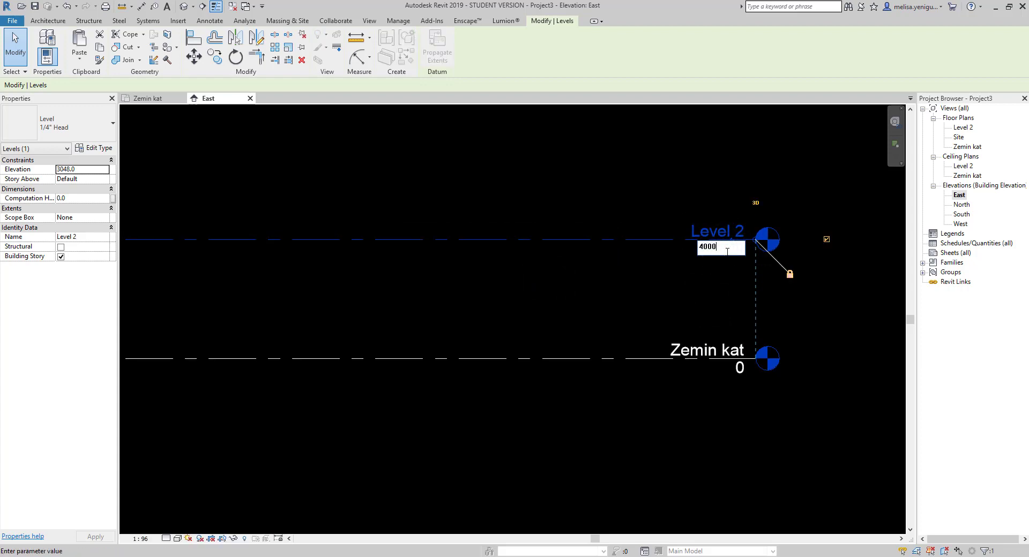
key(Return)
click(696, 240)
middle_drag(725, 190, 728, 240)
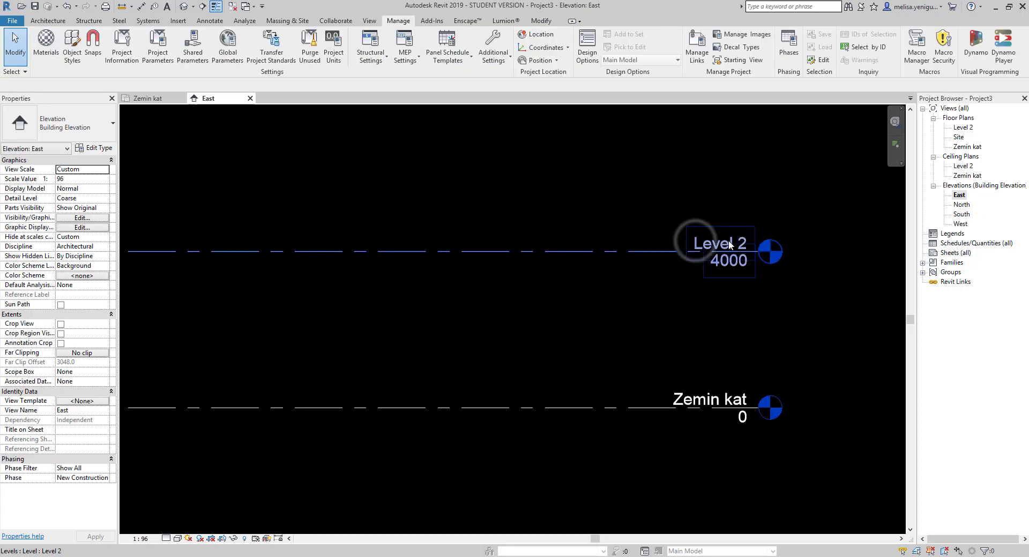
click(729, 240)
click(731, 241)
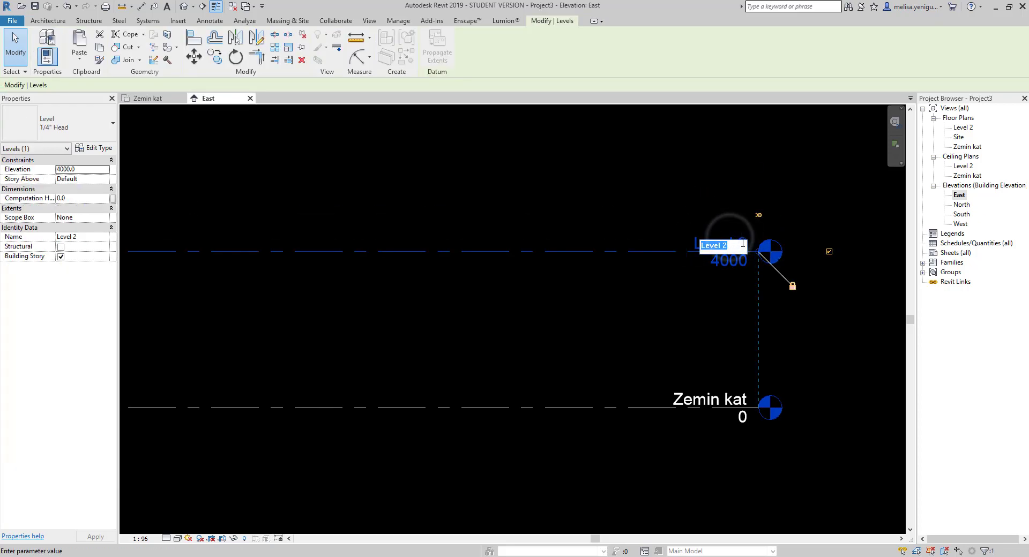
text(1.Kat)
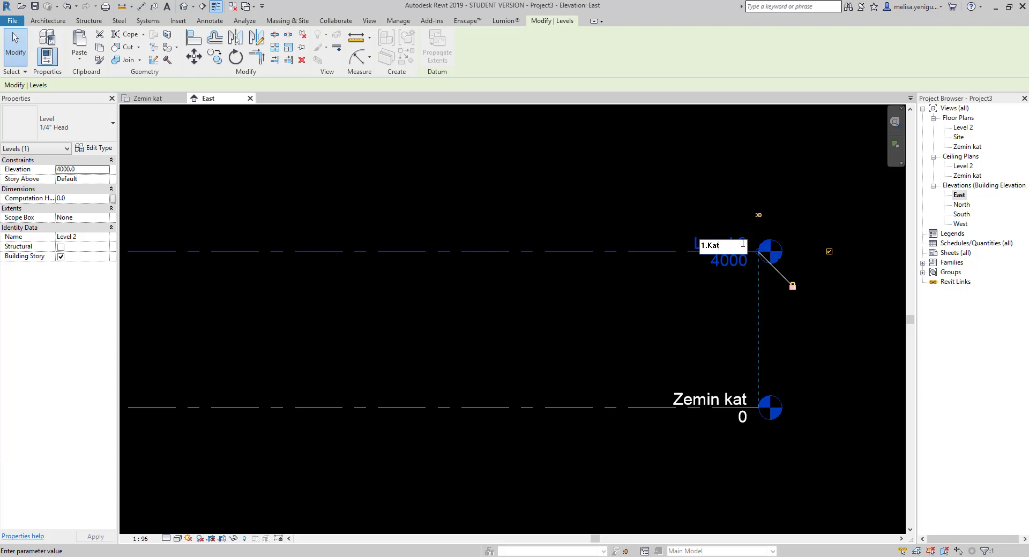
key(Return)
click(553, 284)
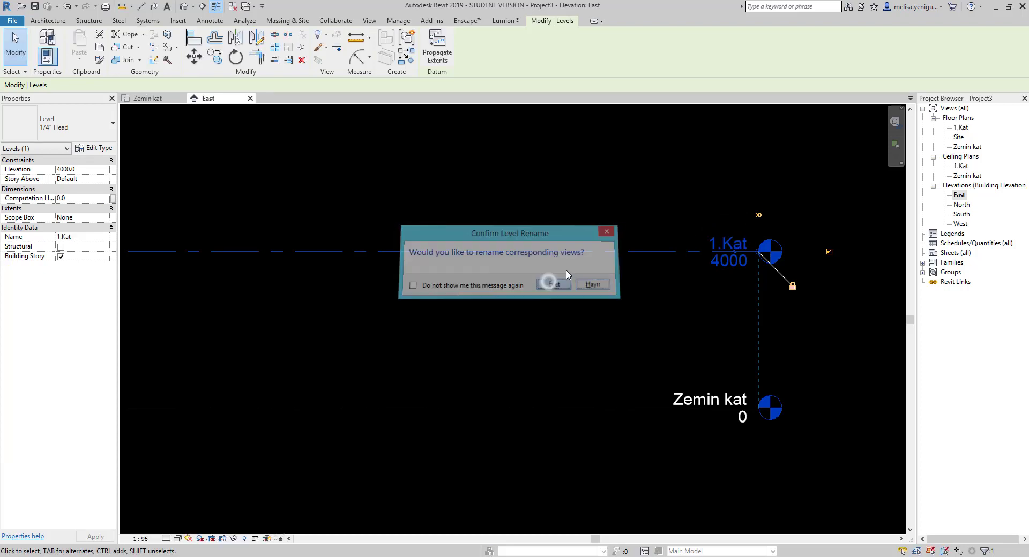
click(610, 280)
Check the Zemin kat floor plan, then return to the East elevation.
scroll(717, 305, down, 3)
scroll(607, 343, down, 2)
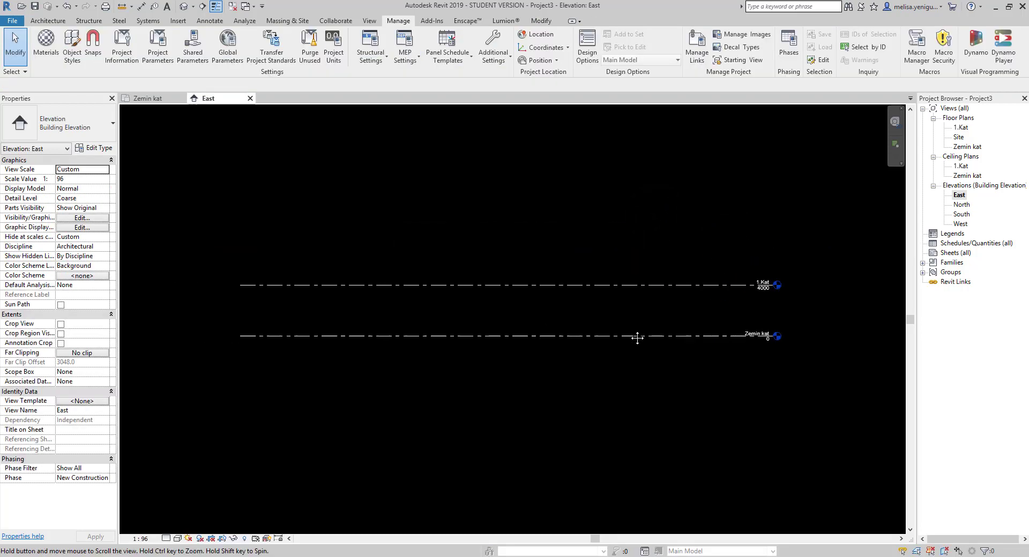
scroll(725, 316, down, 1)
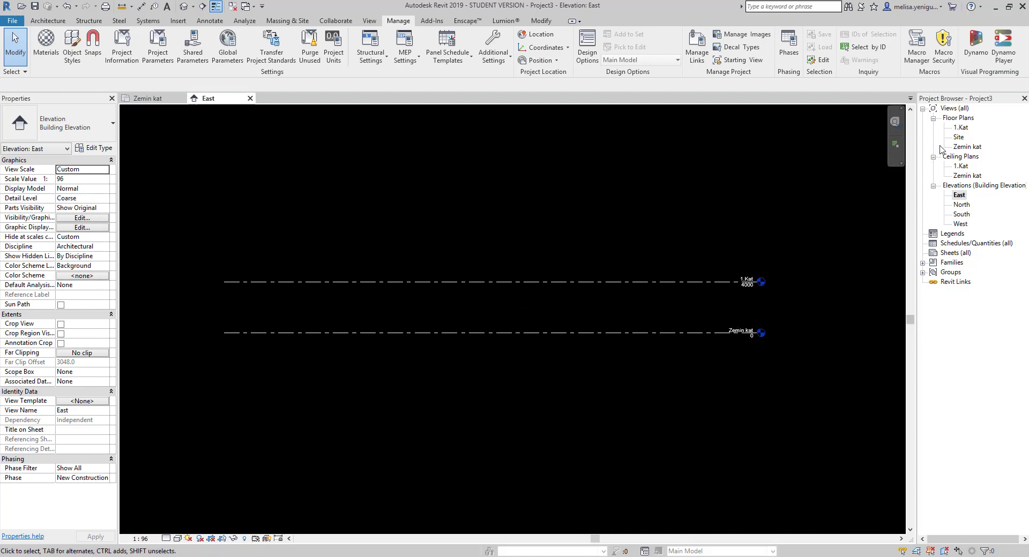
double_click(962, 146)
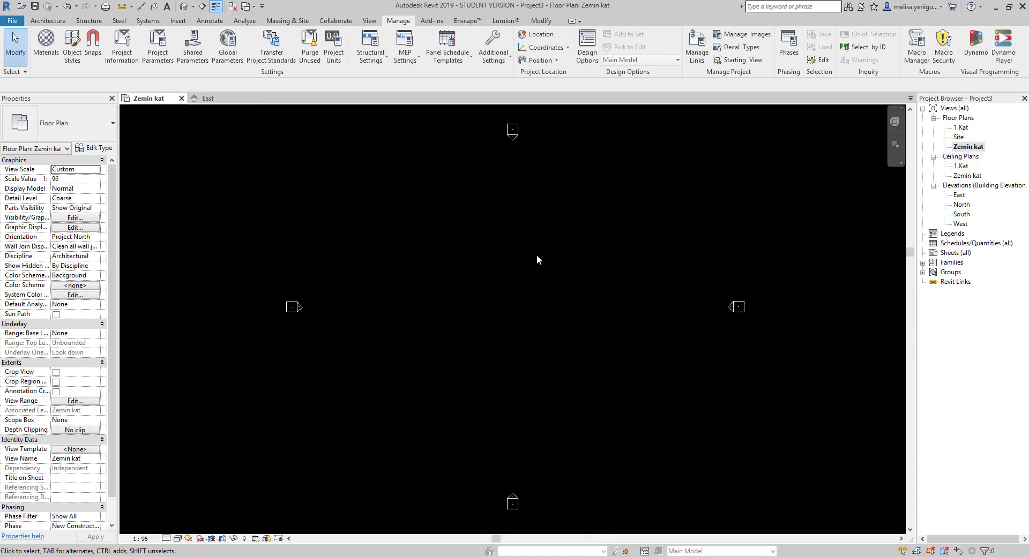
double_click(958, 195)
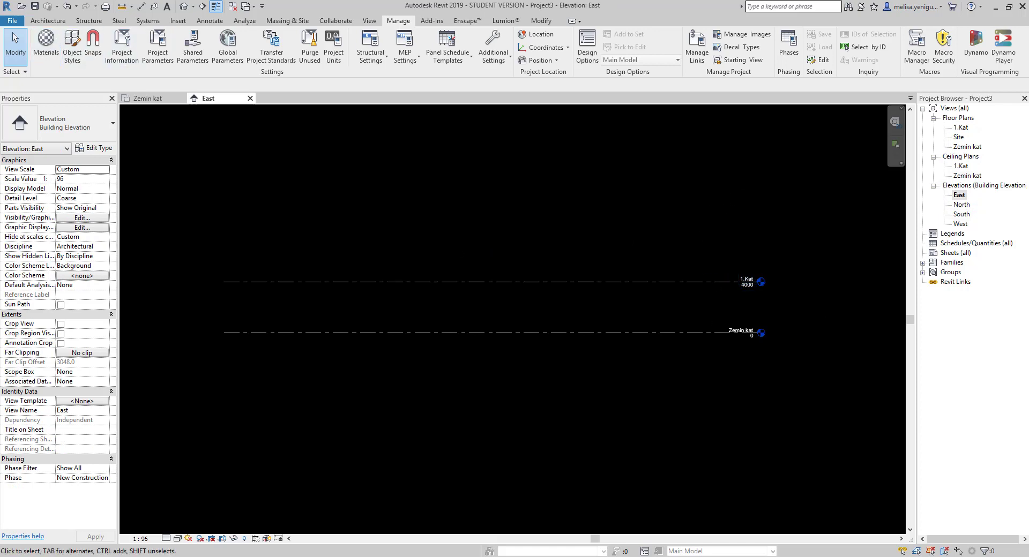
click(48, 20)
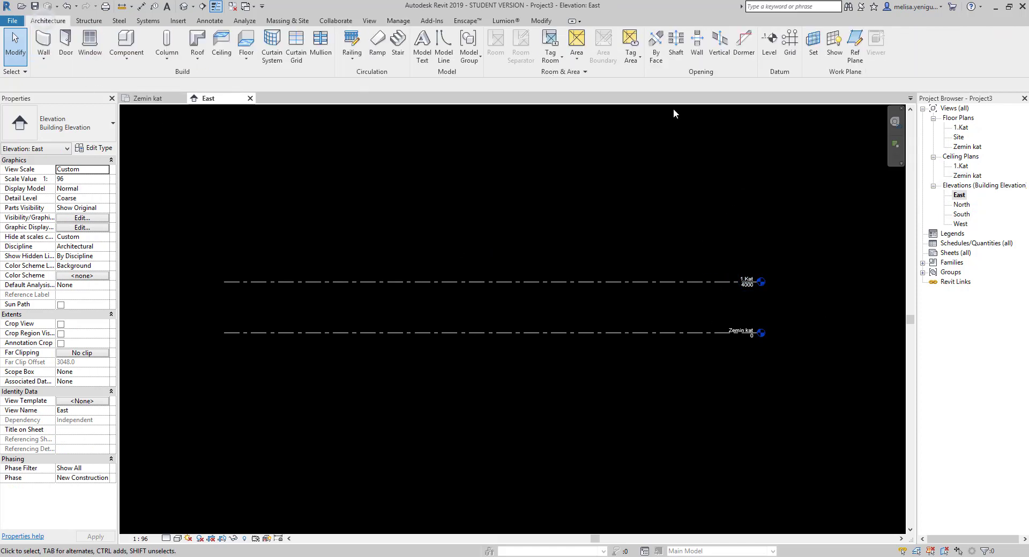
Draw a new level above 1.Kat aligned with the others and set its elevation to 8000.
click(769, 43)
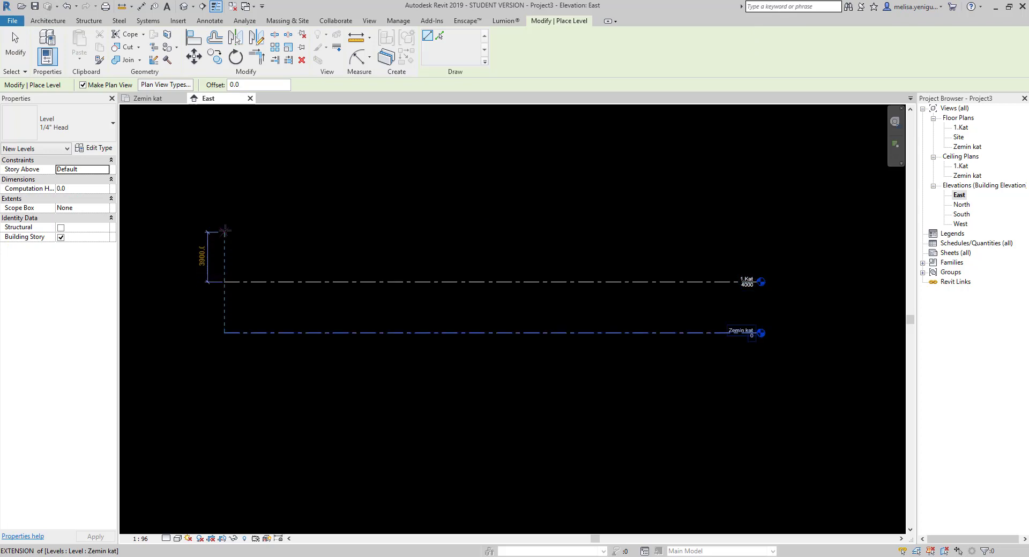
click(225, 230)
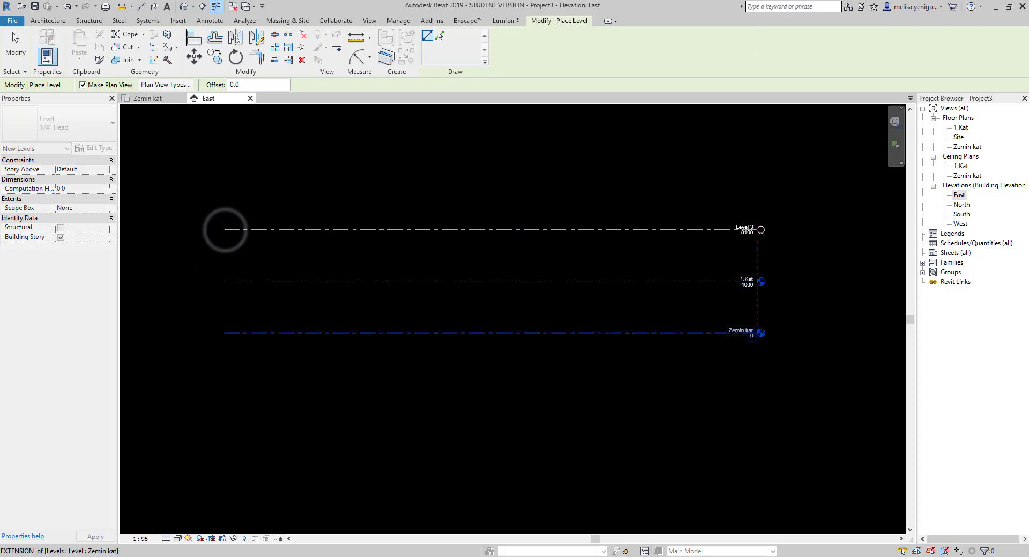
click(761, 229)
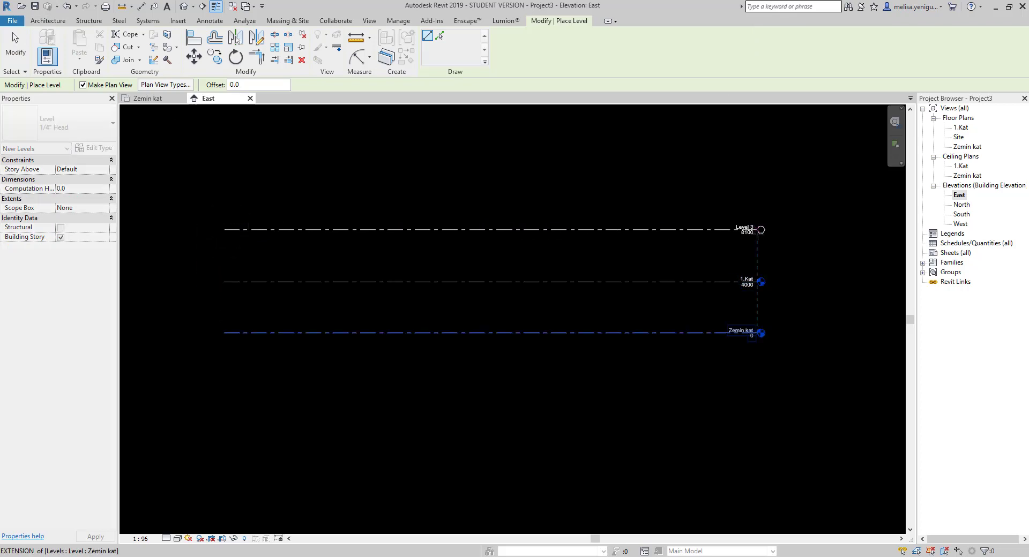
click(757, 231)
key(Escape)
scroll(735, 234, up, 3)
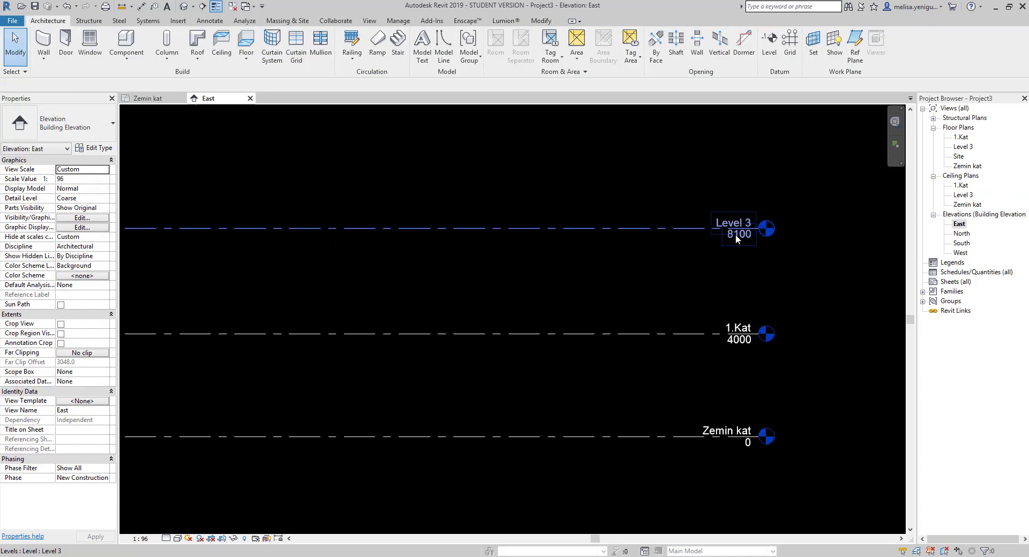
scroll(735, 233, up, 2)
click(732, 244)
click(739, 239)
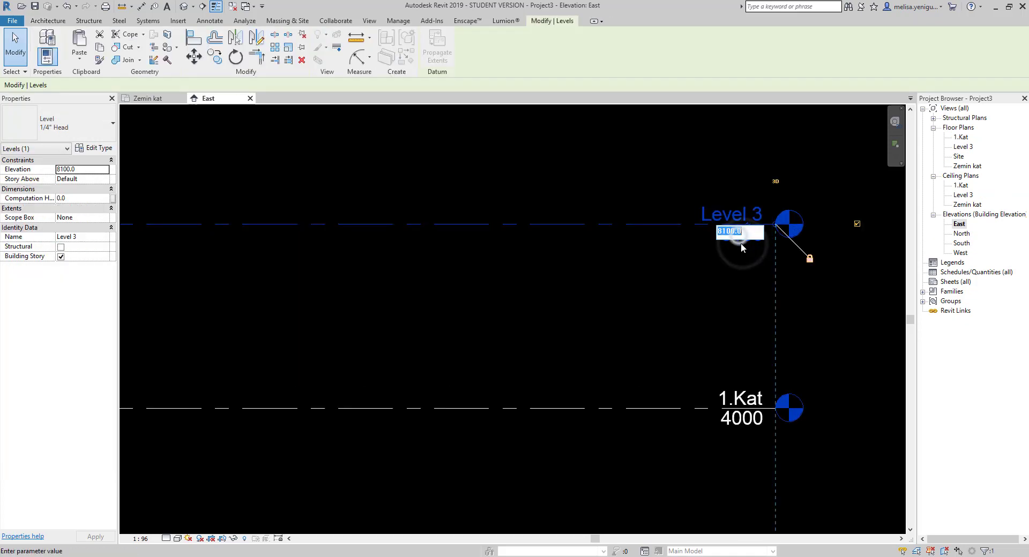
text(8)
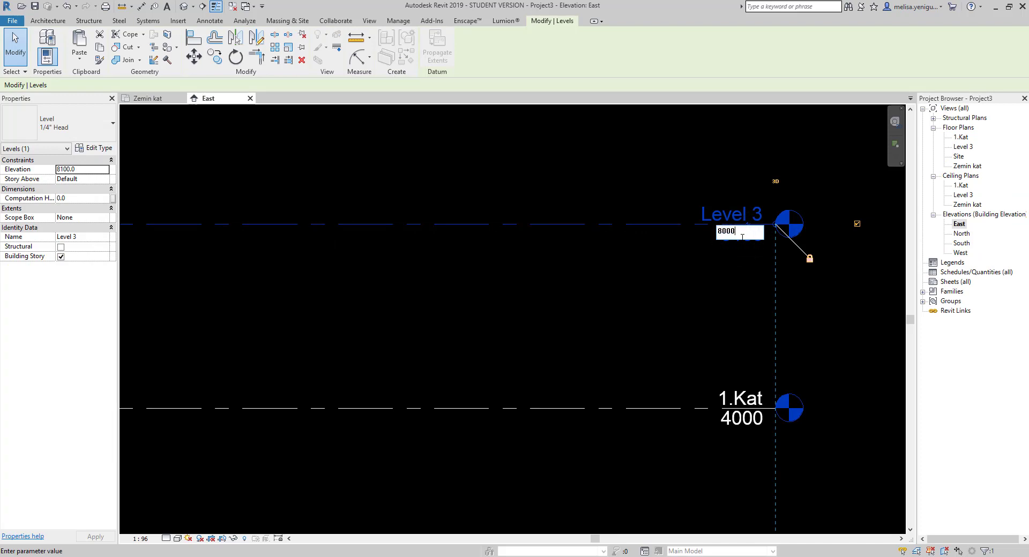
key(Return)
Rename the new level '2.Kat' with its views and open the Zemin kat floor plan.
click(726, 212)
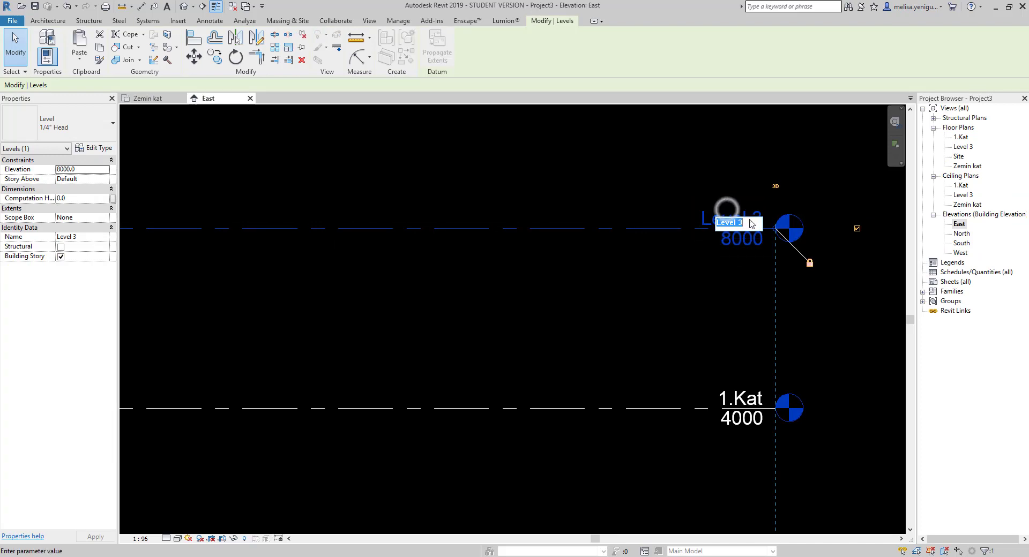
text(2.Ka)
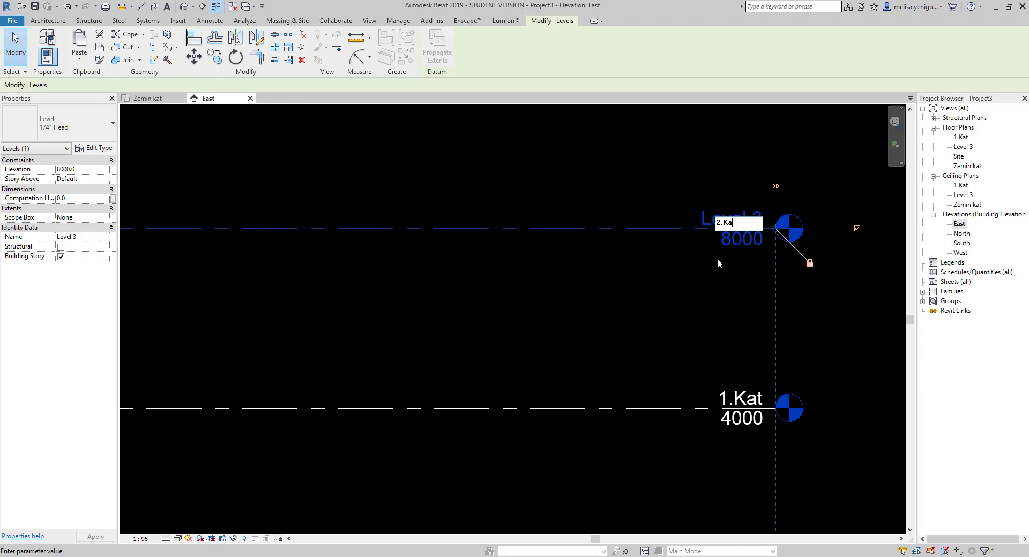
text(t)
key(Return)
click(451, 290)
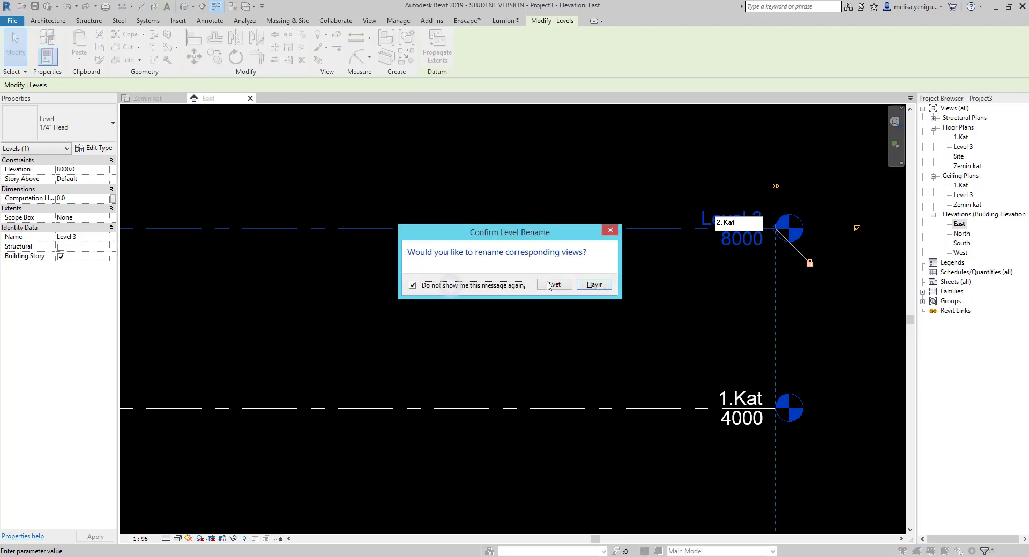
click(554, 285)
click(625, 310)
scroll(669, 299, down, 3)
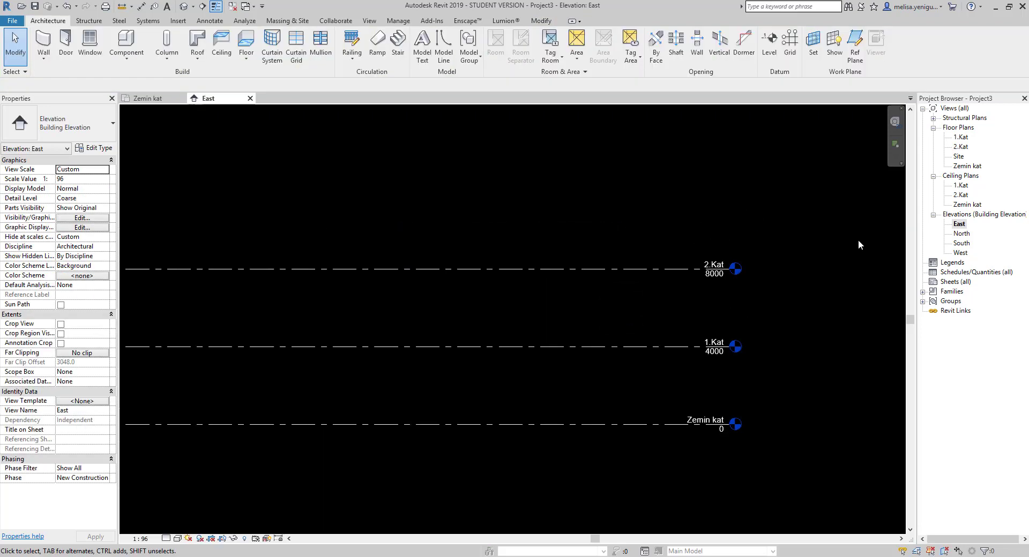
double_click(967, 165)
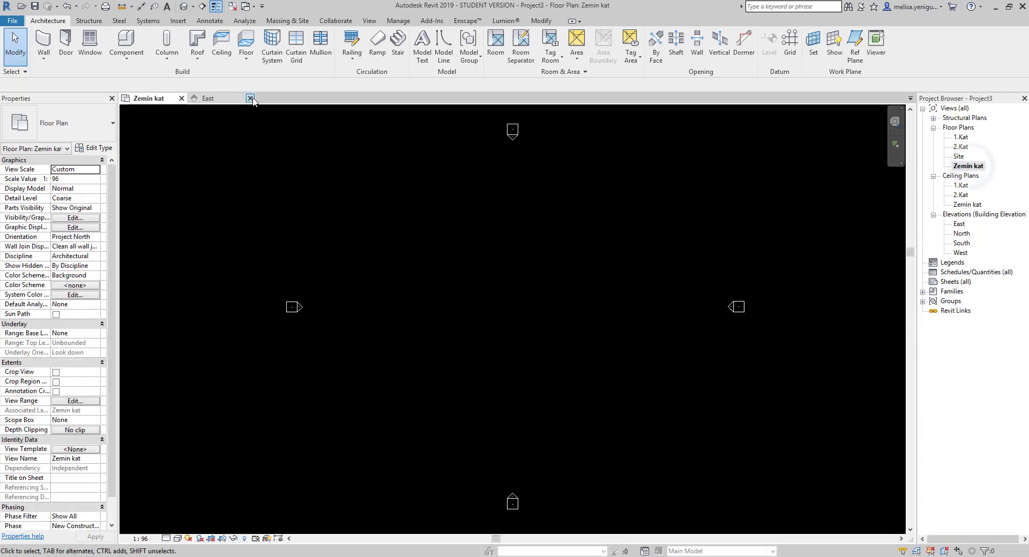
Close the East elevation tab, leaving only the Zemin kat floor plan open.
click(231, 98)
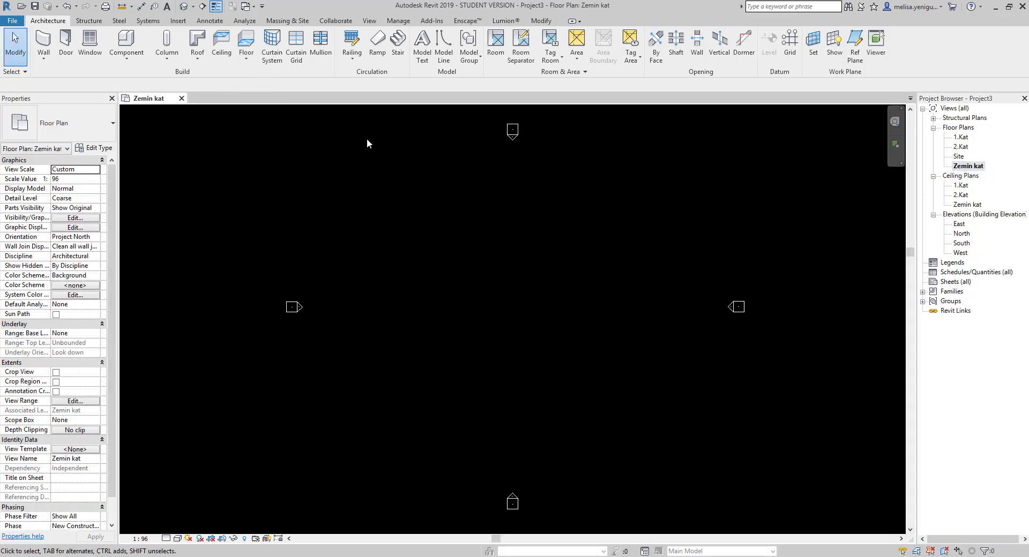
click(178, 20)
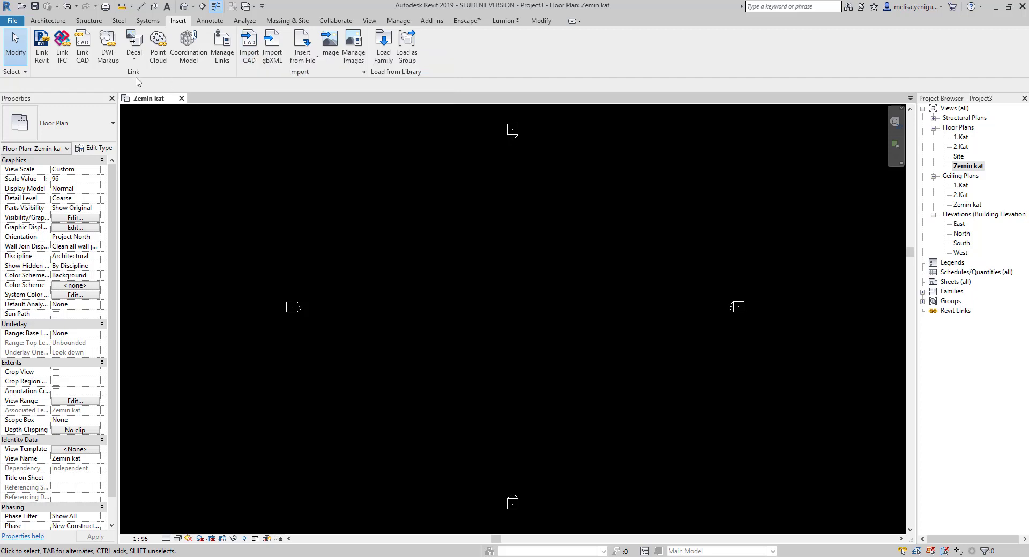
Choose zemin kat.dwg as a DWG file in the Link CAD Formats dialog.
click(82, 45)
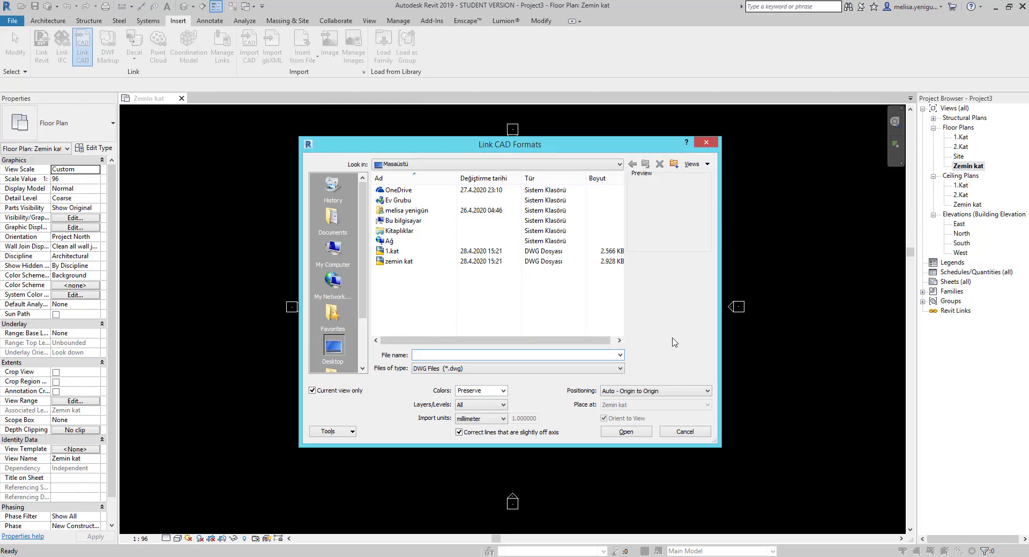
click(398, 261)
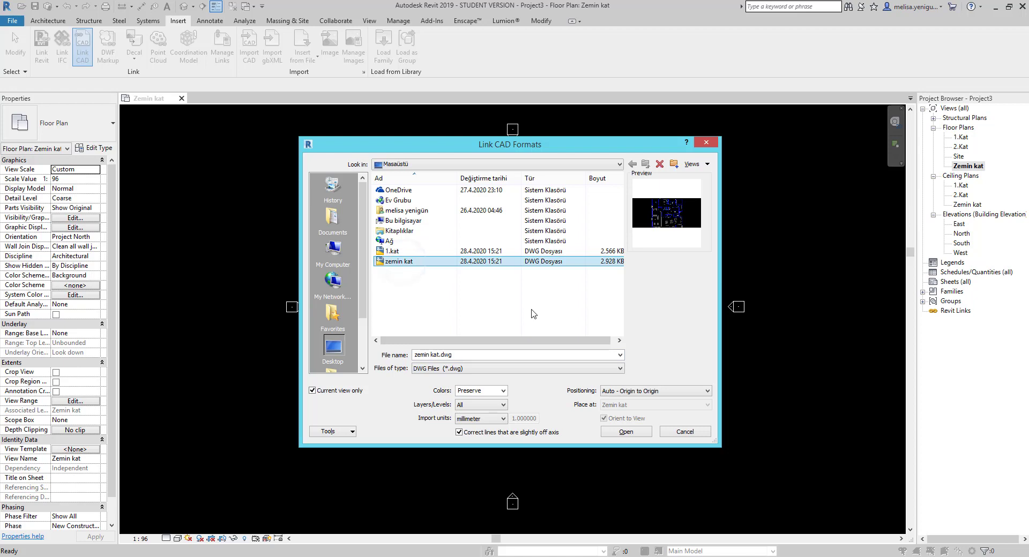
click(441, 369)
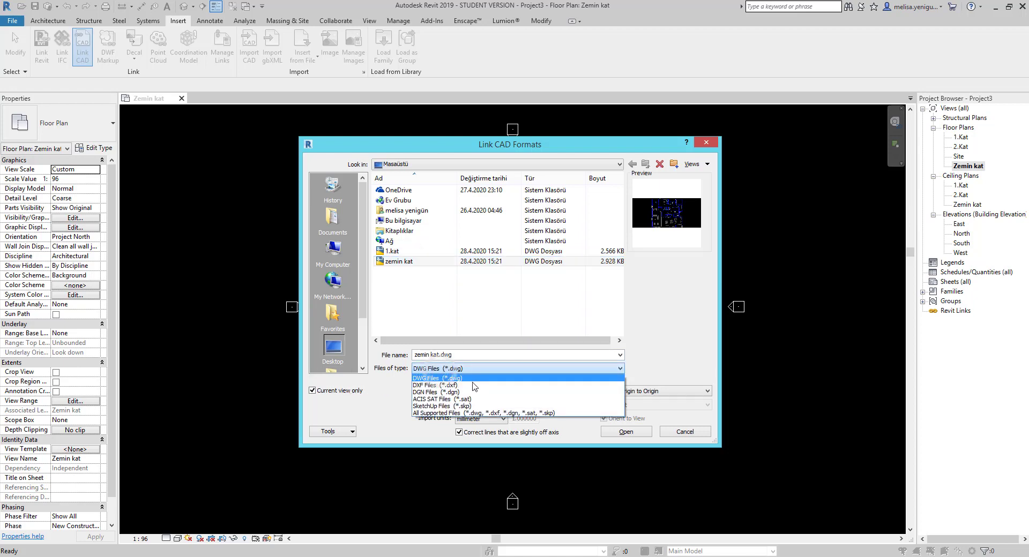
click(418, 370)
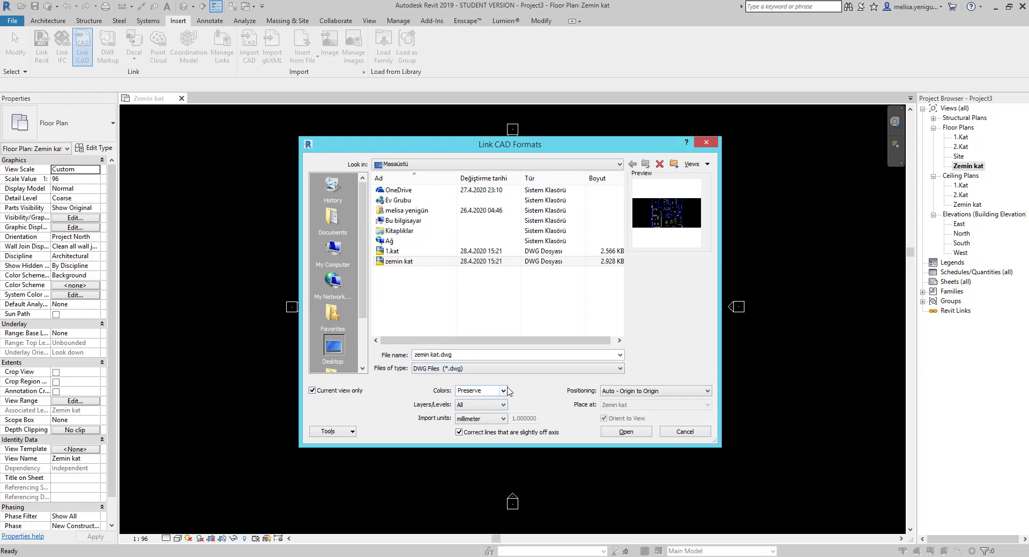
Set the link to Black and White colours, all layers and millimeter import units.
click(504, 391)
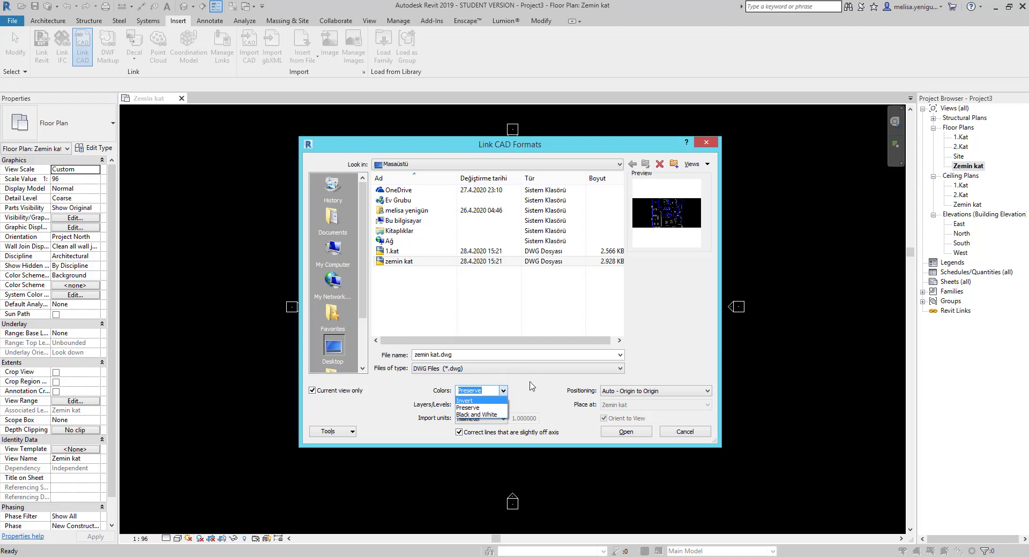
click(480, 416)
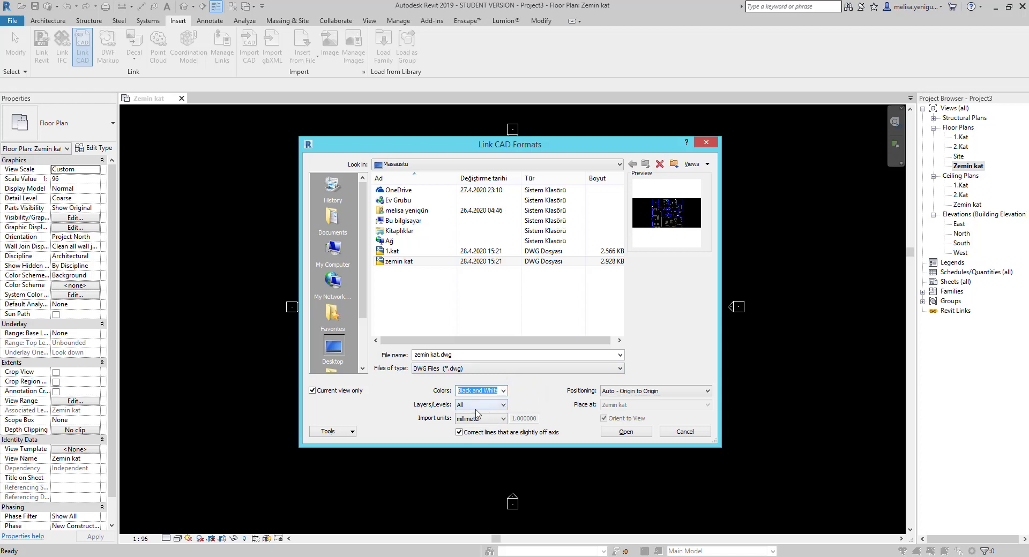
click(502, 405)
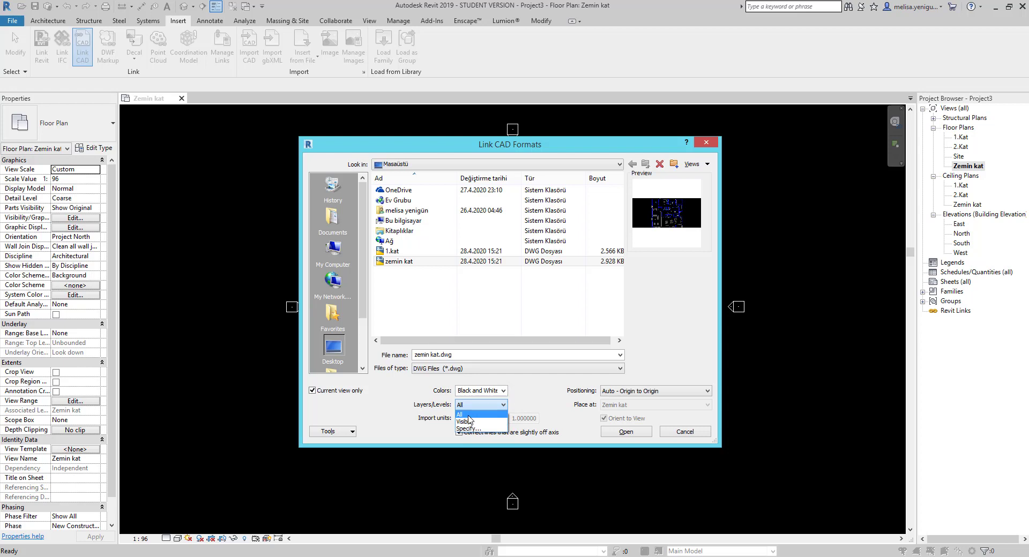
click(468, 416)
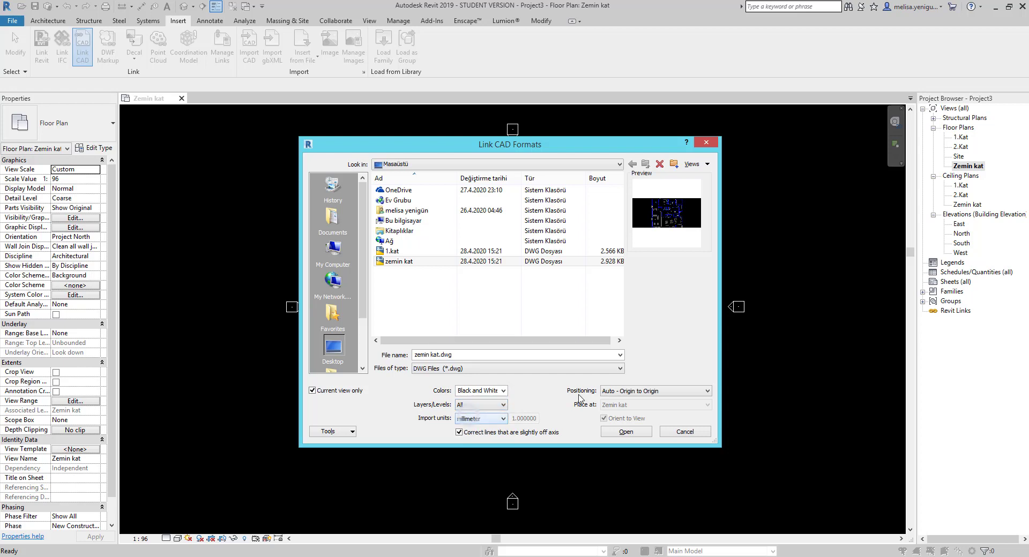
click(502, 419)
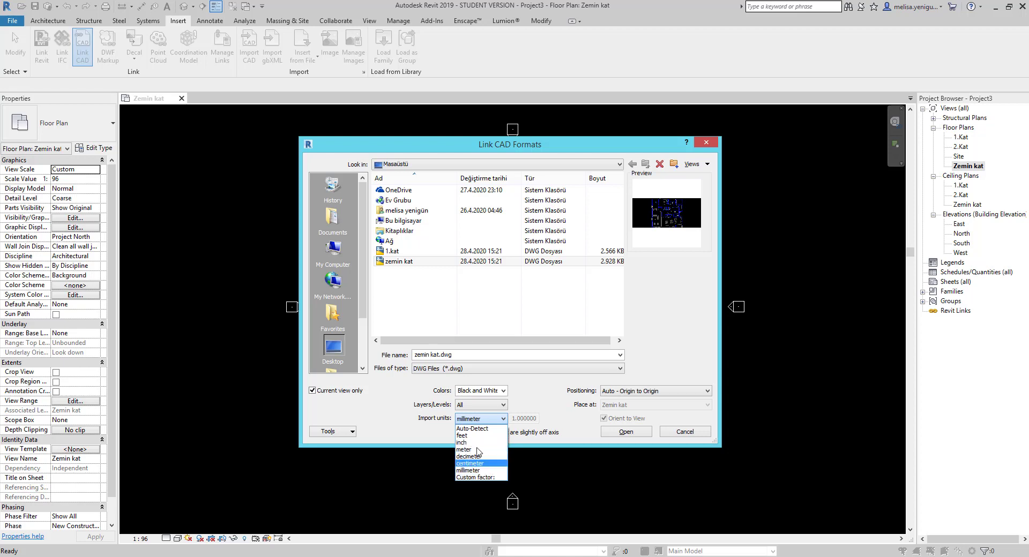
click(468, 470)
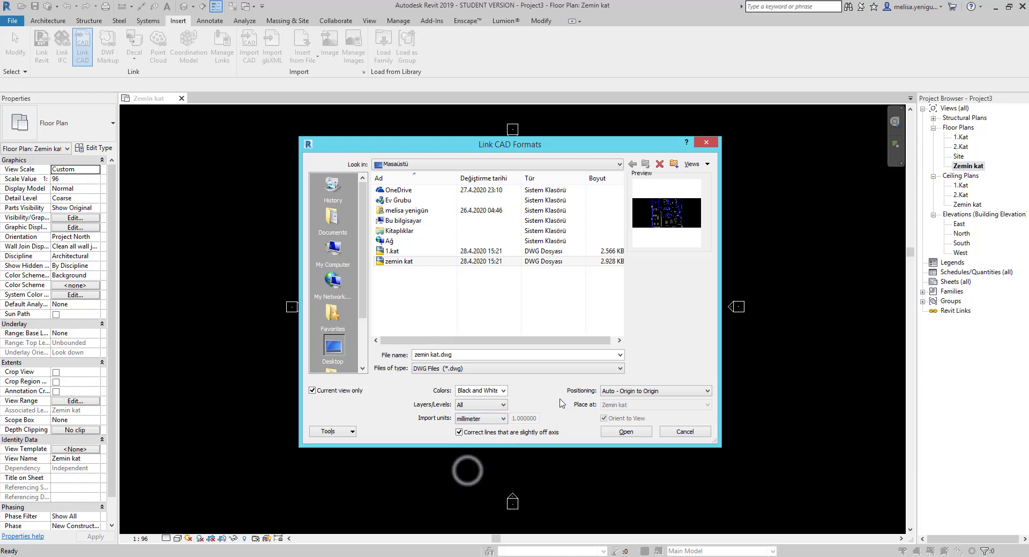
mouse_move(555, 144)
mouse_down()
mouse_move(488, 216)
mouse_move(268, 343)
mouse_up()
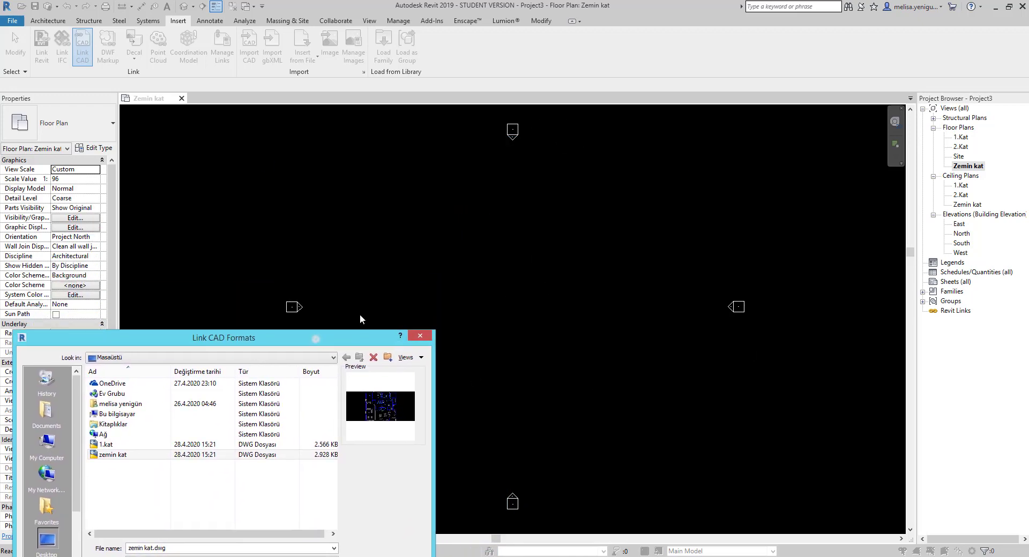
drag(316, 340, 639, 183)
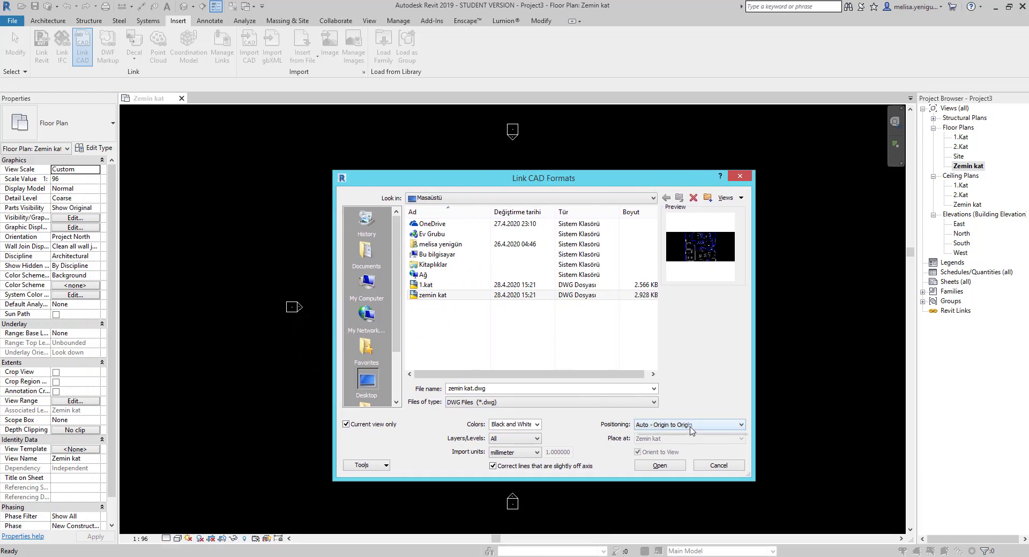
click(691, 425)
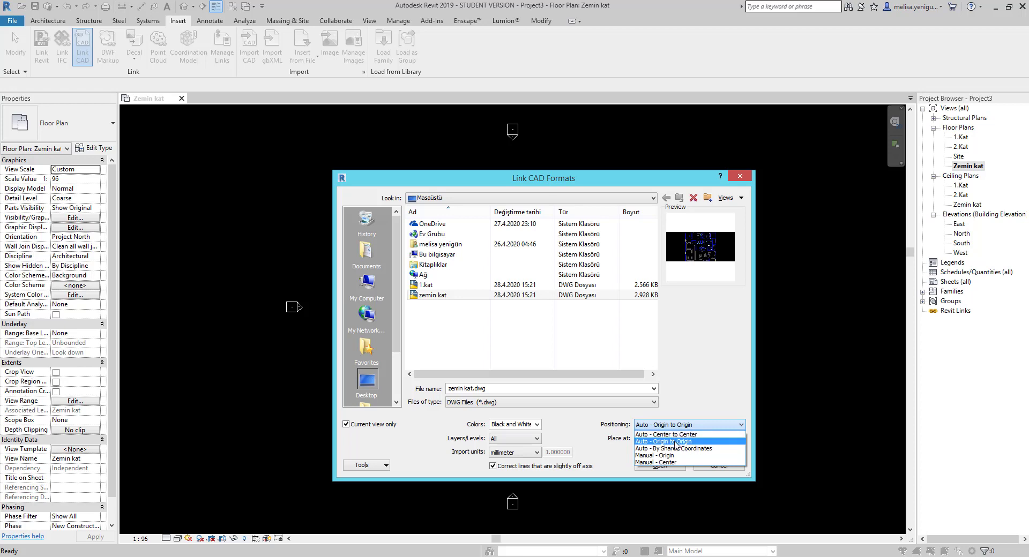
click(675, 443)
click(679, 425)
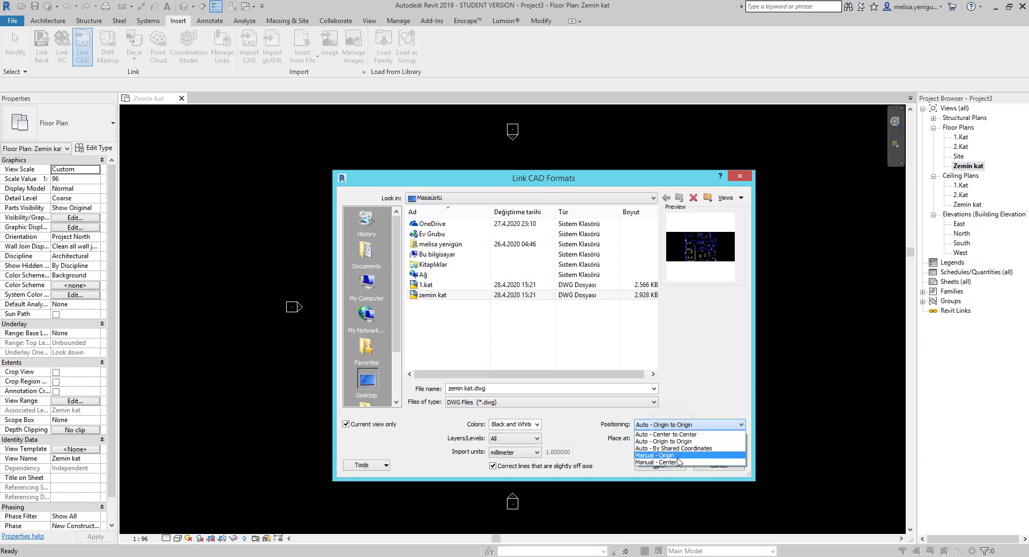
click(654, 456)
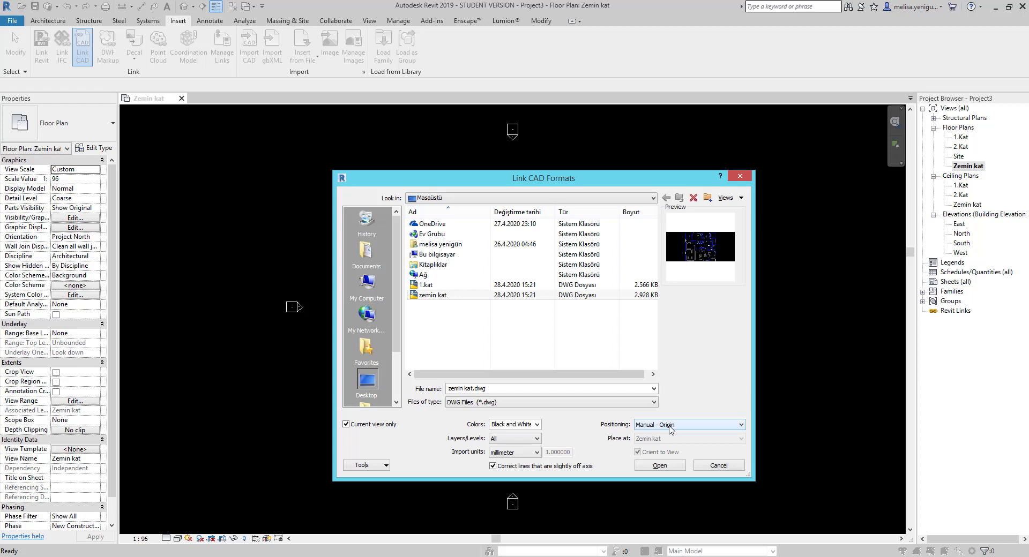
click(669, 429)
click(659, 442)
click(359, 425)
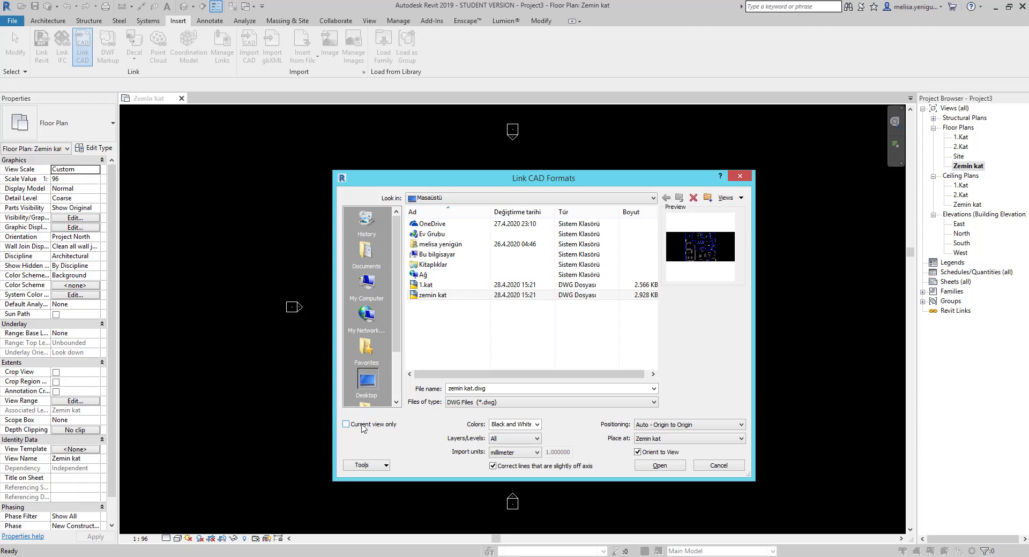
click(360, 425)
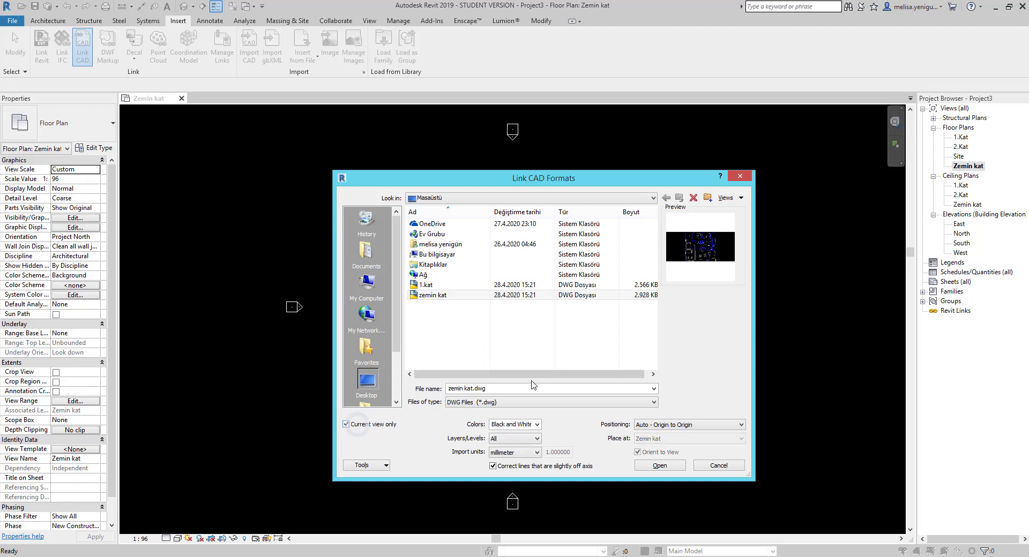
Link zemin kat.dwg into the Zemin kat plan and zoom to fit the linked drawing.
click(663, 469)
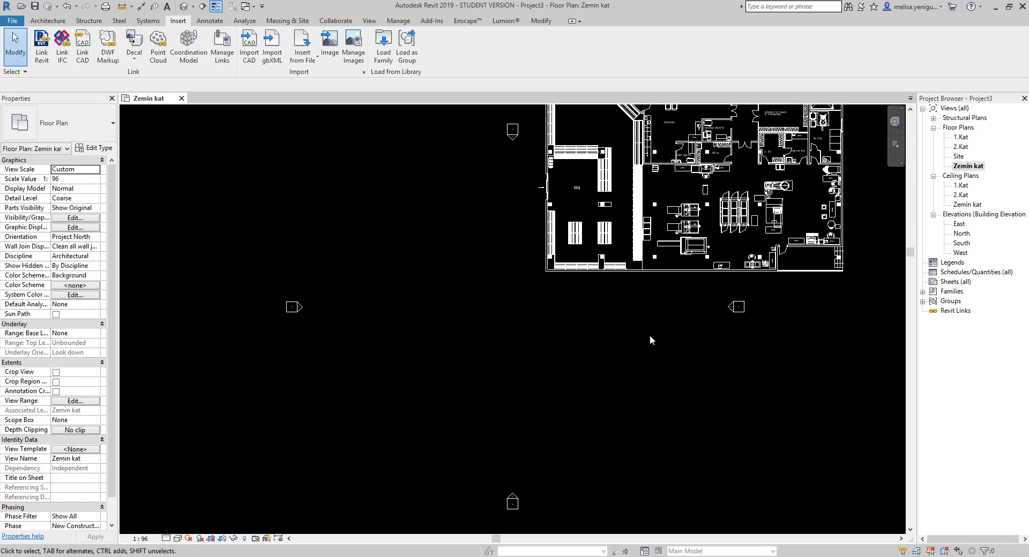
scroll(649, 335, down, 2)
middle_drag(603, 353, 598, 328)
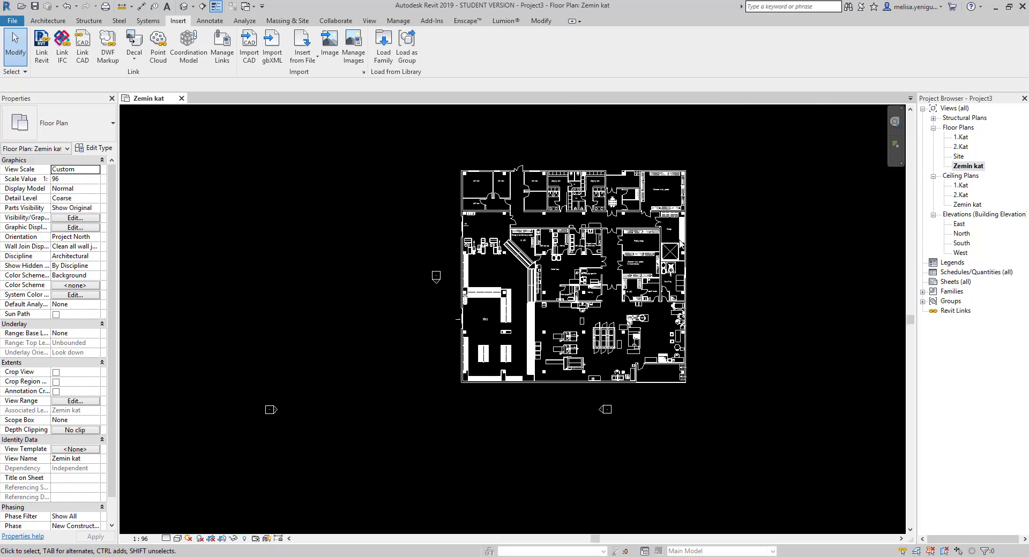
middle_drag(701, 202, 701, 227)
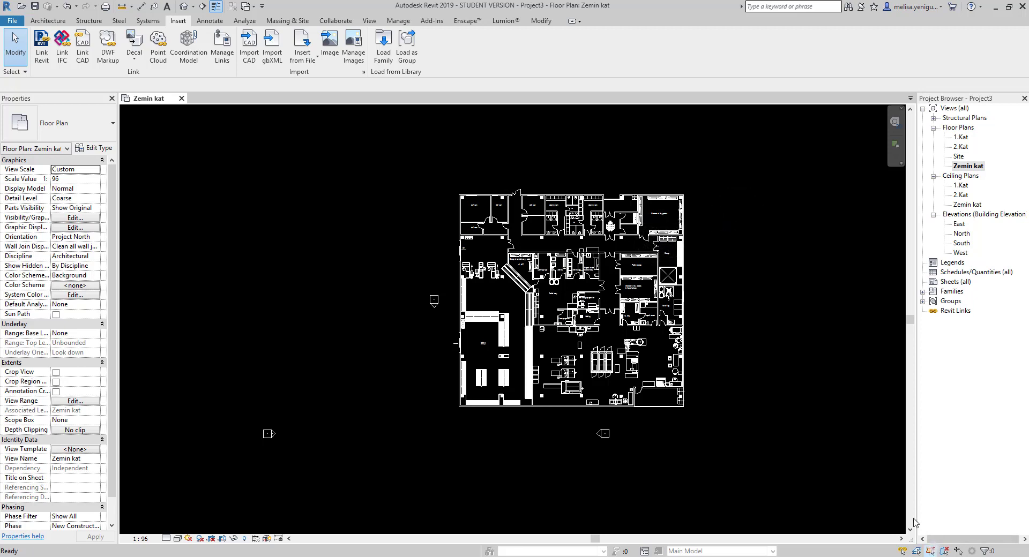
Select the linked drawing, try moving it, undo, then shift it down and left.
click(667, 287)
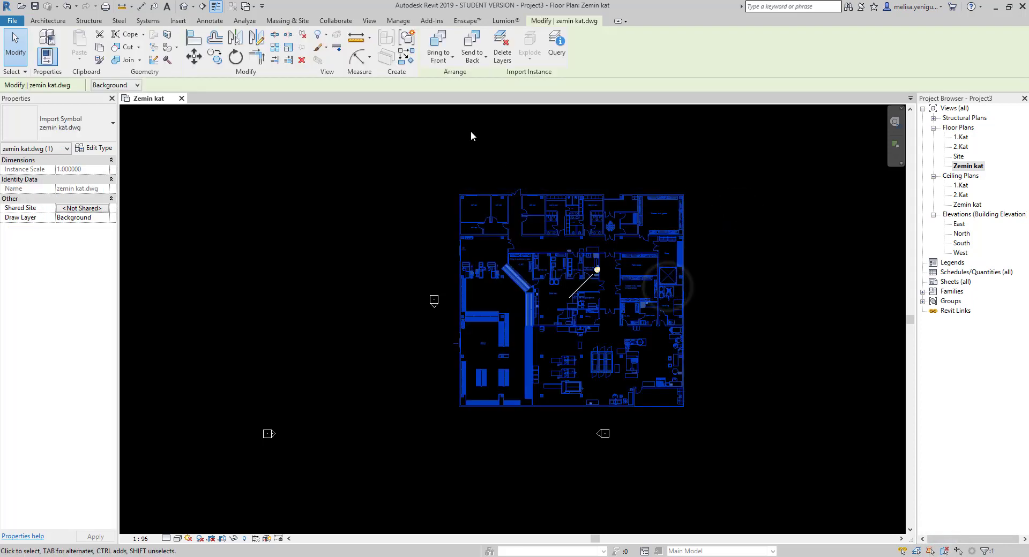
click(713, 165)
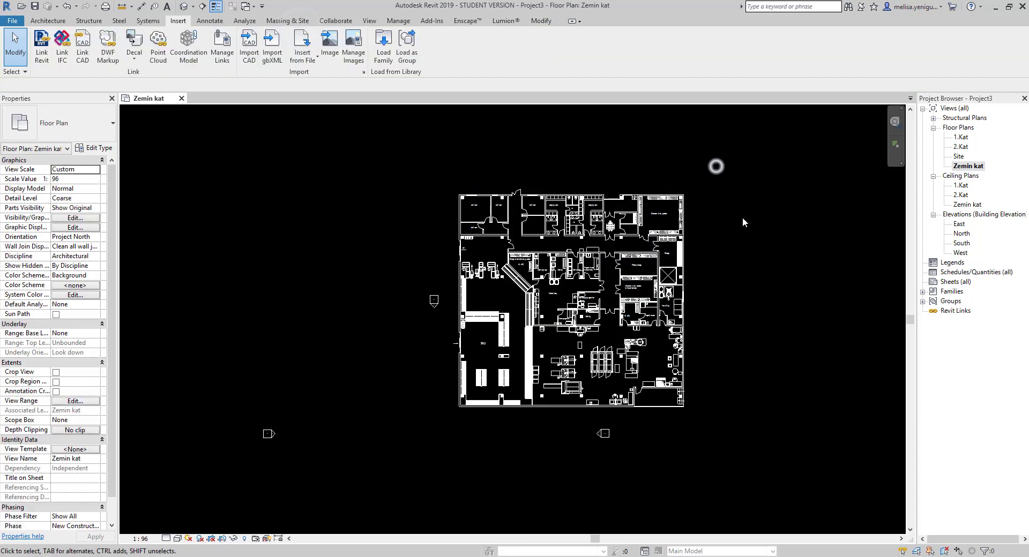
scroll(741, 217, down, 2)
click(674, 256)
middle_drag(817, 317, 773, 273)
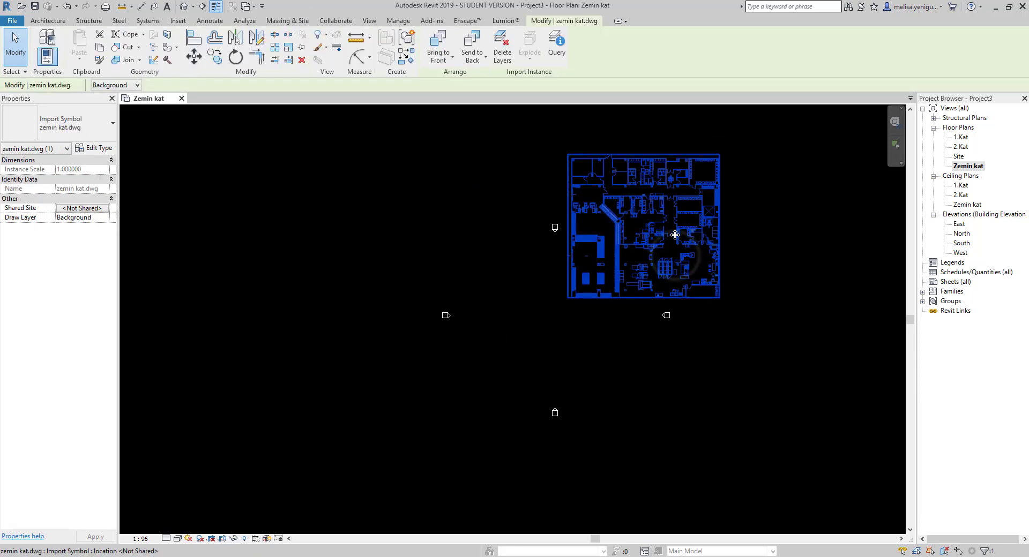
drag(659, 223, 570, 325)
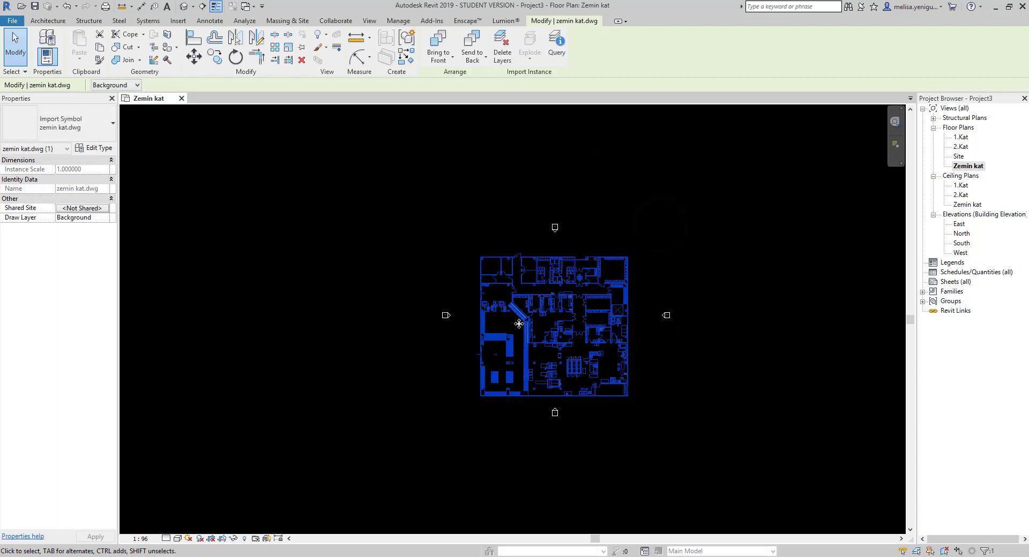
key(ctrl+z)
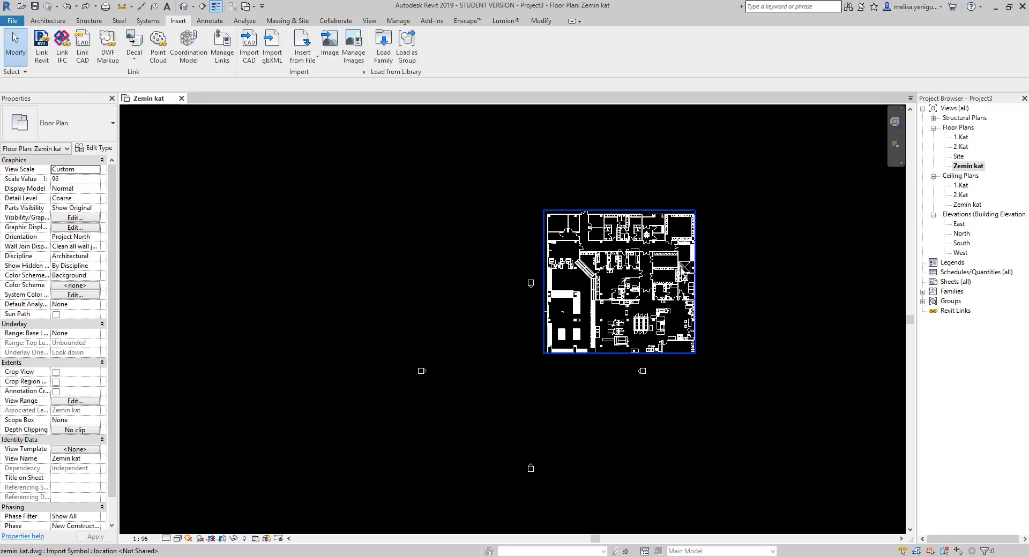
drag(694, 252, 668, 274)
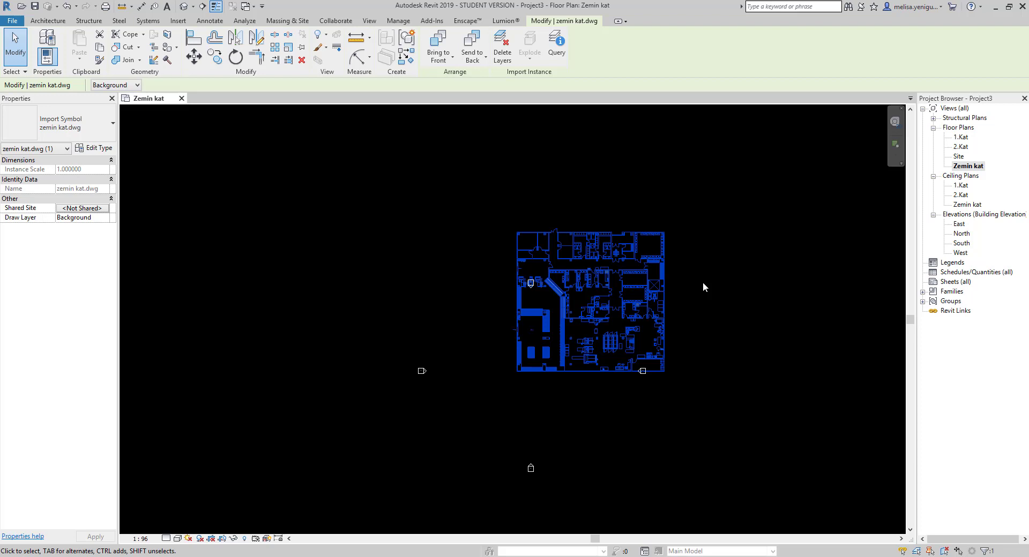
Undo the last shift and pin the linked zemin kat.dwg in place.
key(ctrl+z)
click(687, 263)
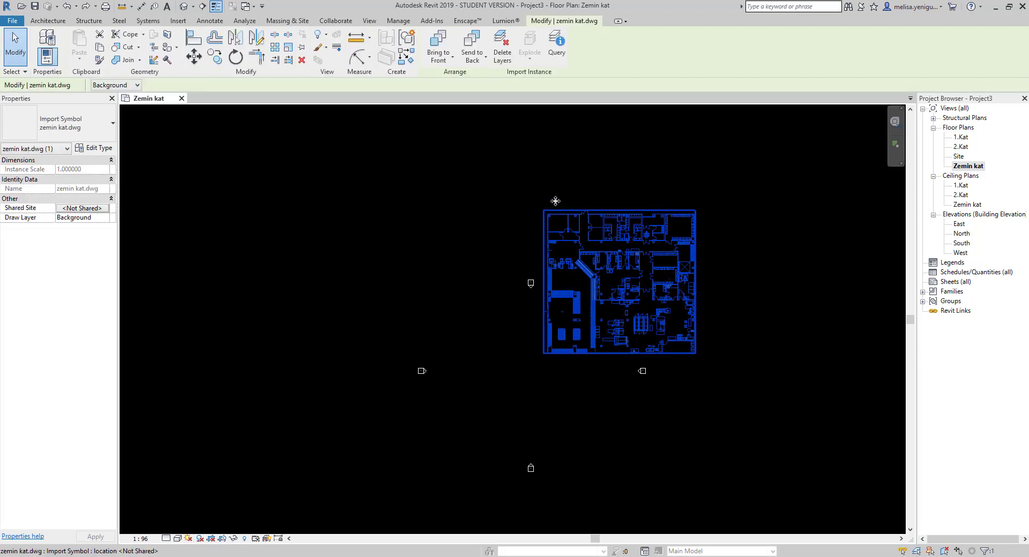
click(302, 47)
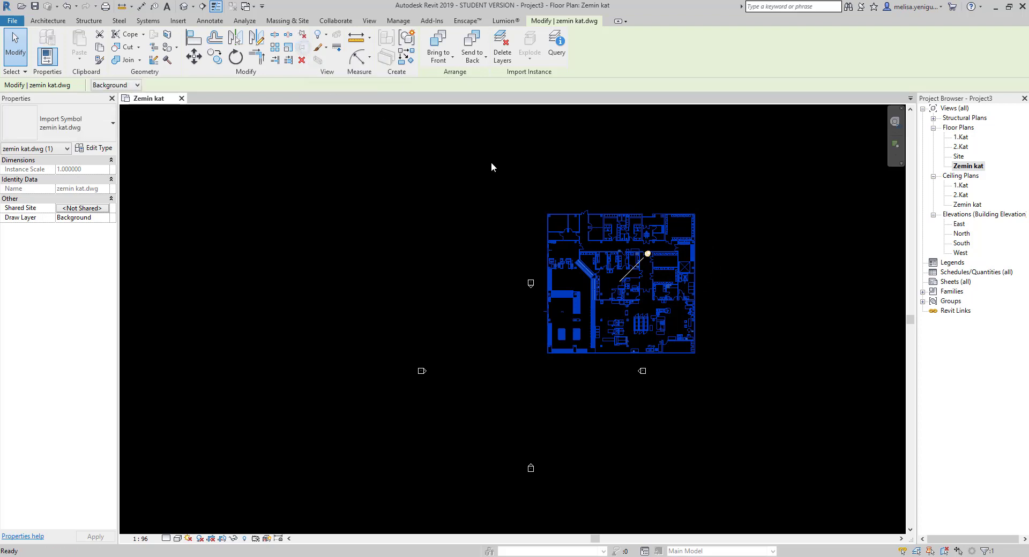
click(757, 240)
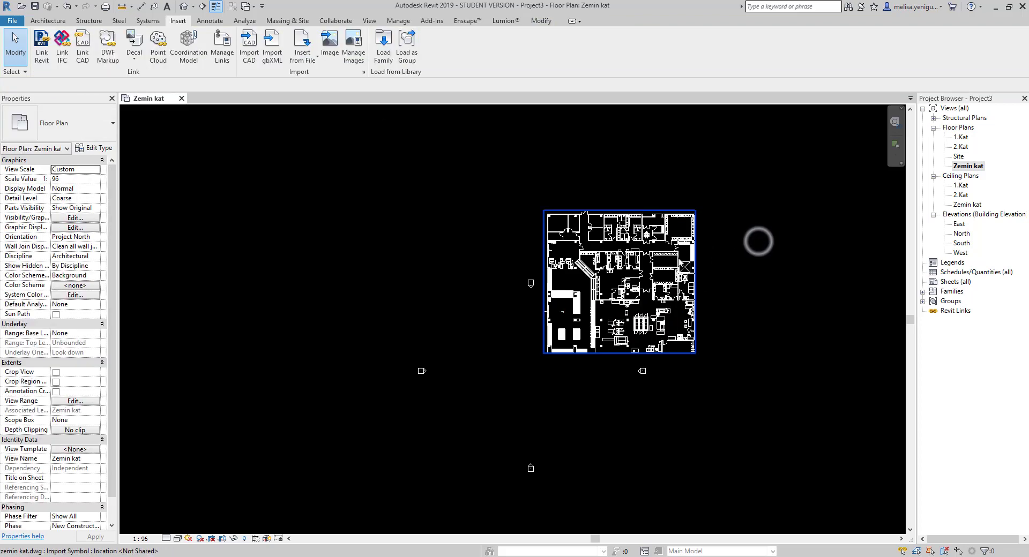
click(676, 256)
click(656, 265)
click(594, 300)
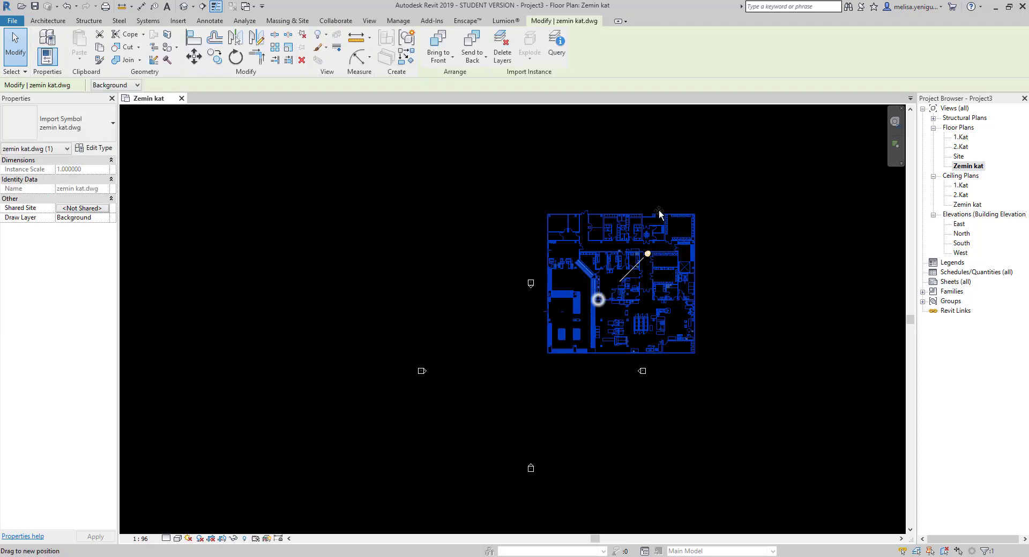
click(737, 244)
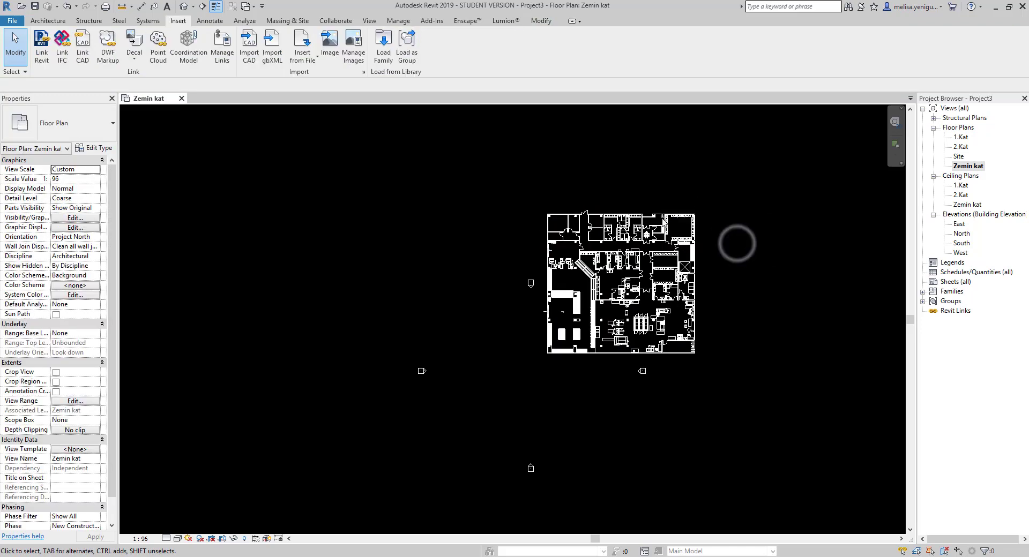
click(662, 219)
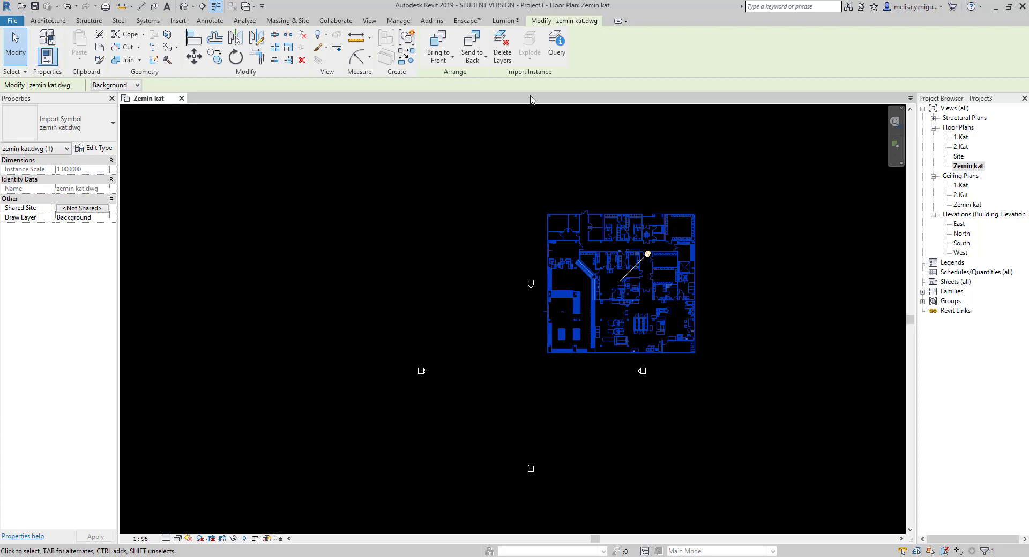
Inspect the linked plan, then open Delete Layers for zemin kat.dwg.
scroll(625, 277, up, 3)
scroll(718, 184, up, 3)
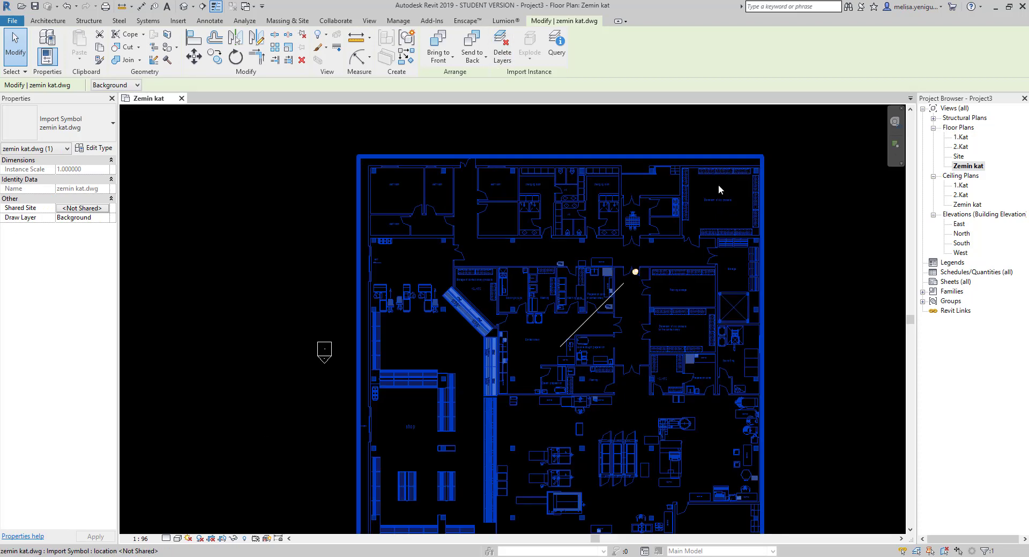
scroll(722, 194, up, 3)
scroll(722, 194, up, 3)
middle_drag(689, 216, 637, 245)
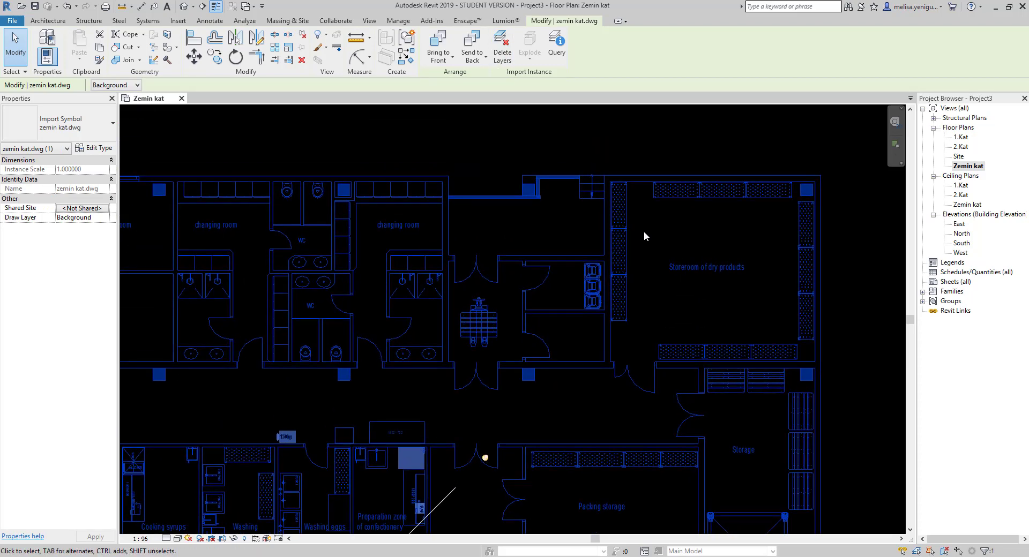
scroll(703, 236, down, 2)
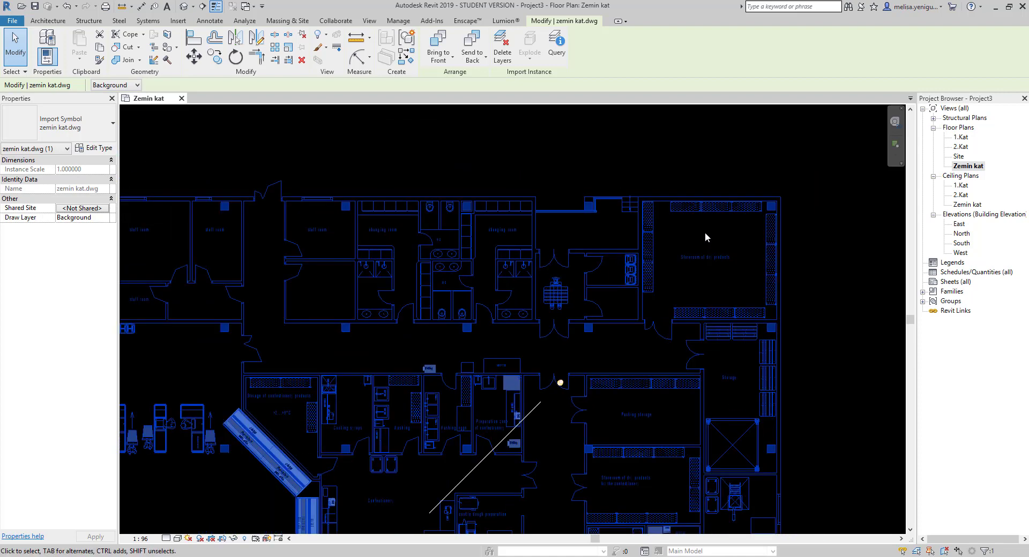
scroll(697, 241, down, 2)
scroll(616, 295, down, 2)
middle_drag(597, 291, 599, 235)
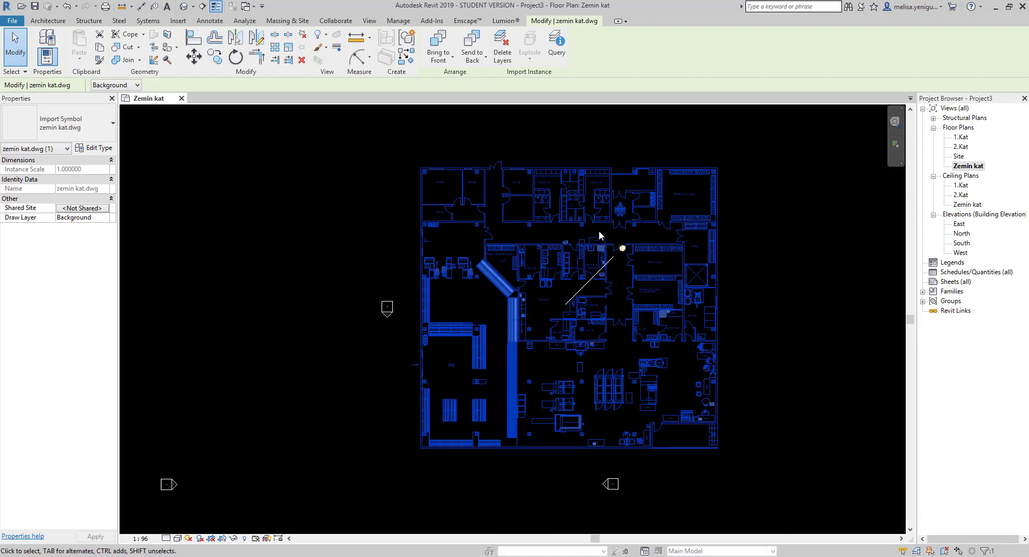
click(502, 53)
drag(360, 142, 371, 131)
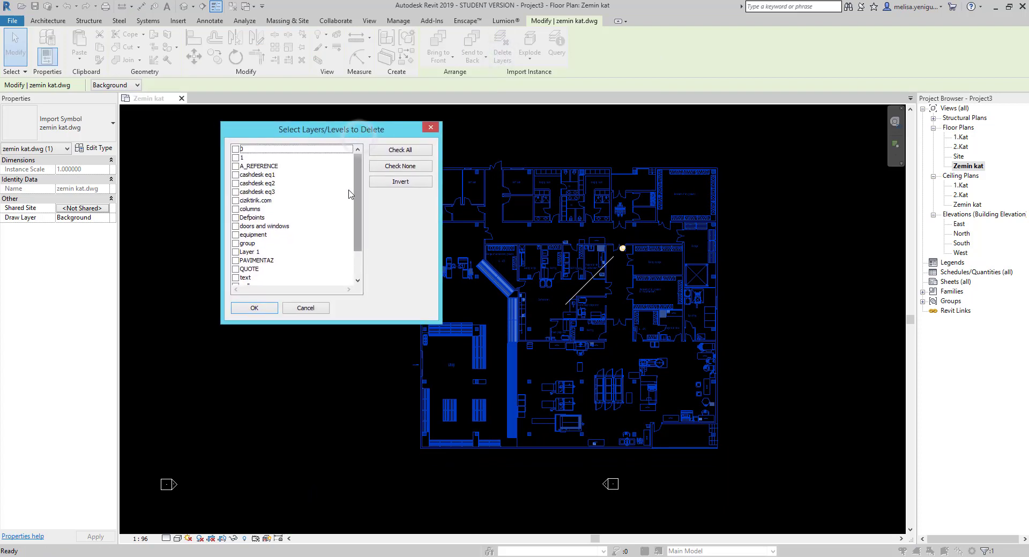
Check the 'text' layer in Select Layers/Levels to Delete and confirm the deletion.
drag(357, 193, 348, 262)
click(246, 243)
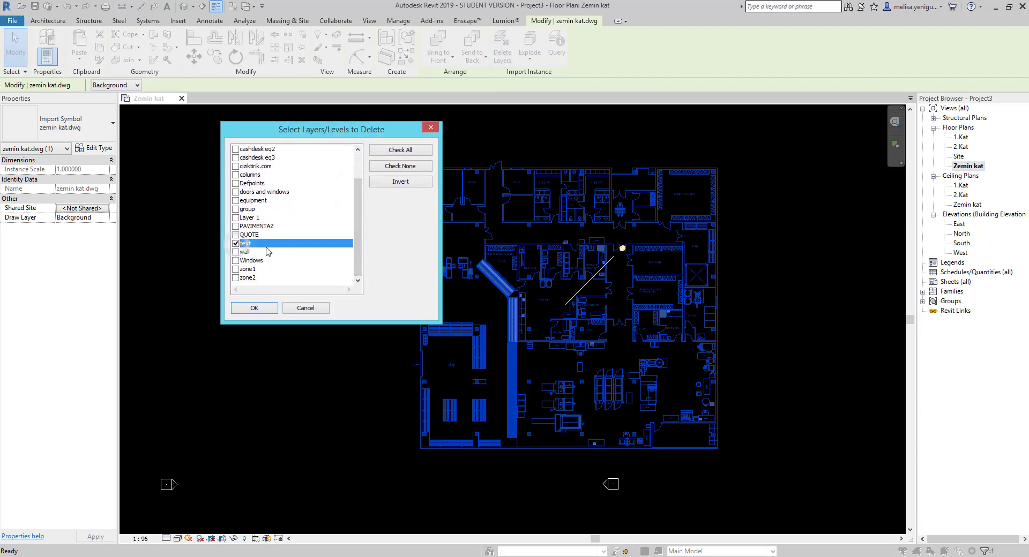
click(255, 308)
scroll(698, 206, up, 3)
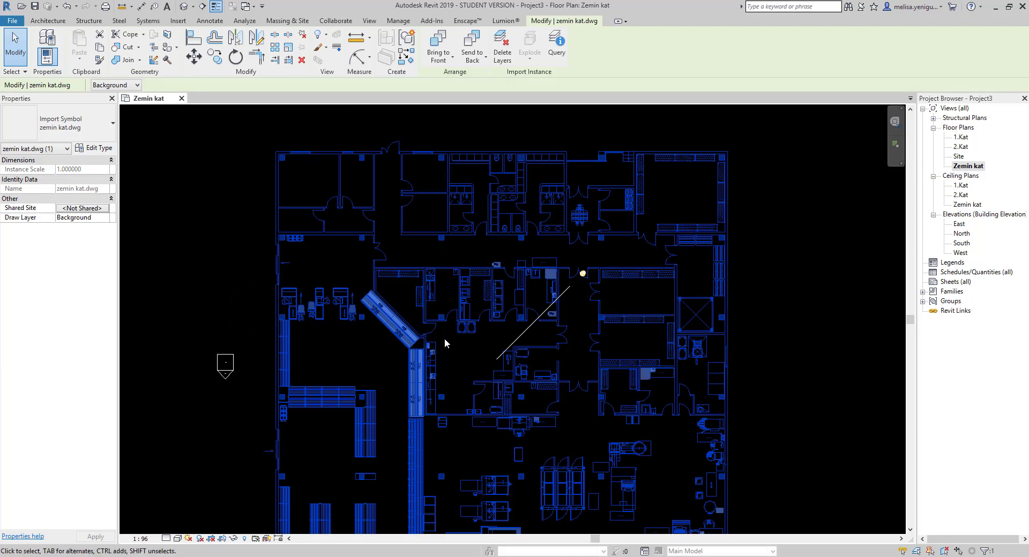
scroll(563, 307, down, 1)
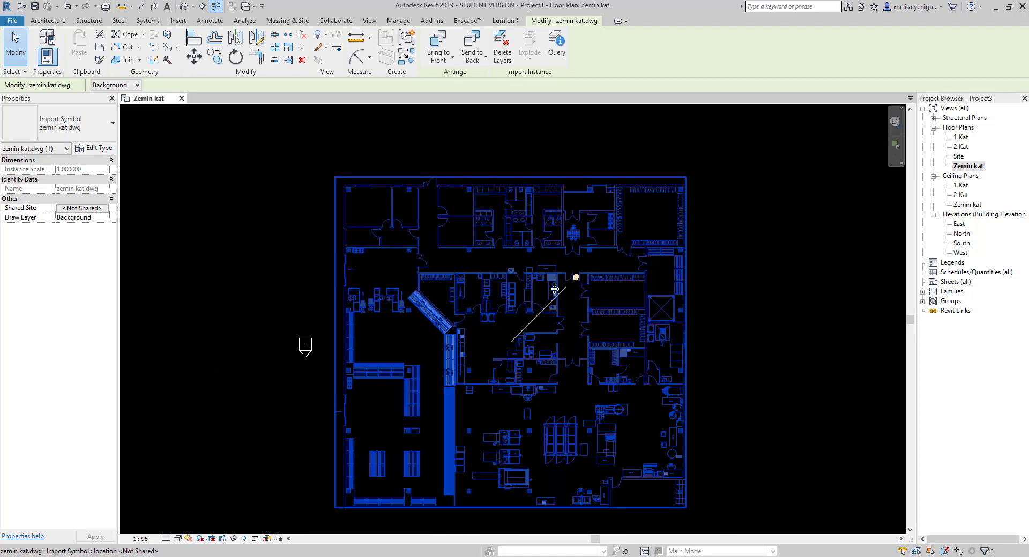
scroll(563, 307, down, 1)
Select and deselect the linked zemin kat drawing several times.
click(705, 329)
scroll(696, 348, down, 1)
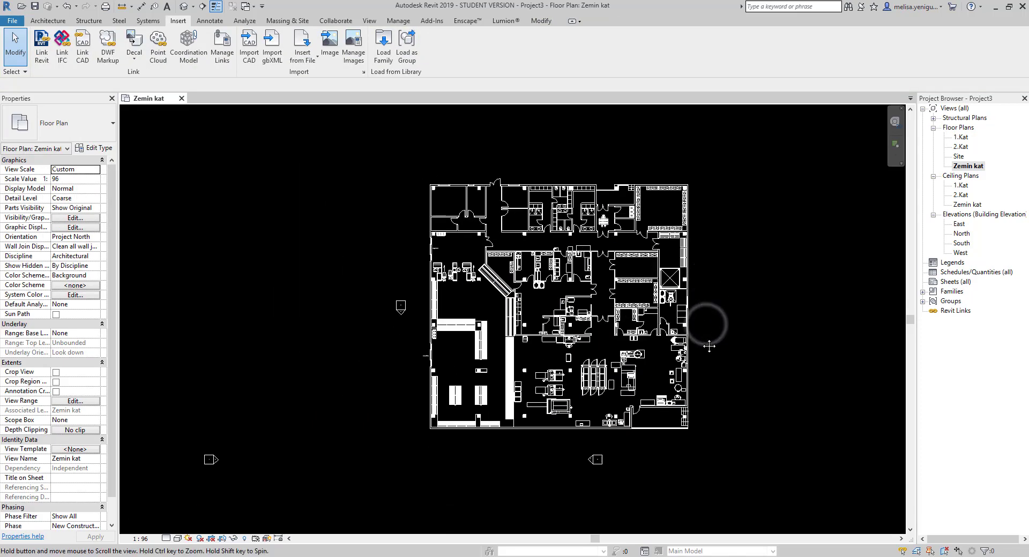
click(632, 187)
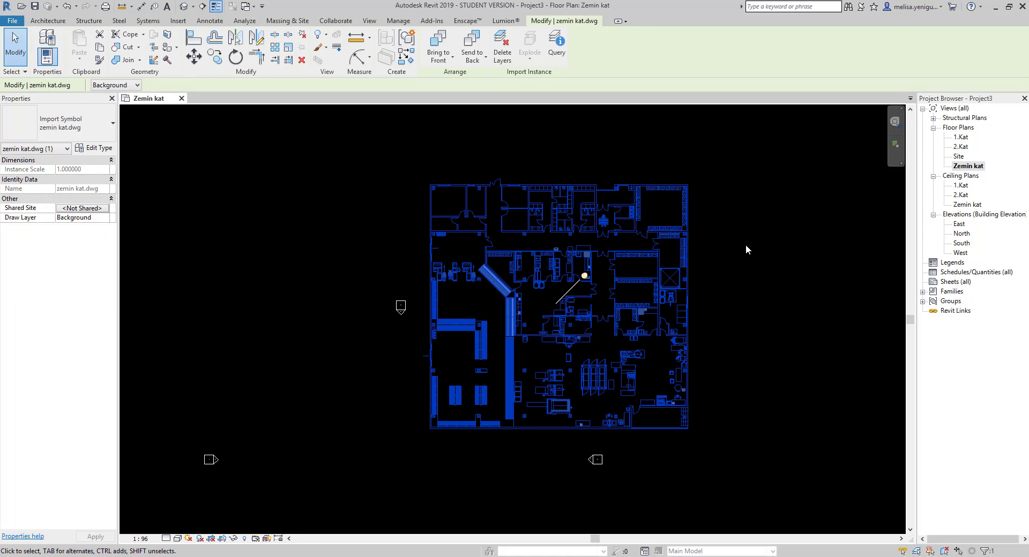
click(745, 244)
scroll(646, 215, up, 2)
click(646, 215)
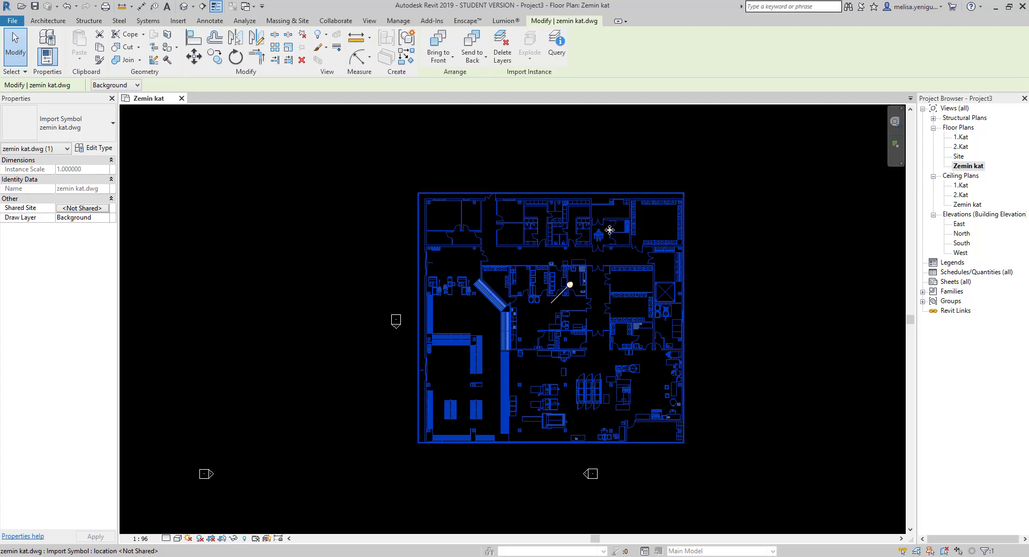
click(724, 220)
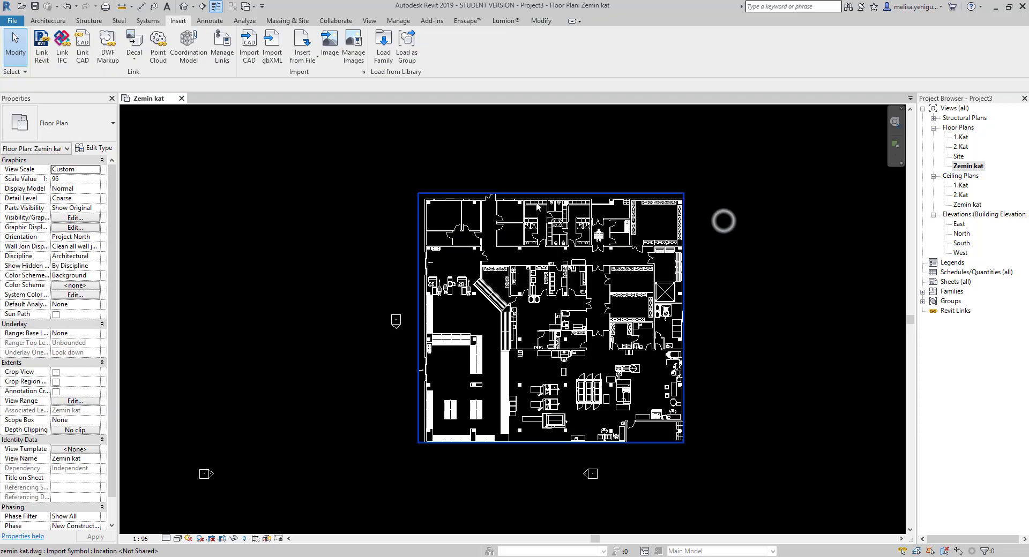
click(649, 248)
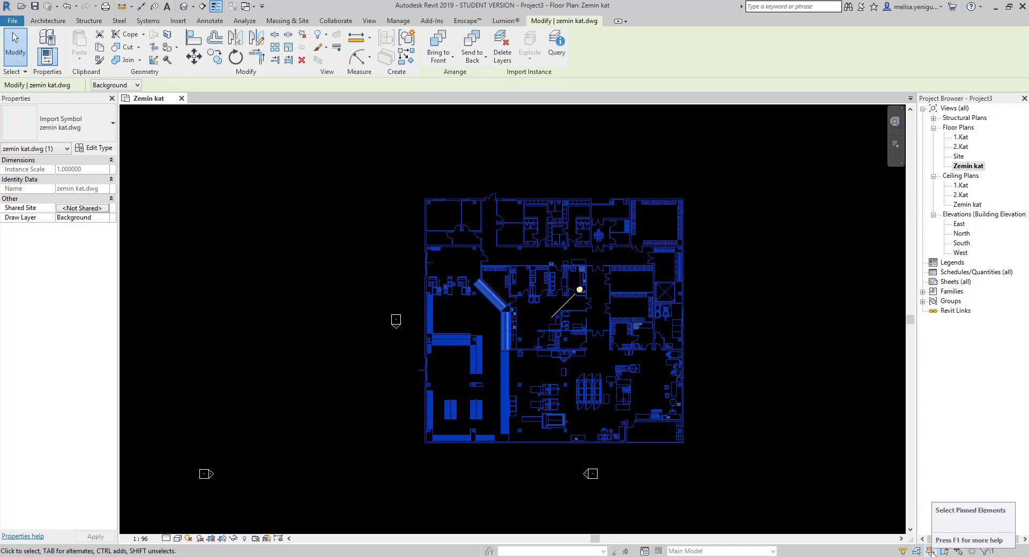
Clear the selection of the linked drawing so nothing stays selected.
click(17, 73)
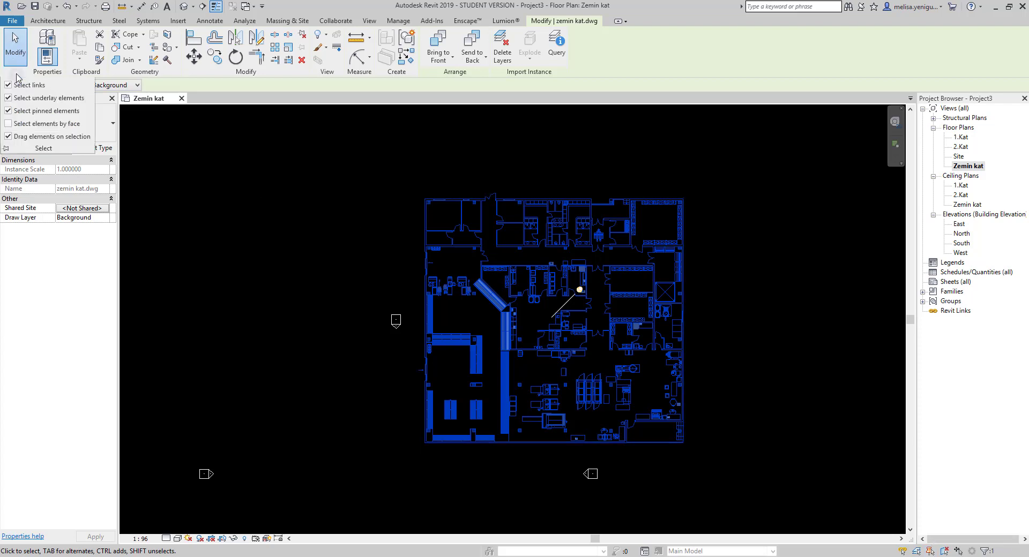
click(24, 112)
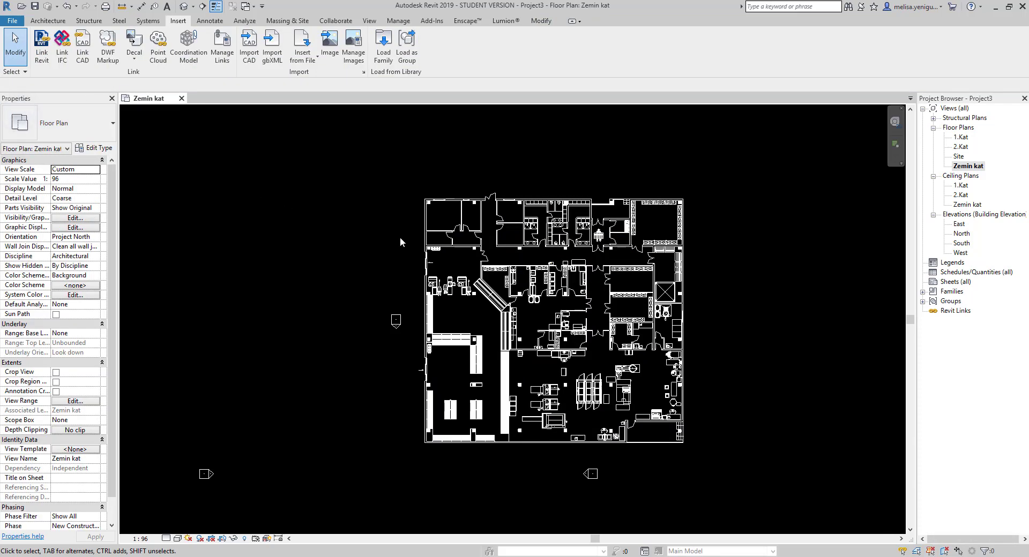
scroll(614, 271, down, 2)
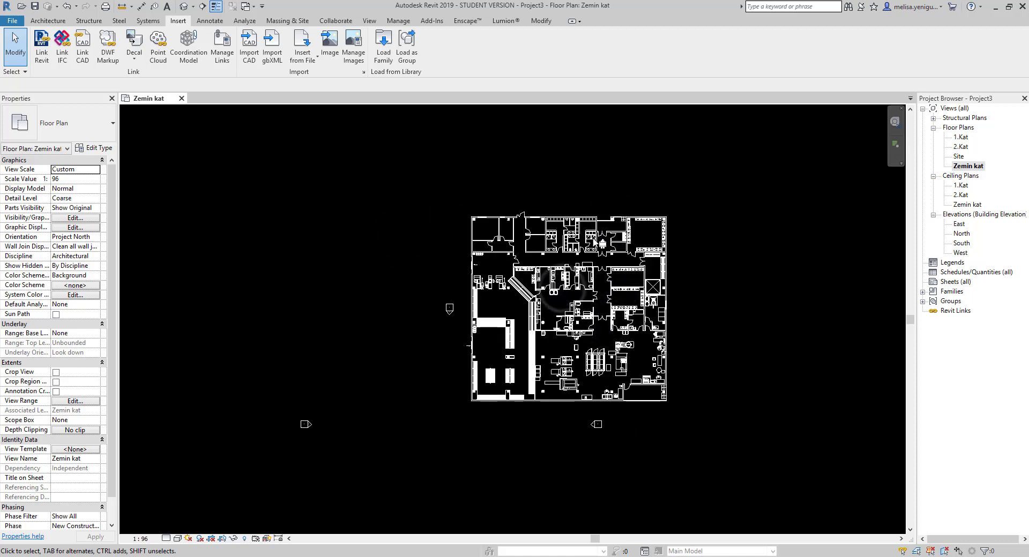
scroll(593, 241, up, 1)
scroll(594, 241, up, 1)
scroll(568, 249, down, 3)
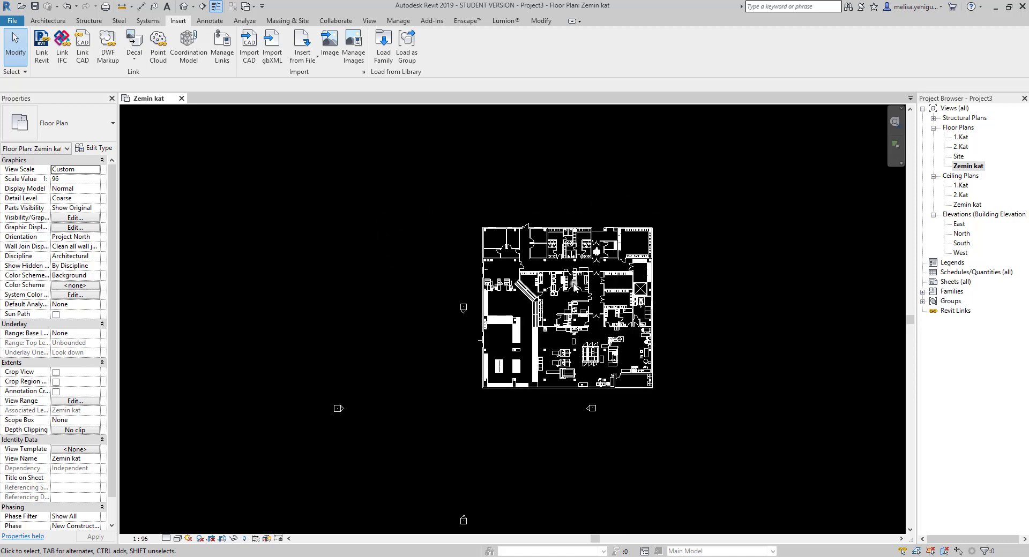
click(692, 252)
In the 1.Kat plan, link 1.kat.dwg with Preserve colours and Current view only unchecked.
double_click(960, 138)
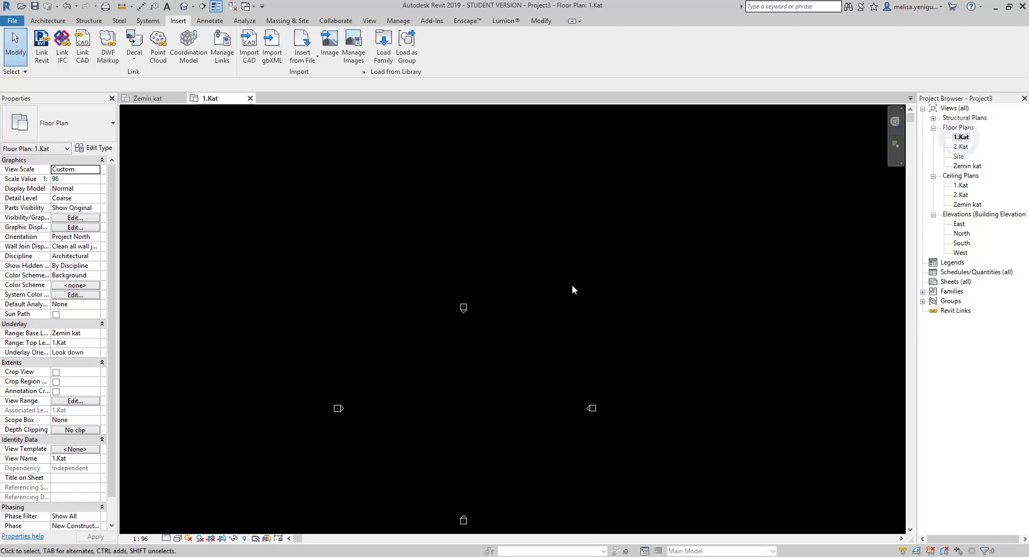
click(83, 48)
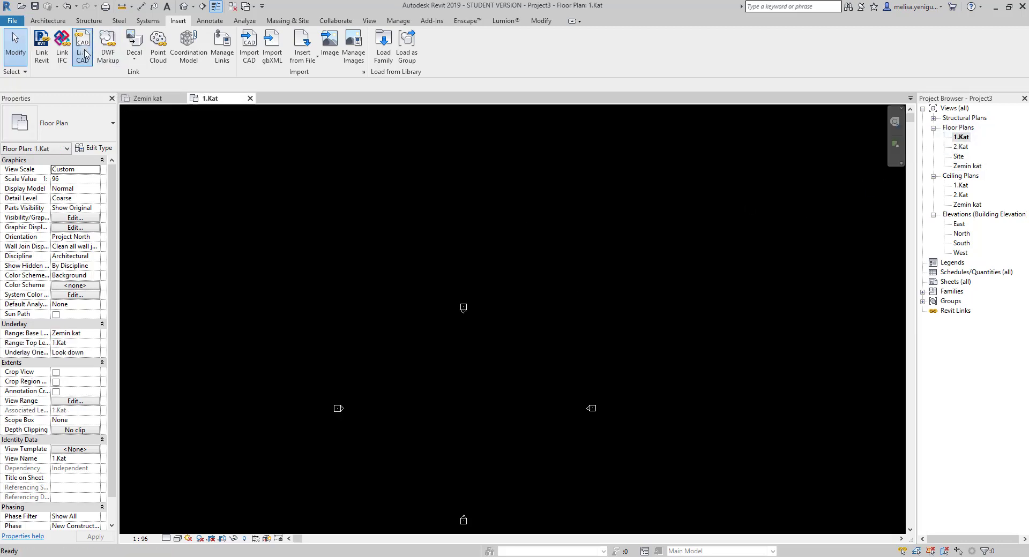
click(428, 286)
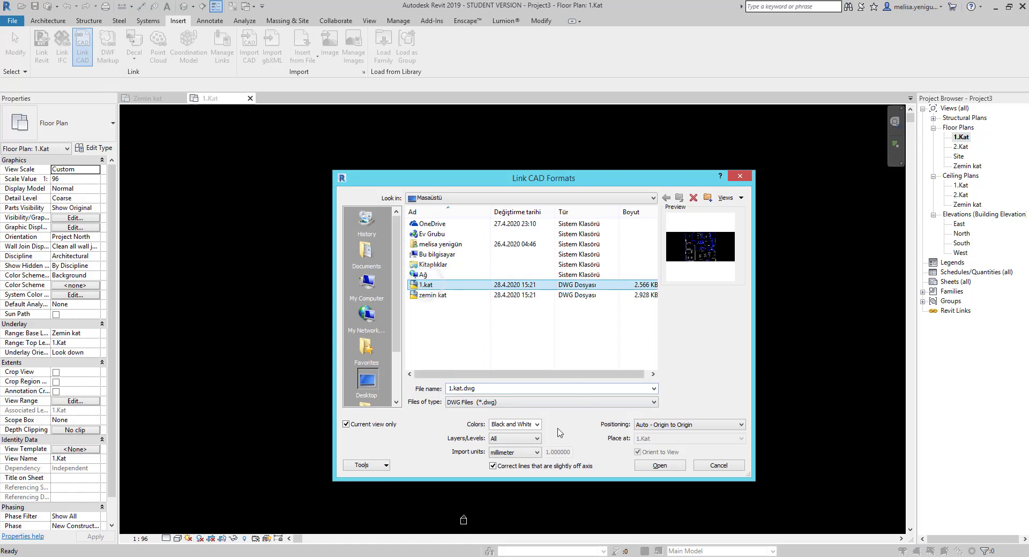
click(537, 424)
click(517, 438)
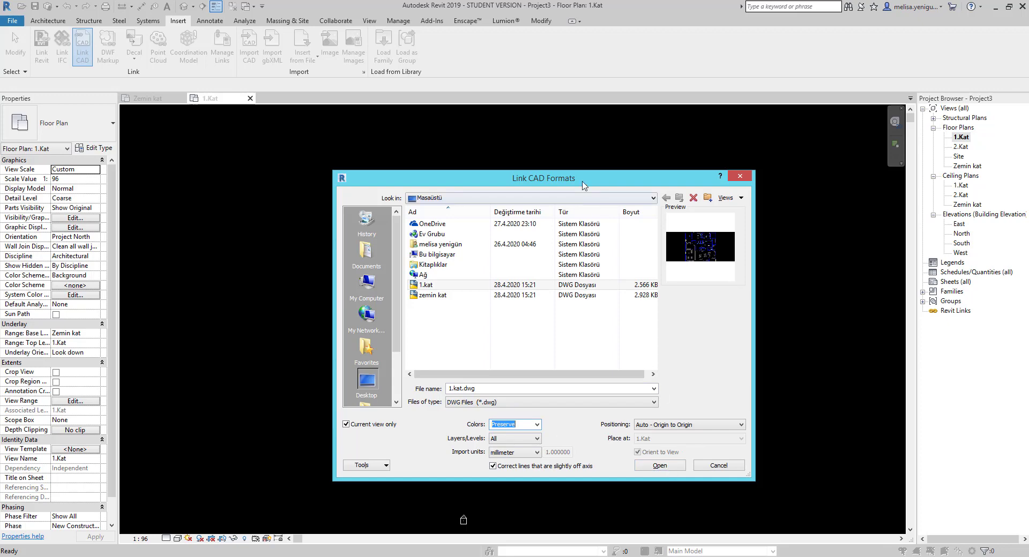
mouse_move(583, 185)
mouse_down()
mouse_move(108, 214)
mouse_move(454, 164)
mouse_up()
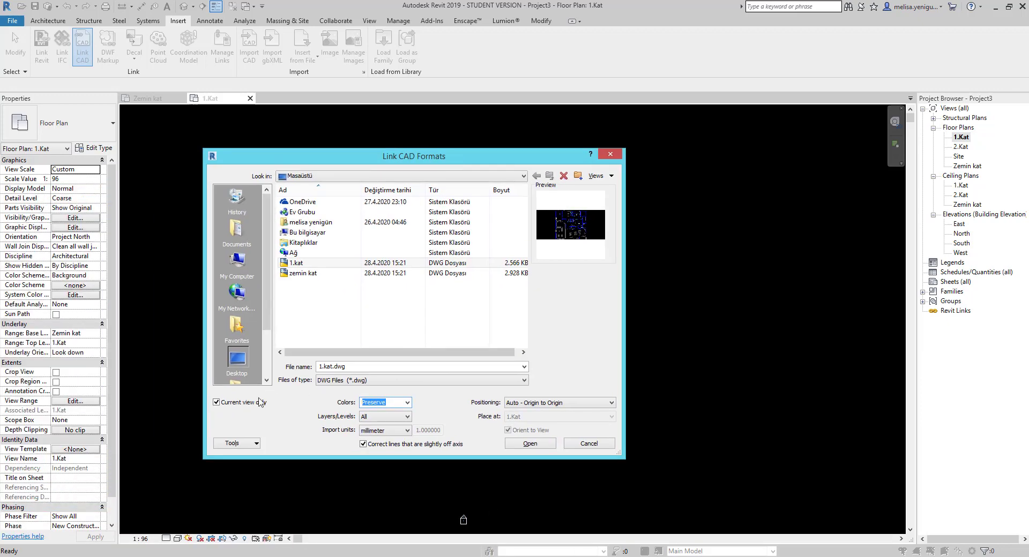
click(260, 402)
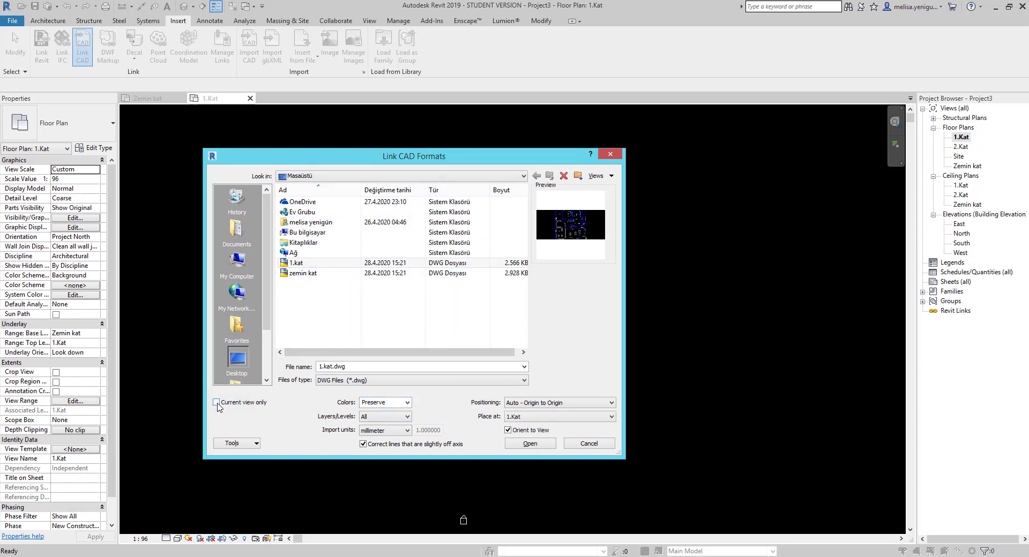
click(534, 444)
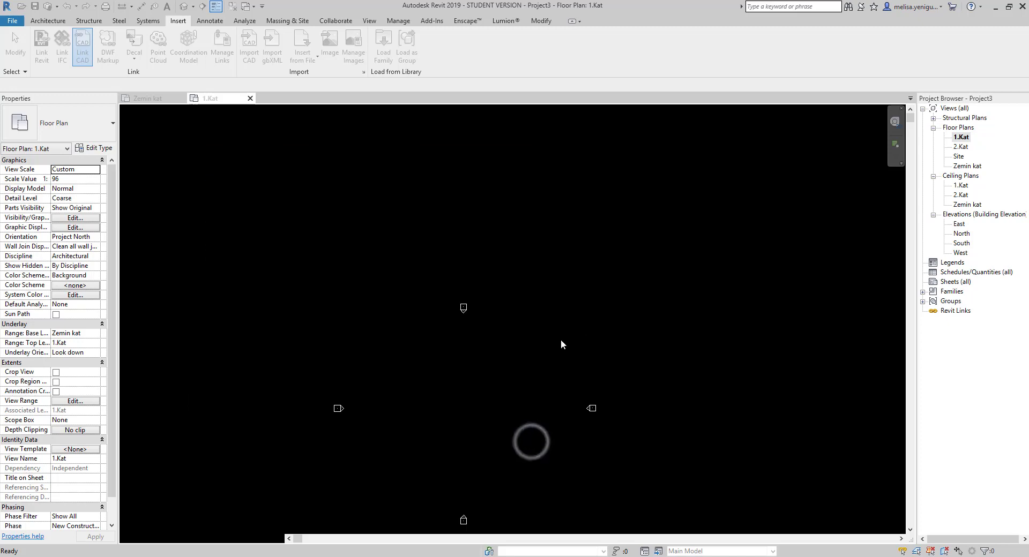
scroll(632, 243, up, 5)
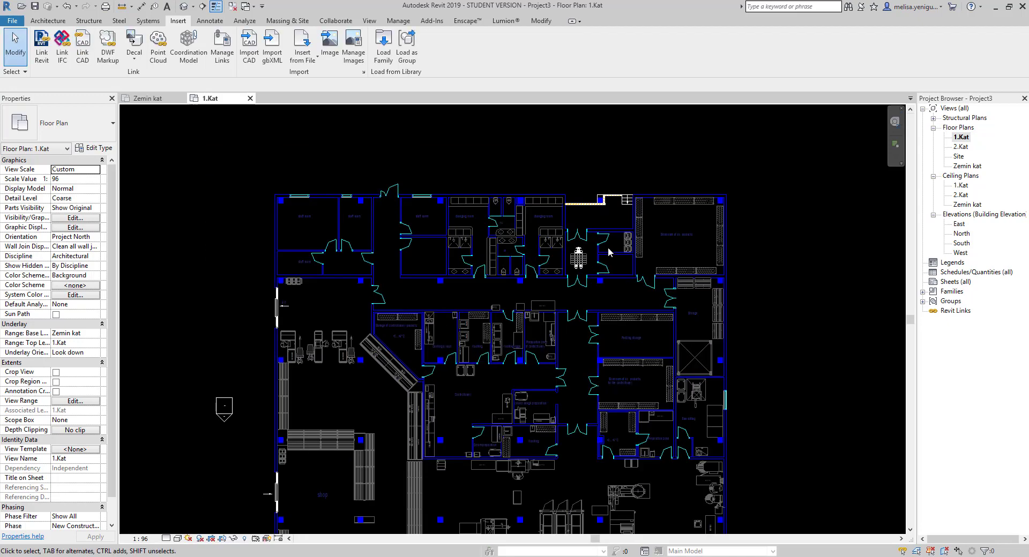
scroll(429, 237, down, 1)
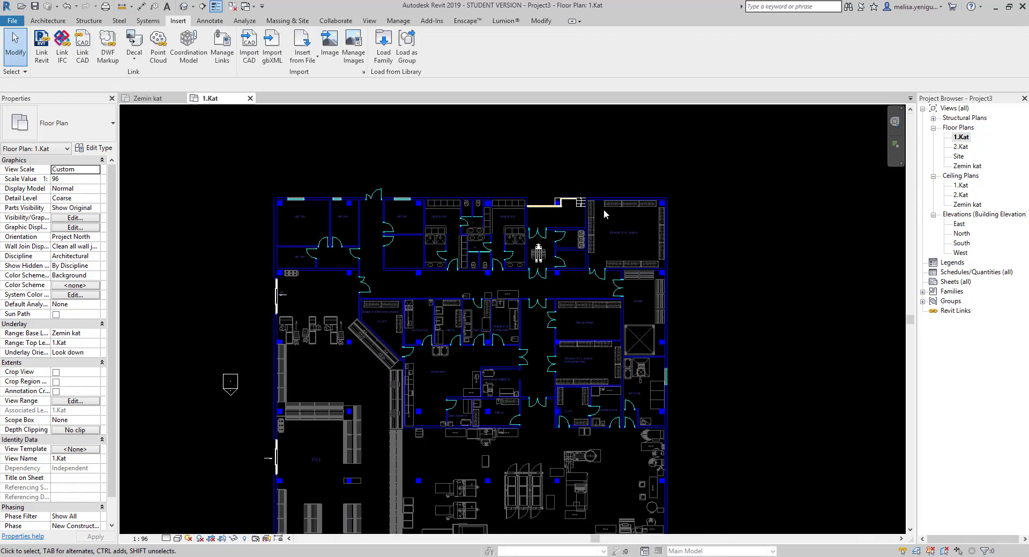
scroll(604, 210, up, 1)
scroll(629, 239, up, 4)
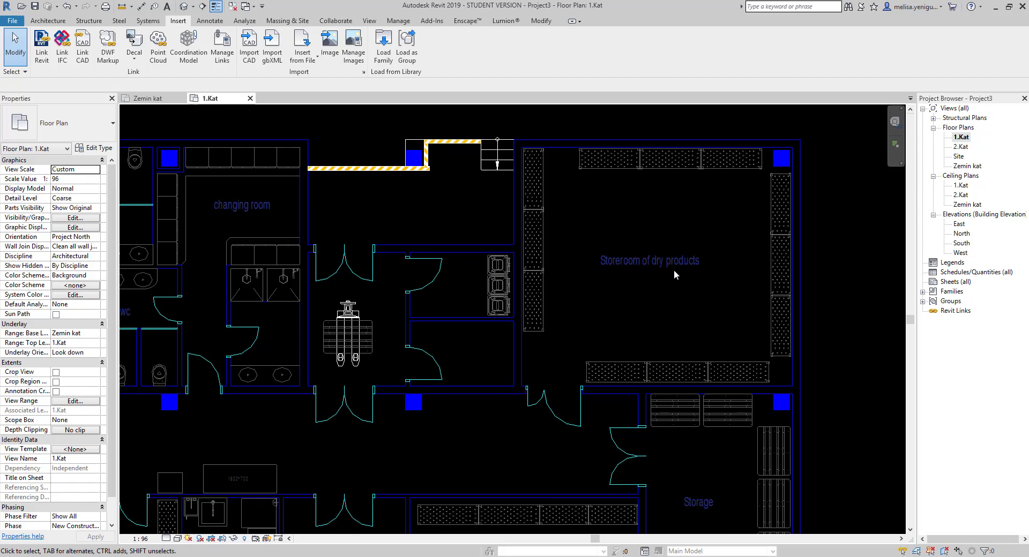
scroll(615, 277, down, 3)
scroll(625, 253, down, 5)
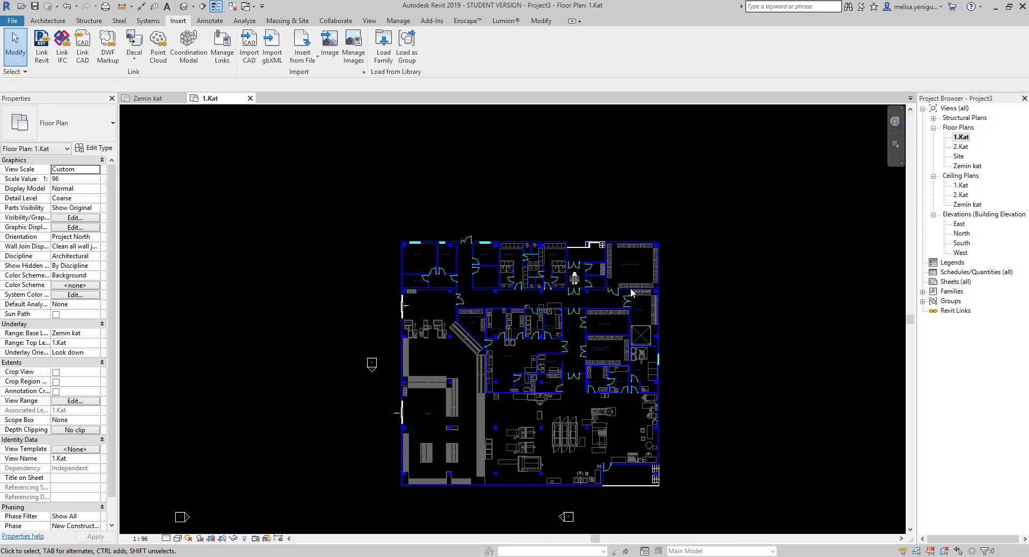
scroll(696, 289, down, 1)
scroll(699, 285, down, 1)
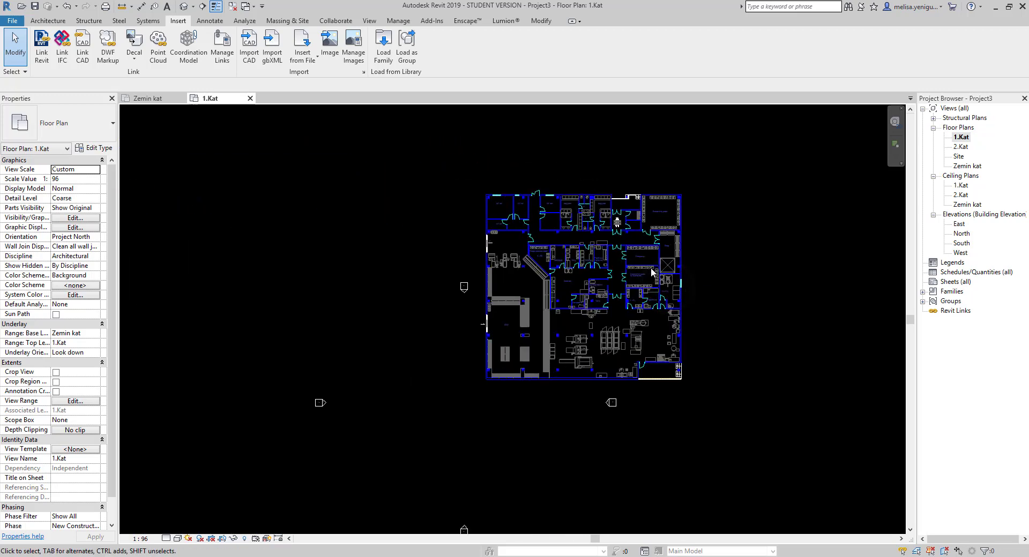
middle_drag(656, 266, 631, 259)
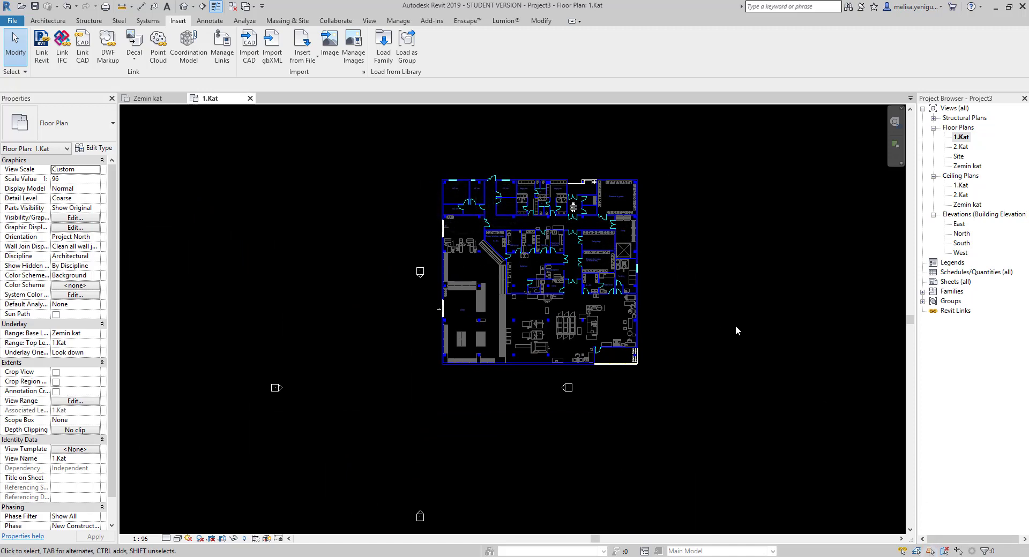
click(598, 245)
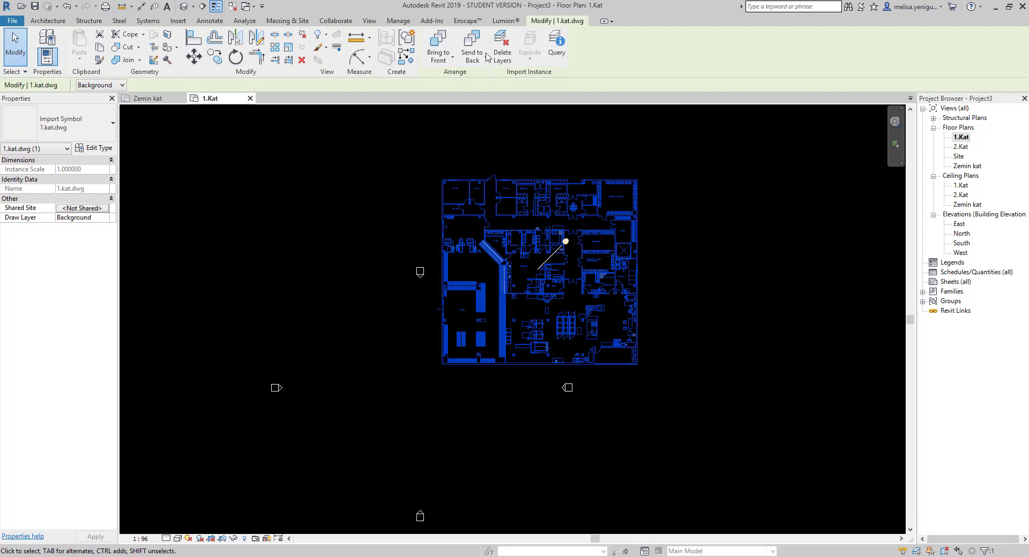
Delete the 'text' layer from the linked 1.kat drawing.
click(502, 47)
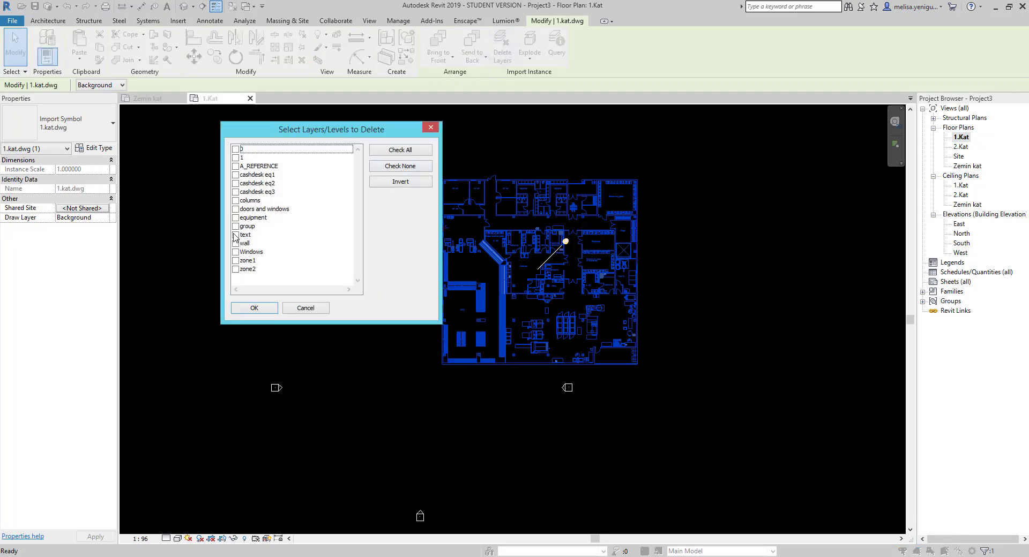
click(235, 234)
click(254, 308)
scroll(608, 188, up, 3)
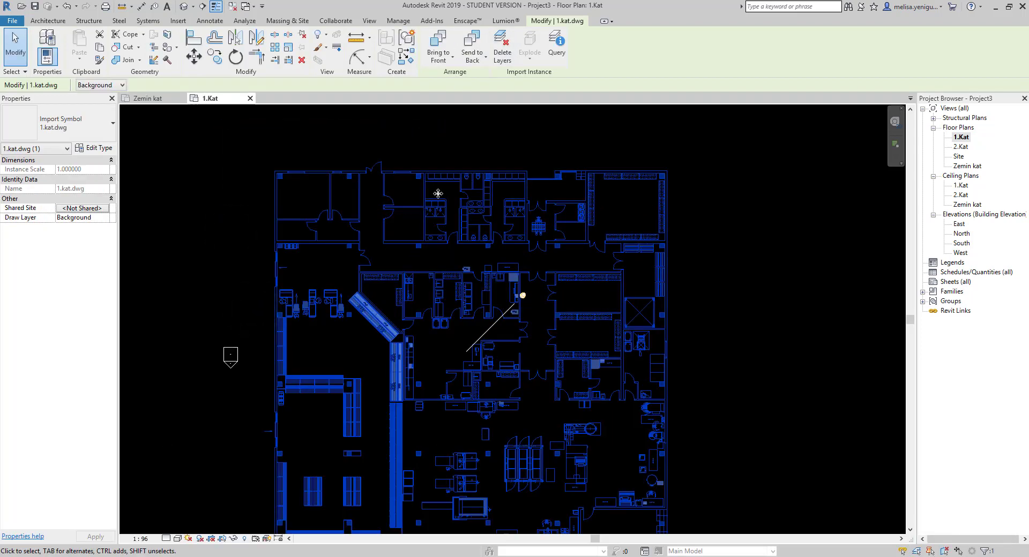
scroll(604, 281, down, 3)
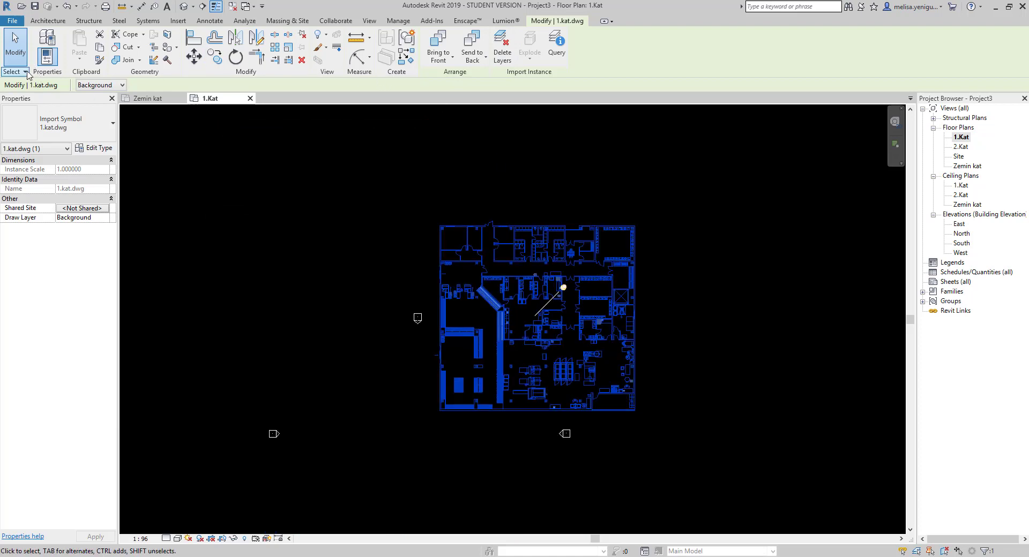
Deselect the linked 1.kat drawing and open the Default 3D View.
click(24, 72)
click(825, 221)
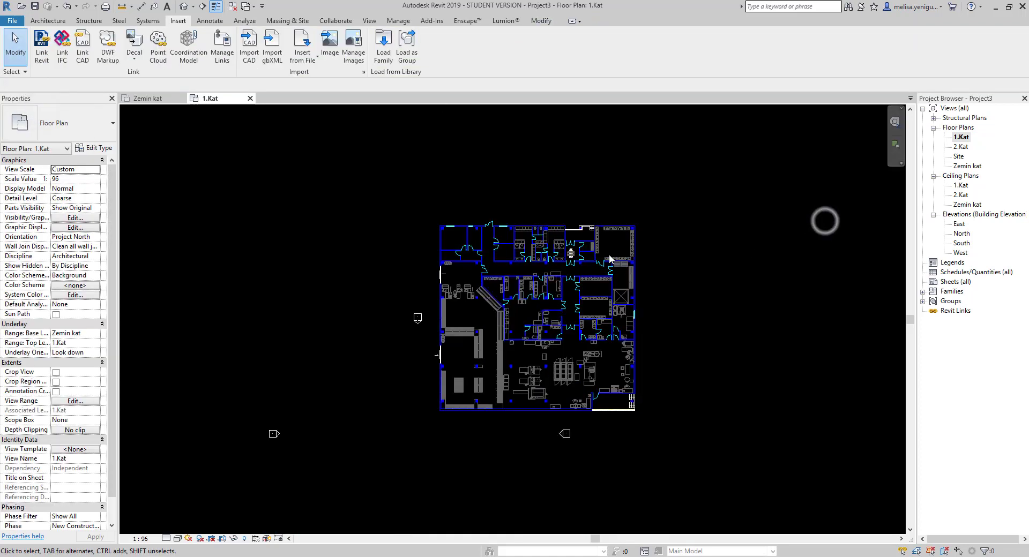
scroll(680, 276, down, 1)
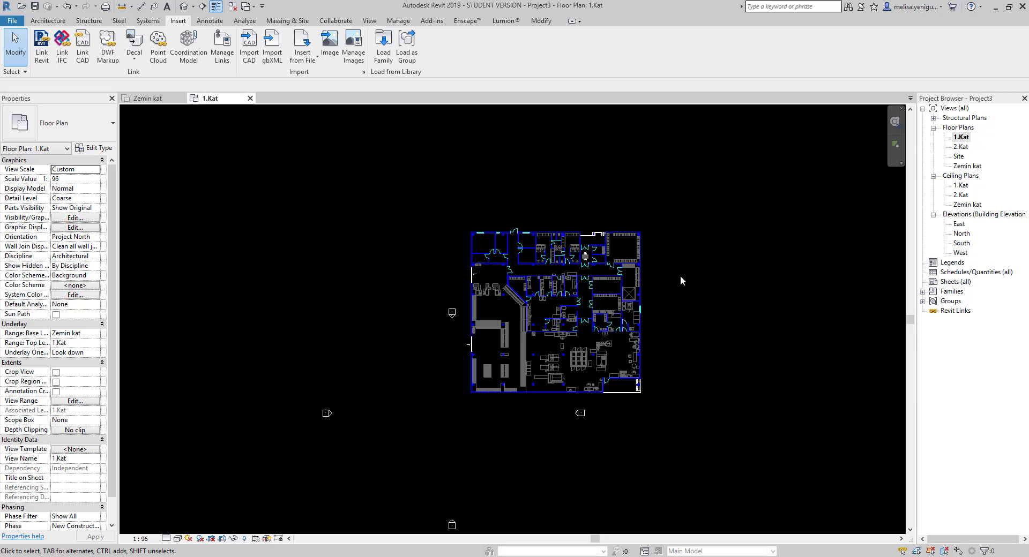
click(183, 6)
scroll(515, 297, down, 3)
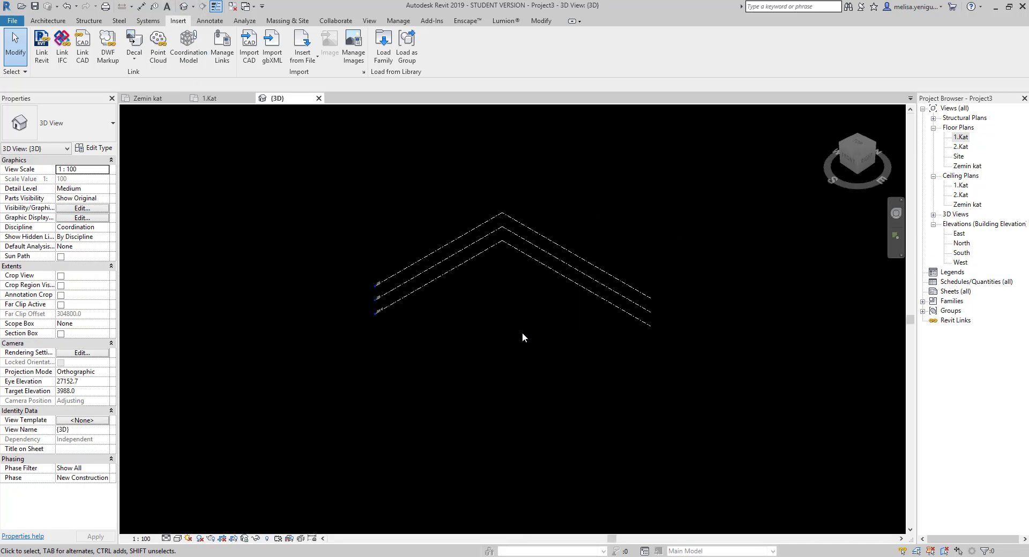
Orbit the 3D levels, close the {3D} view, and pan 1.Kat to the upper rooms.
mouse_move(525, 349)
shift+middle_down()
mouse_move(557, 305)
mouse_move(533, 304)
mouse_move(478, 360)
mouse_move(542, 350)
shift+middle_up()
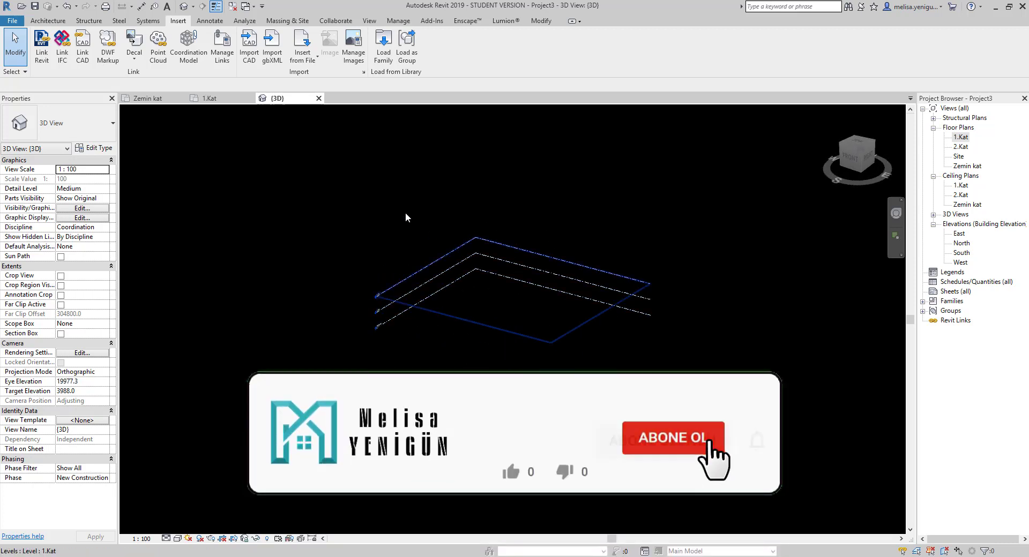
click(318, 98)
scroll(552, 236, up, 5)
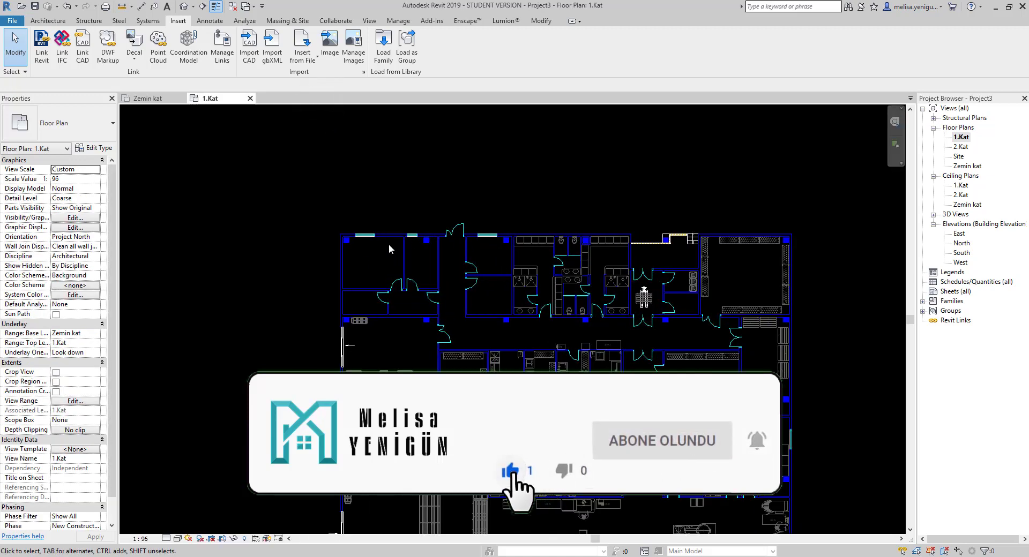
middle_drag(390, 273, 420, 252)
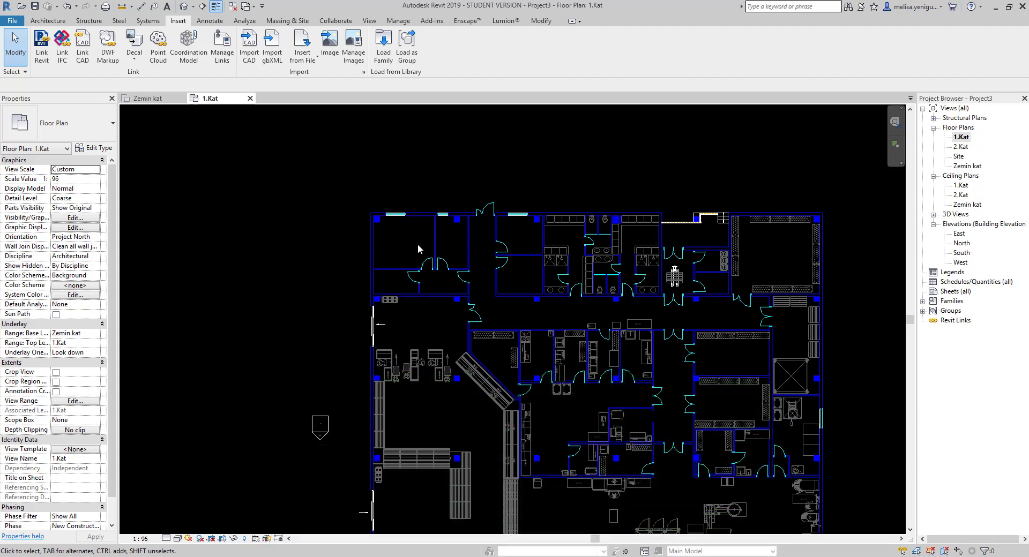
Start the Architectural Wall tool from the Architecture tab.
click(45, 21)
click(44, 56)
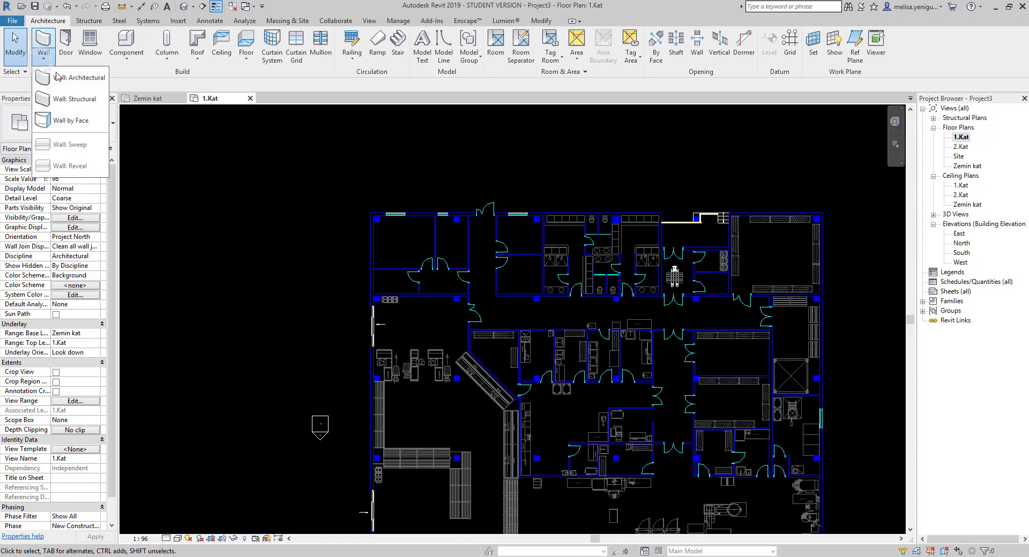
click(54, 75)
Pick Generic - 12" from the Type Selector and open its type properties.
click(86, 123)
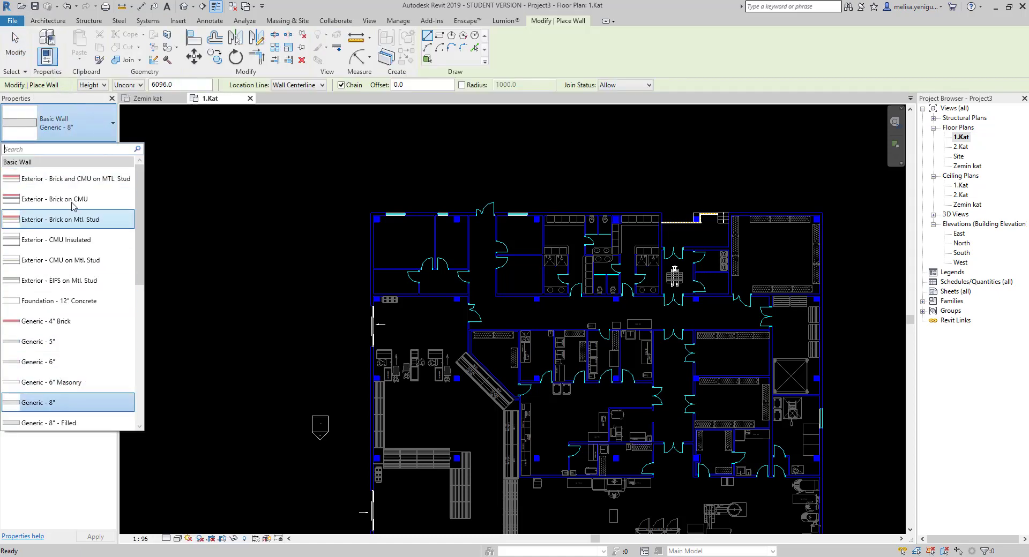
scroll(70, 337, down, 3)
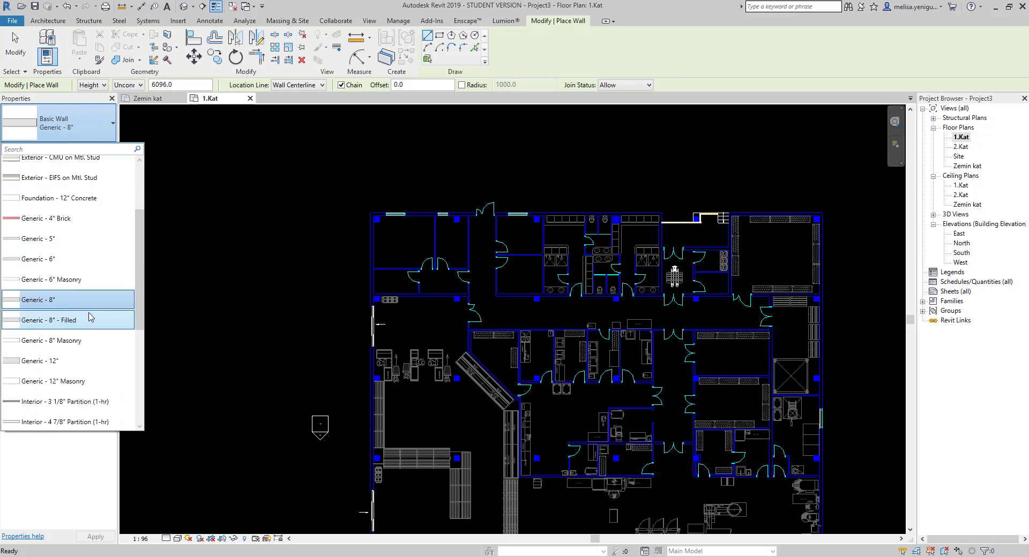
scroll(75, 316, down, 1)
scroll(378, 215, up, 3)
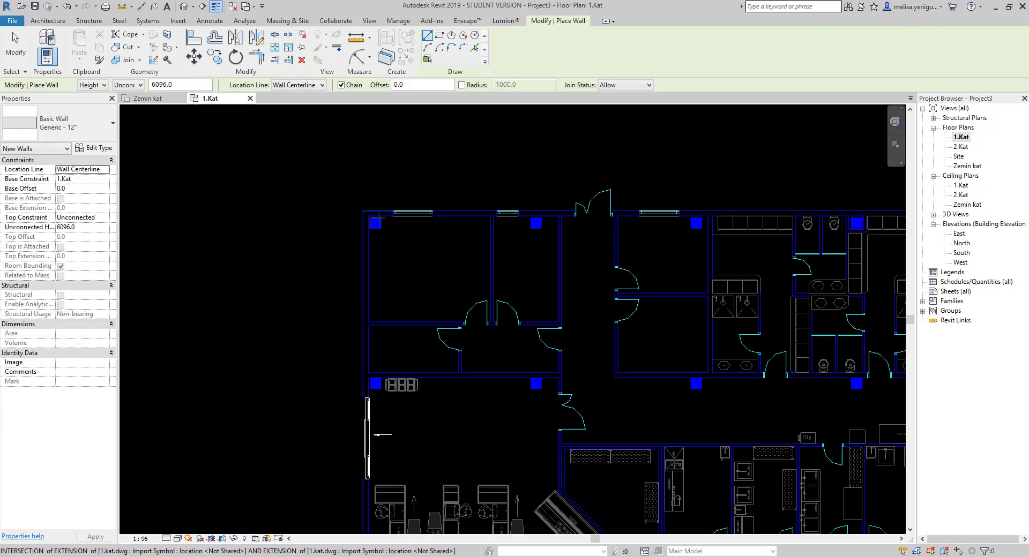
scroll(368, 182, up, 1)
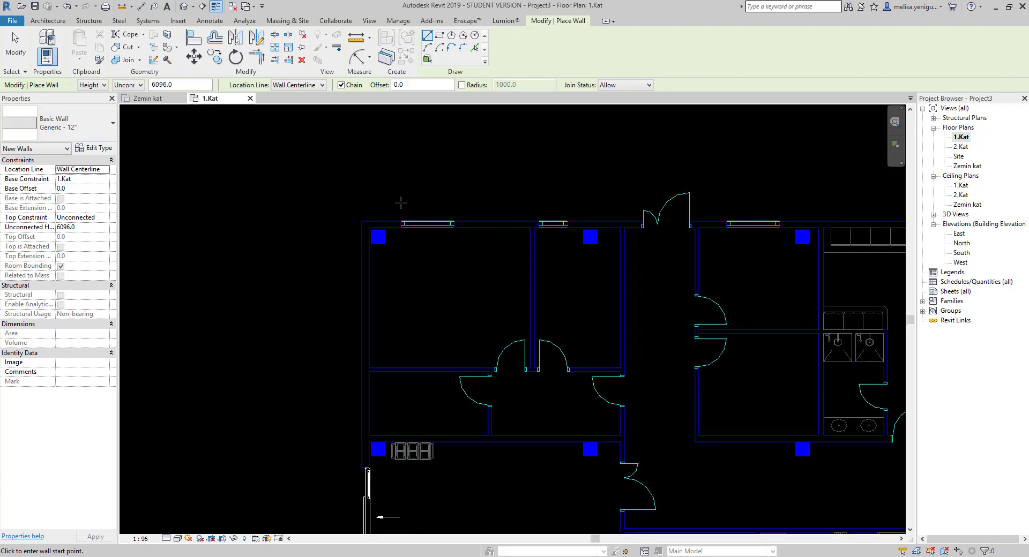
scroll(383, 207, up, 1)
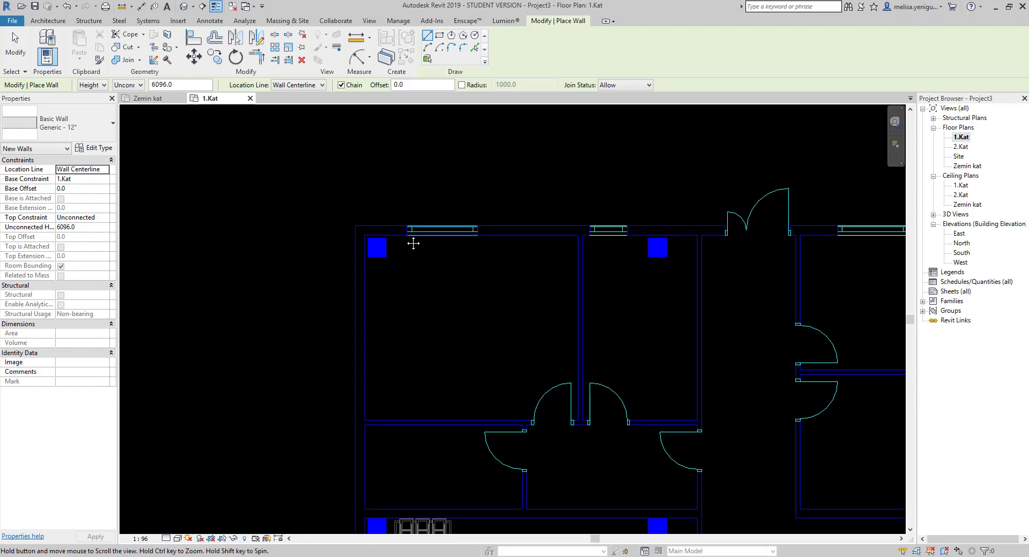
scroll(675, 230, up, 1)
scroll(698, 227, up, 1)
scroll(699, 226, up, 1)
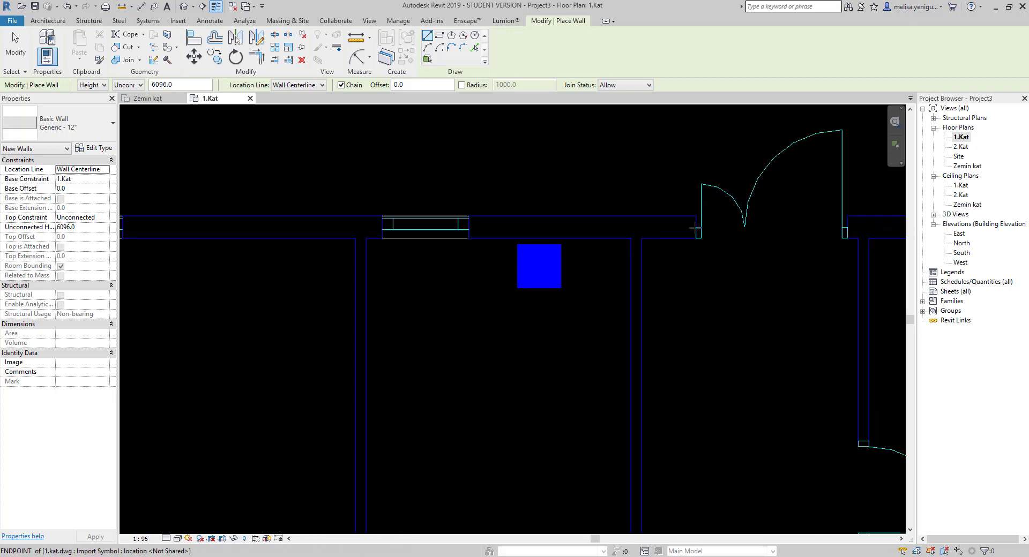
scroll(699, 226, up, 1)
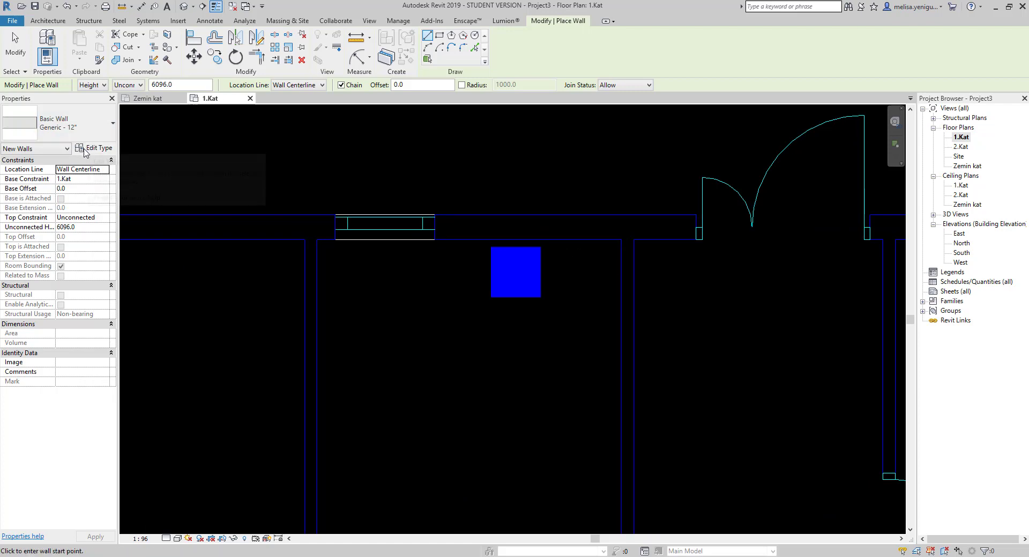
scroll(711, 256, down, 3)
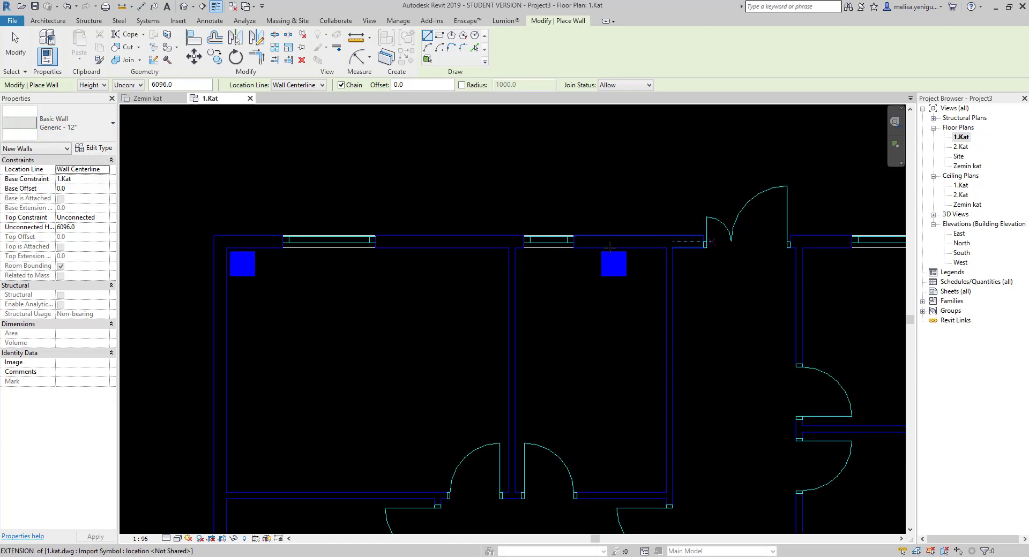
click(97, 149)
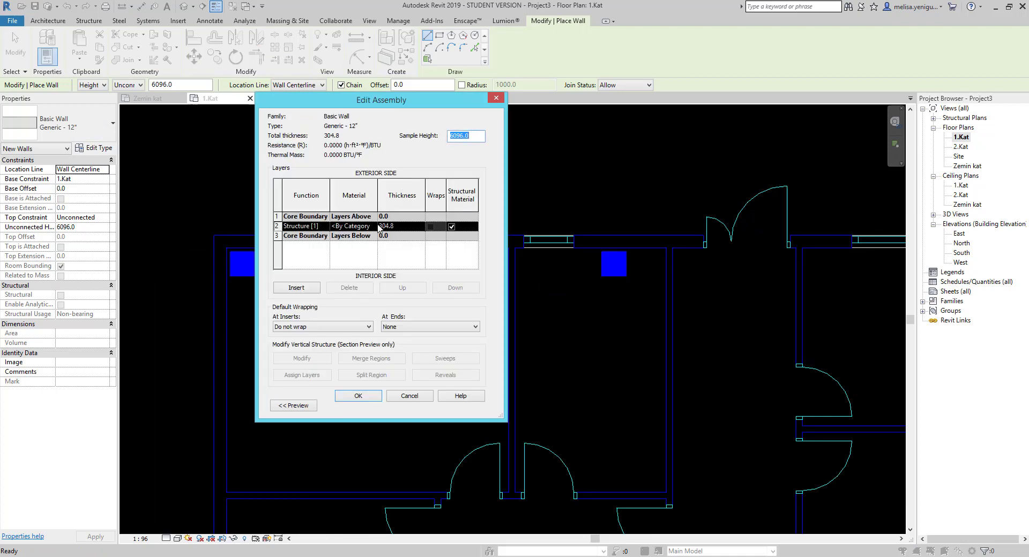
Inspect the structure layer's material in the Material Browser, then cancel Edit Assembly.
click(374, 229)
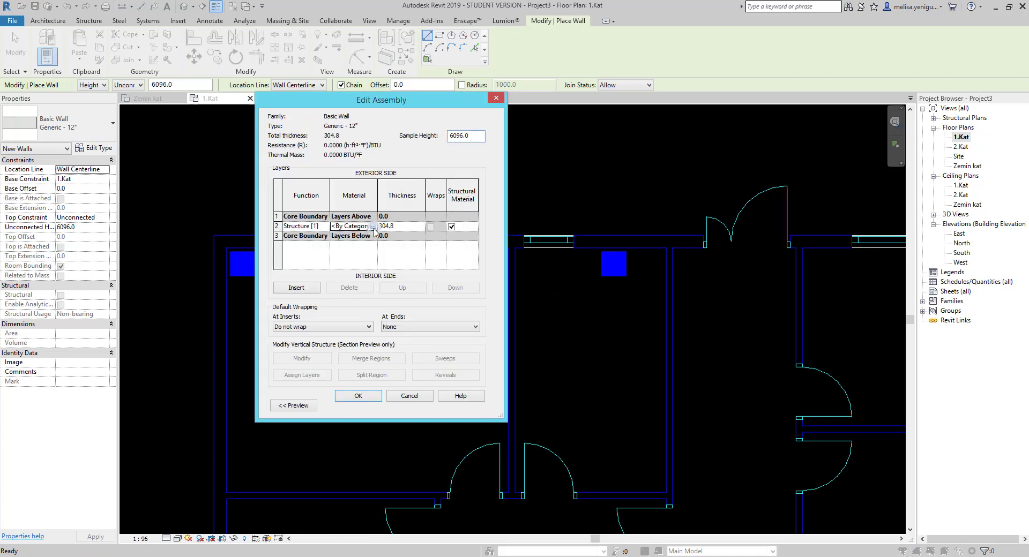
click(373, 227)
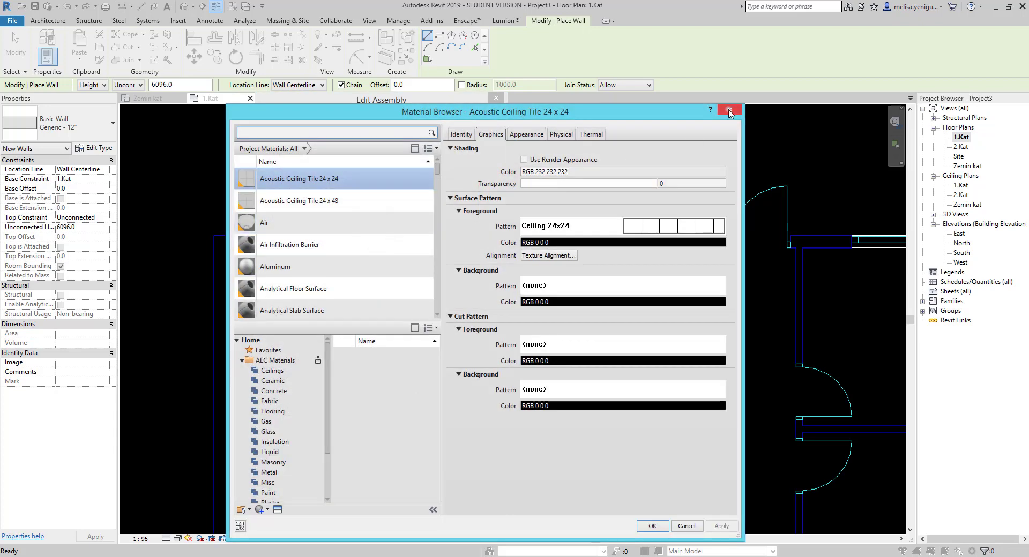
click(729, 111)
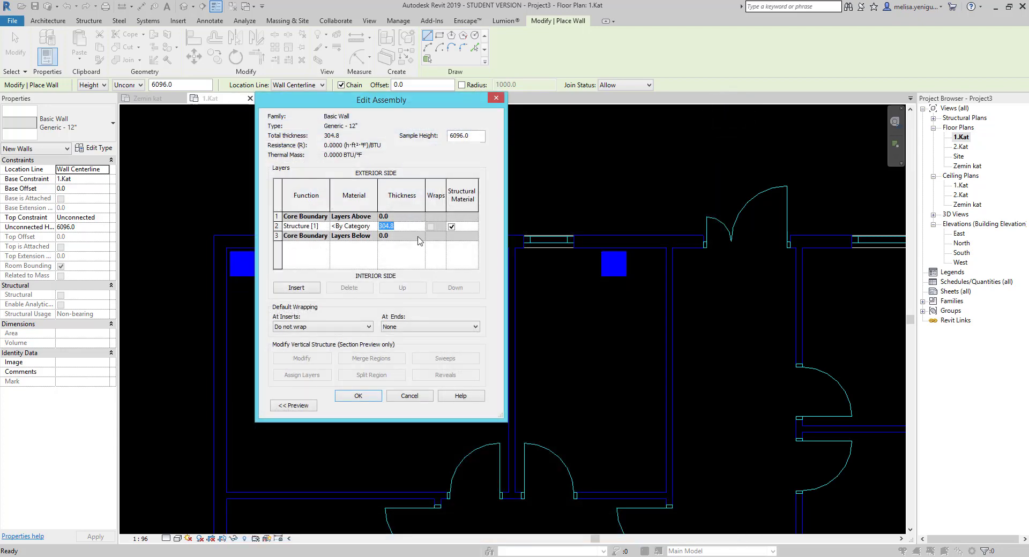
click(416, 397)
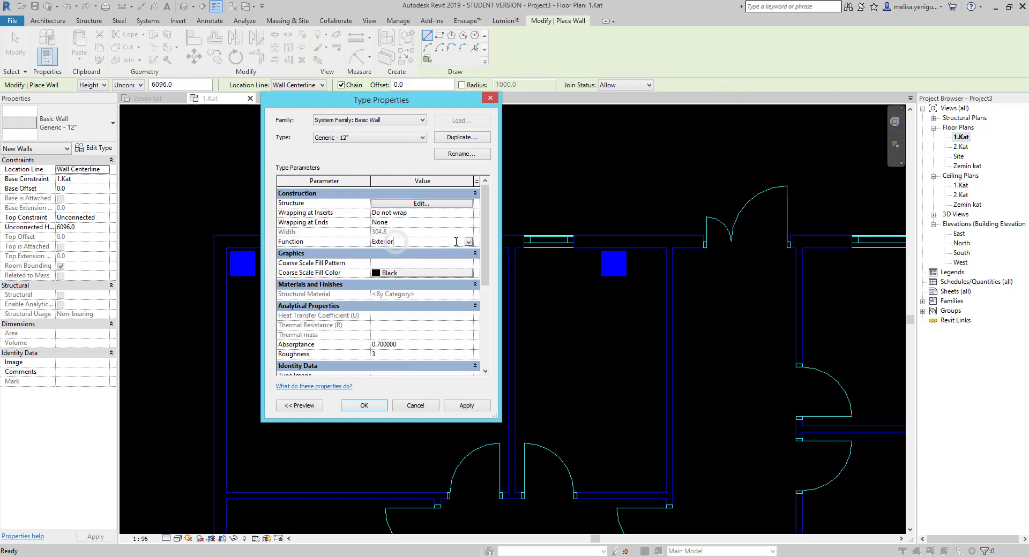
Reopen the layer structure, leave wrapping at inserts off, and cancel both dialogs.
click(411, 203)
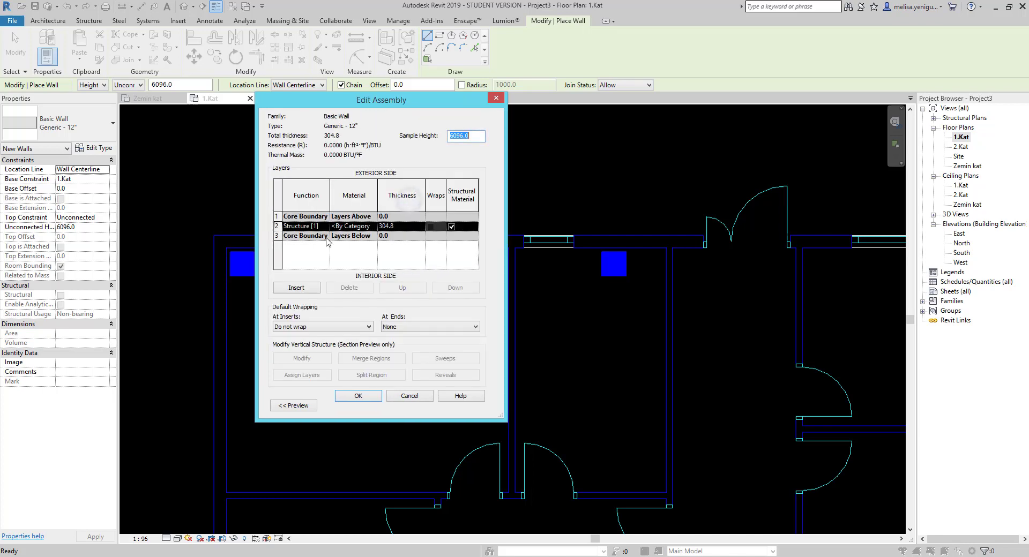
click(321, 327)
click(358, 305)
click(406, 396)
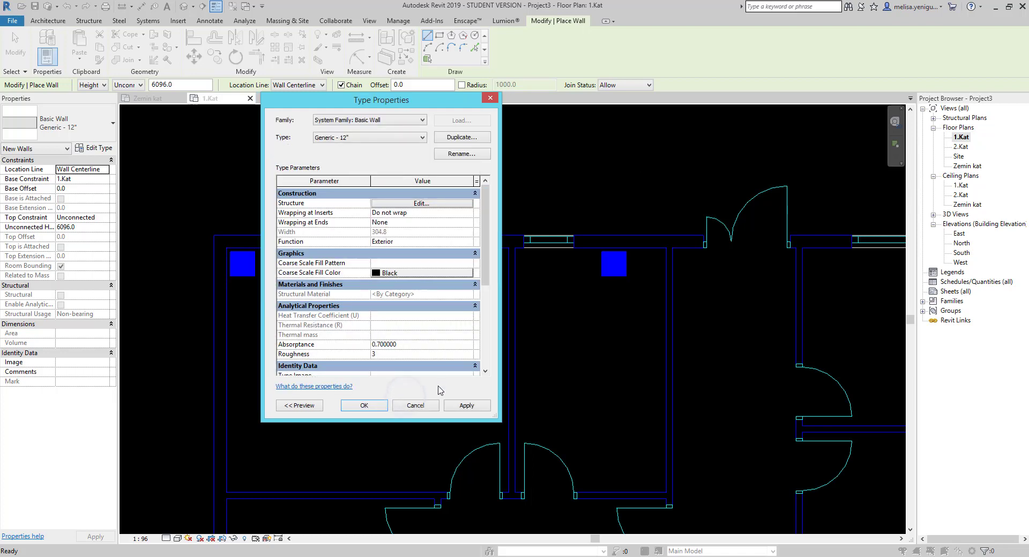
click(418, 405)
Cancel the stray wall and switch the wall type to Generic - 6".
scroll(691, 239, up, 3)
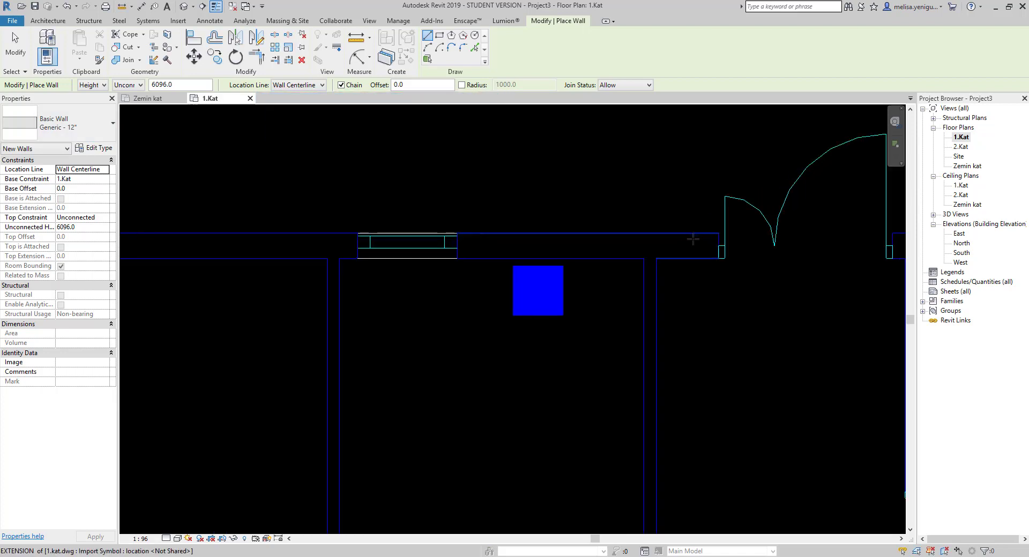
click(721, 246)
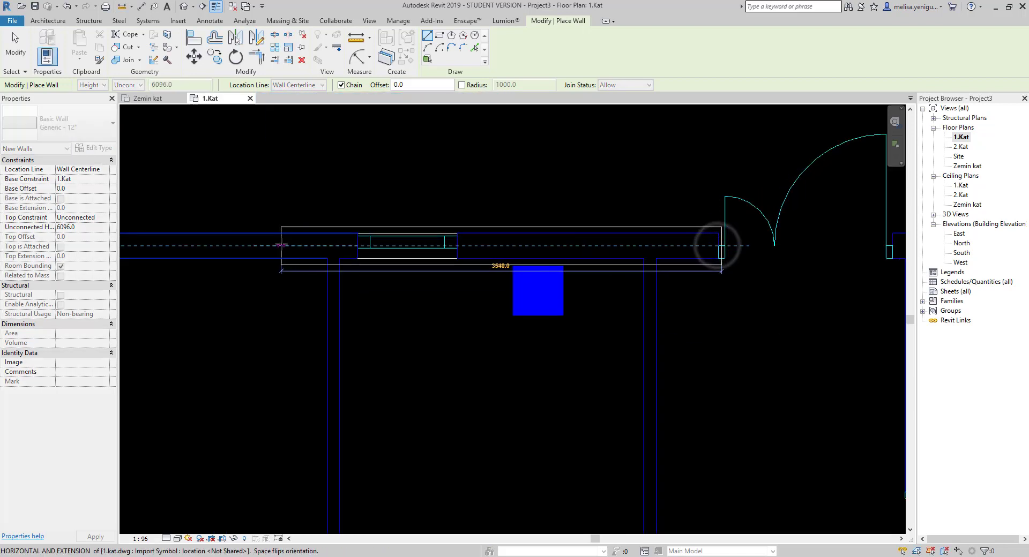
key(Escape)
click(91, 126)
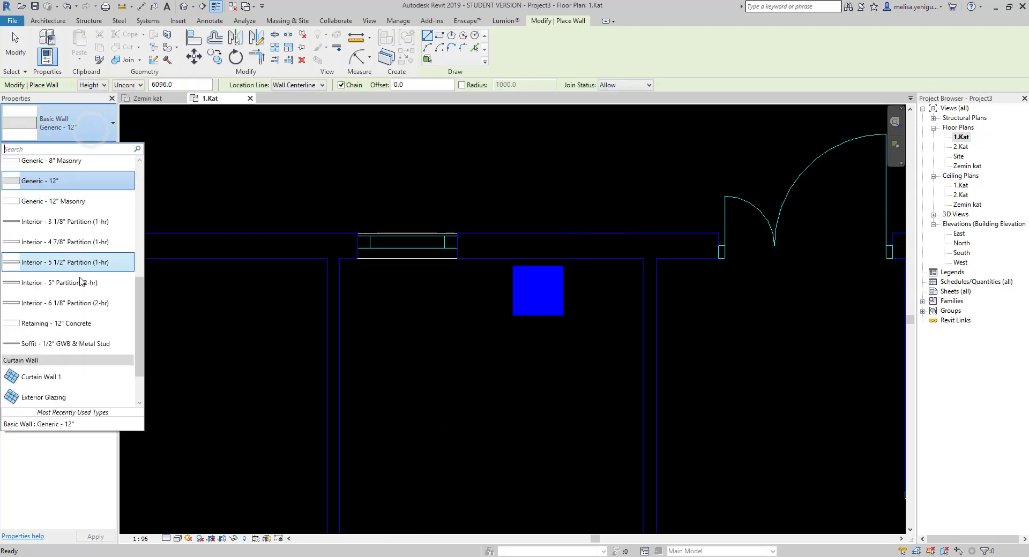
scroll(80, 280, up, 1)
scroll(79, 265, up, 1)
scroll(66, 209, up, 1)
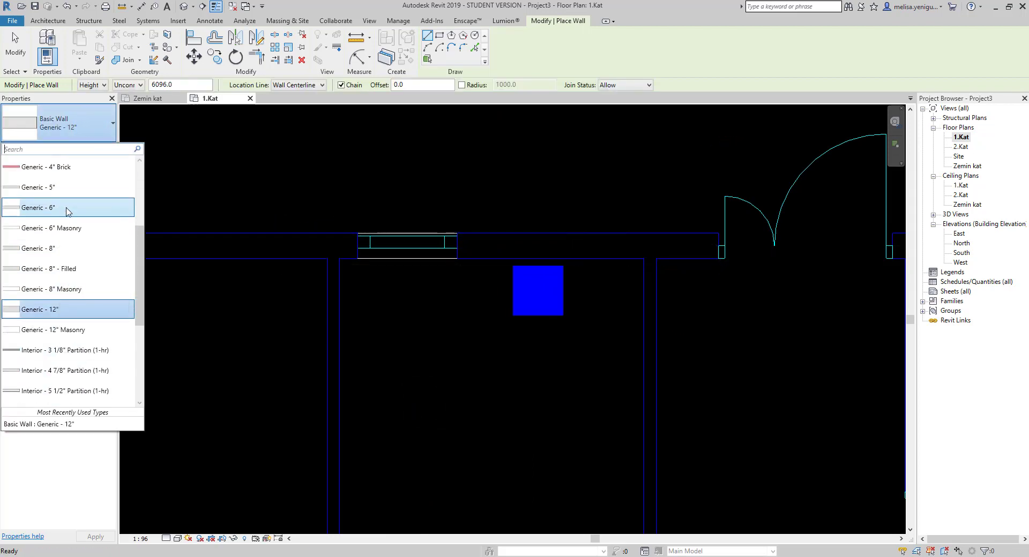
click(68, 210)
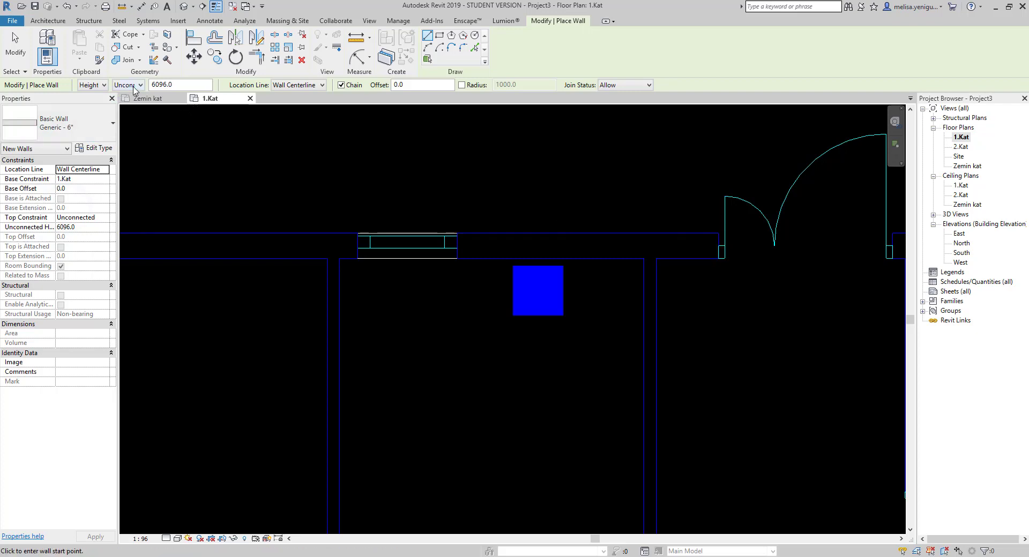
Set new walls' top constraint to level 2.Kat and keep Wall Centerline location line.
scroll(535, 268, down, 3)
scroll(535, 257, down, 1)
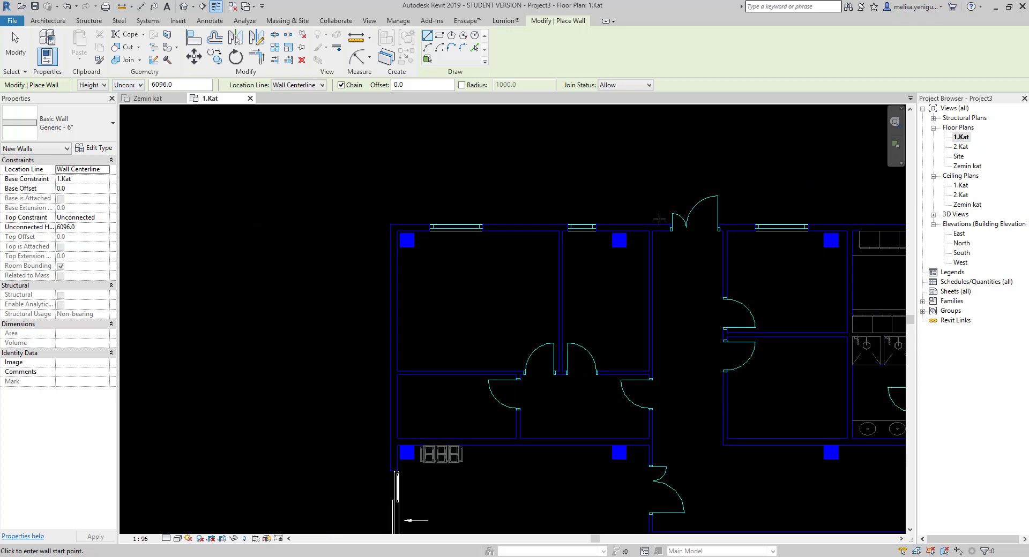
middle_drag(536, 252, 569, 232)
scroll(563, 206, up, 2)
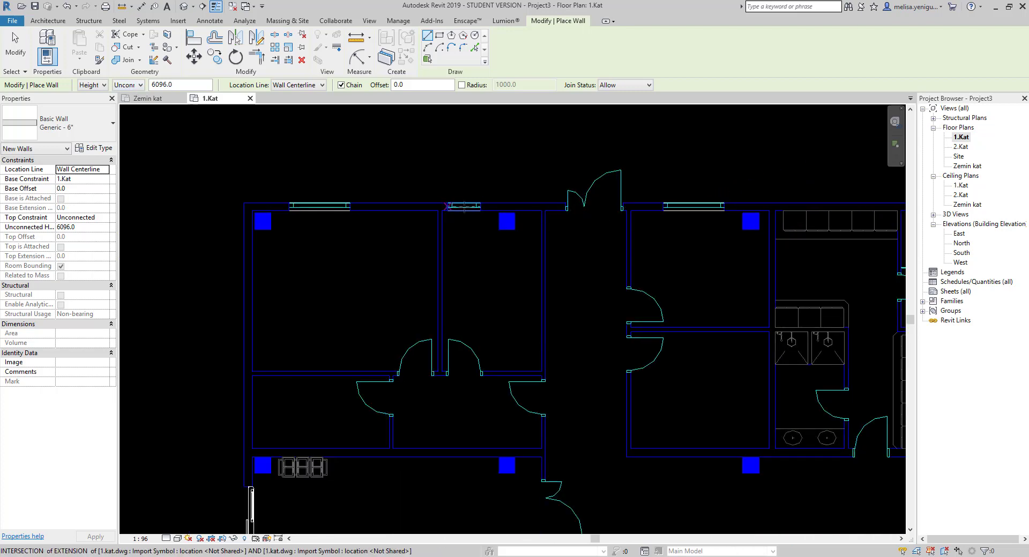
click(138, 85)
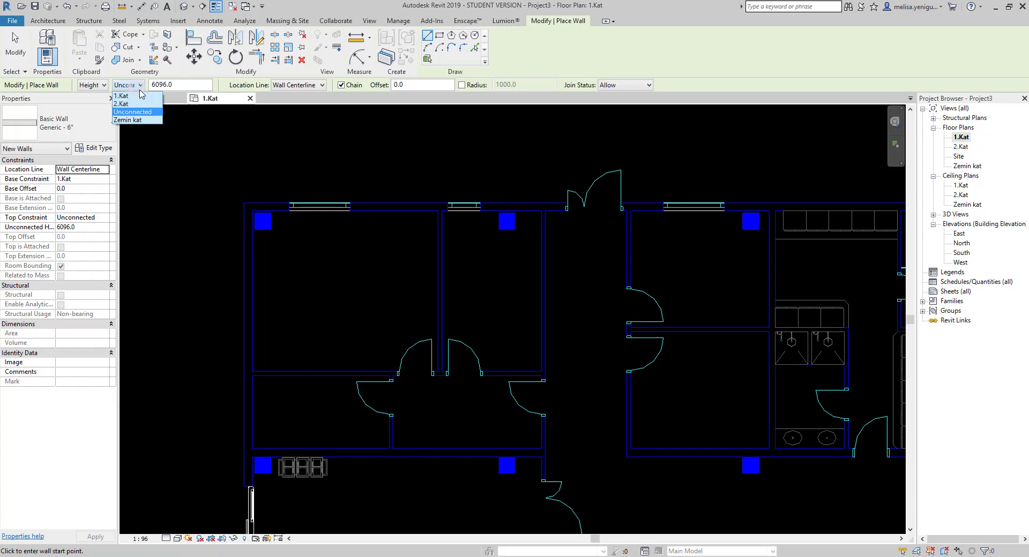
click(121, 104)
middle_drag(658, 211, 700, 245)
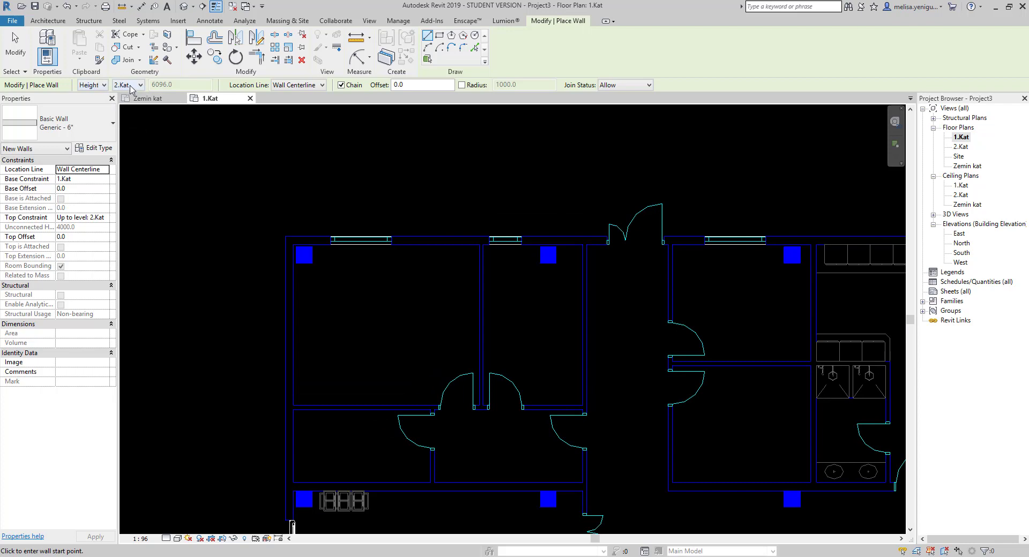
click(315, 85)
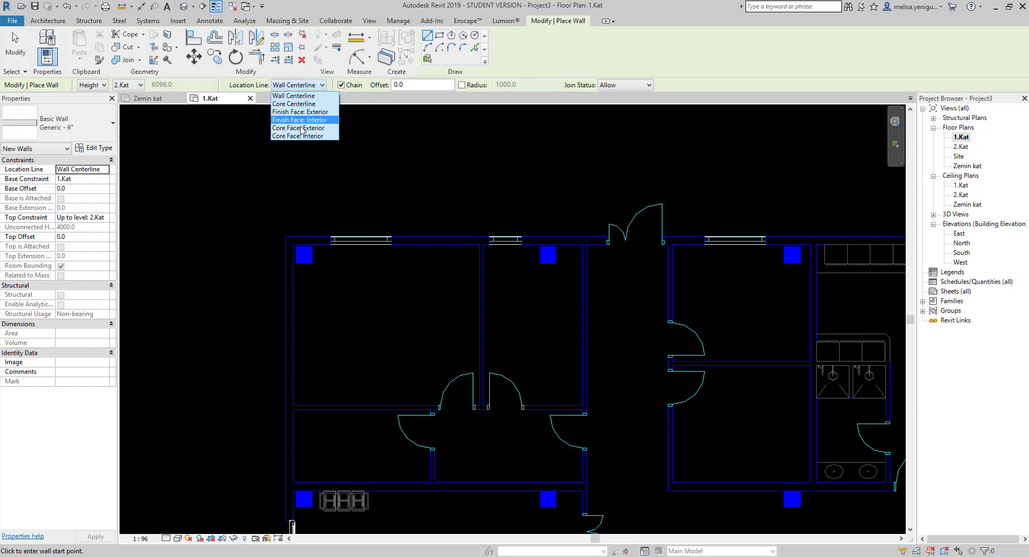
click(304, 94)
Cancel a stray wall start and bring the building's top-left corner into view.
scroll(620, 238, up, 2)
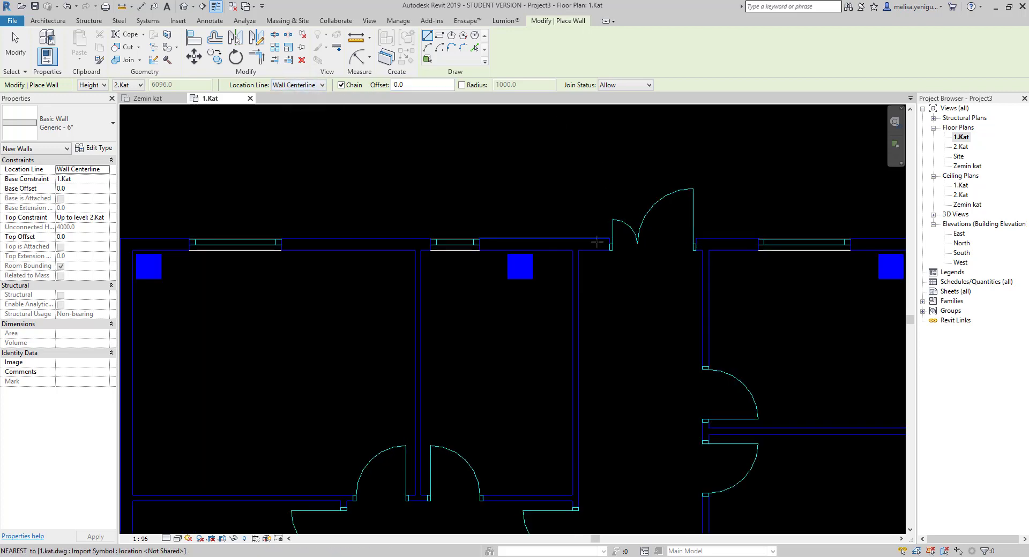
scroll(620, 238, up, 2)
scroll(620, 238, up, 1)
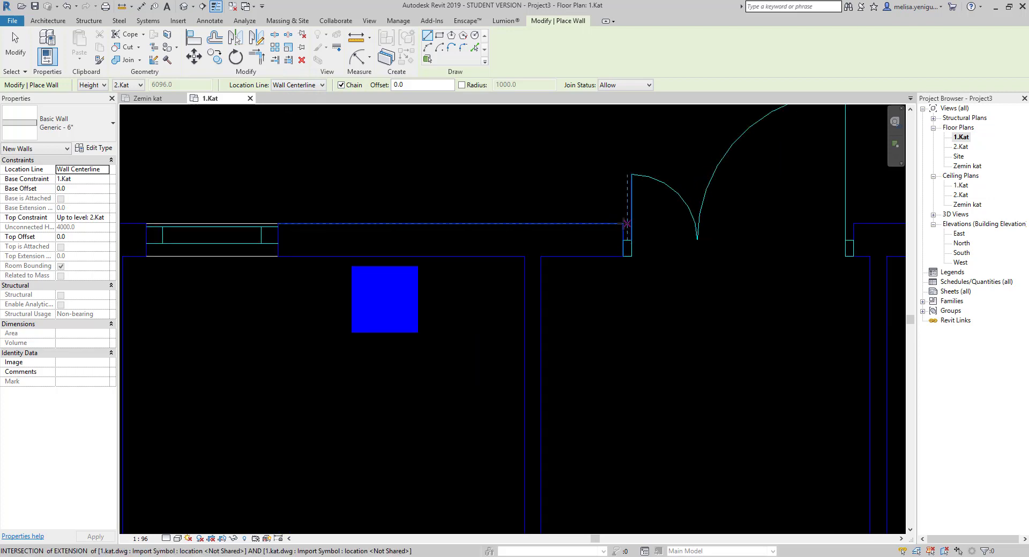
click(624, 224)
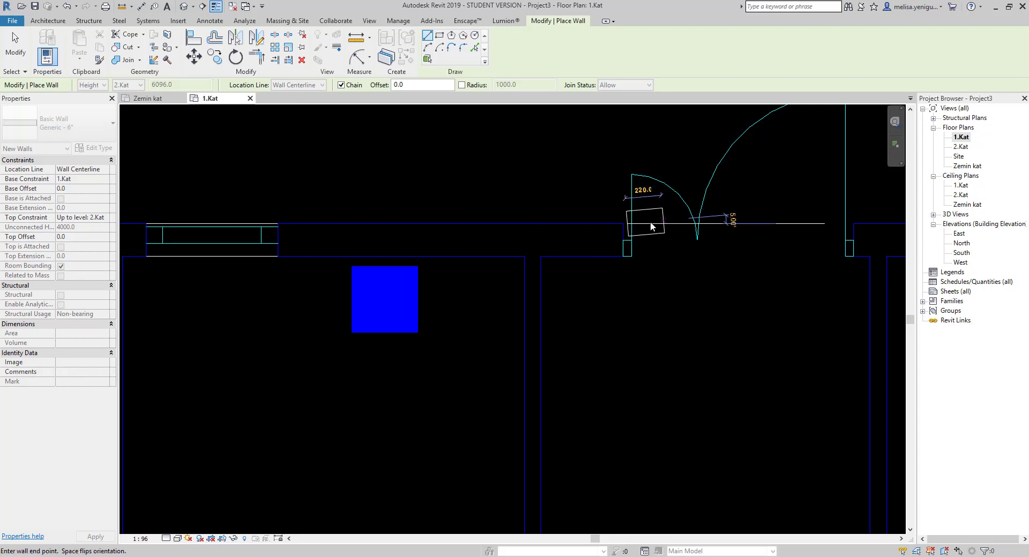
key(Escape)
scroll(563, 225, down, 1)
scroll(644, 224, down, 2)
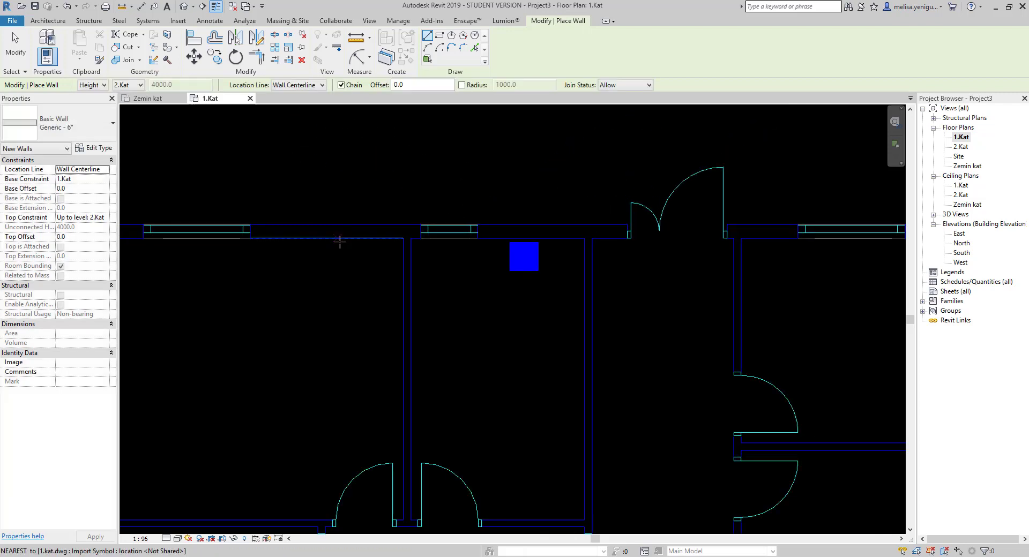
middle_drag(145, 230, 380, 209)
scroll(382, 211, up, 1)
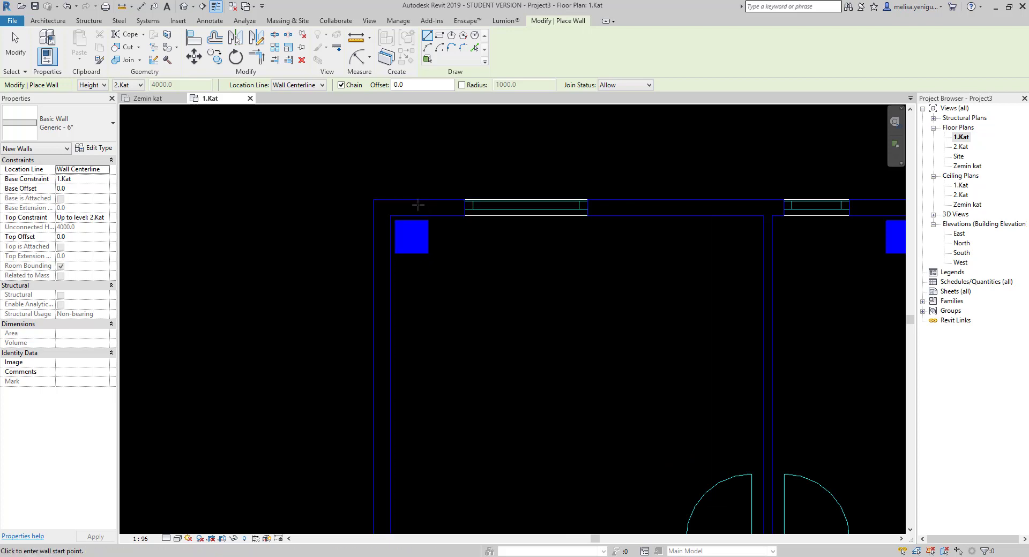
scroll(419, 204, up, 1)
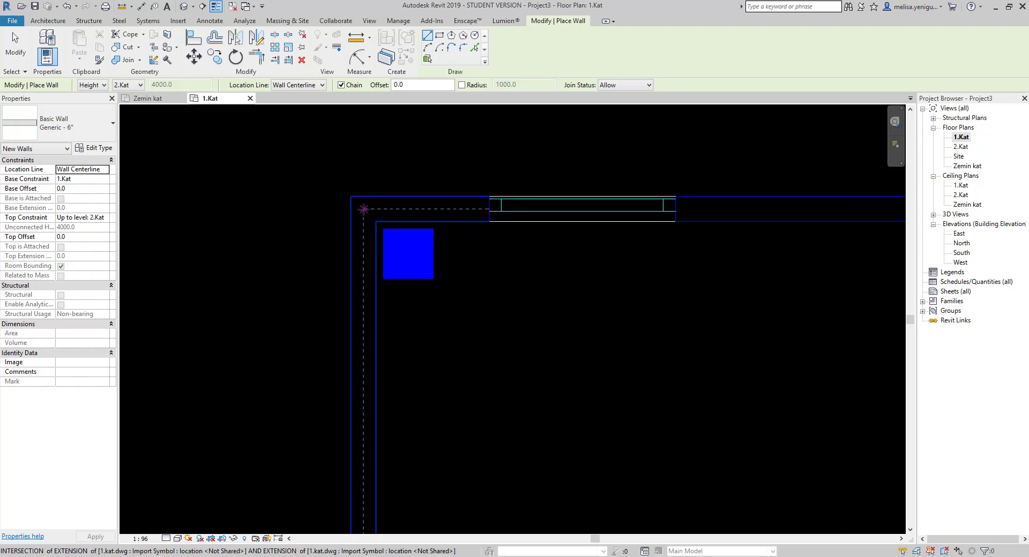
Trace the left-side wall from the top-left corner down to the lower corner.
click(363, 208)
scroll(364, 214, down, 3)
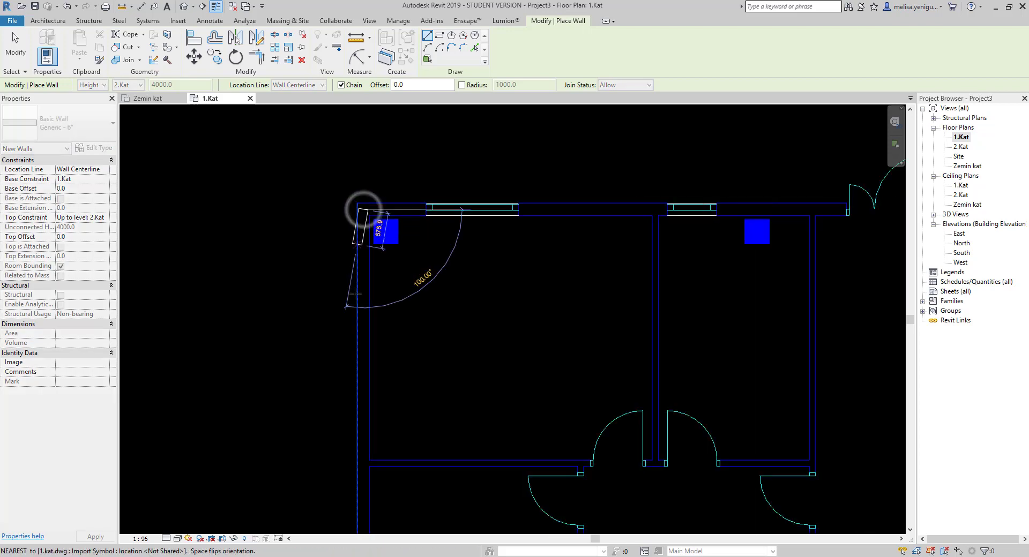
middle_drag(372, 369, 373, 307)
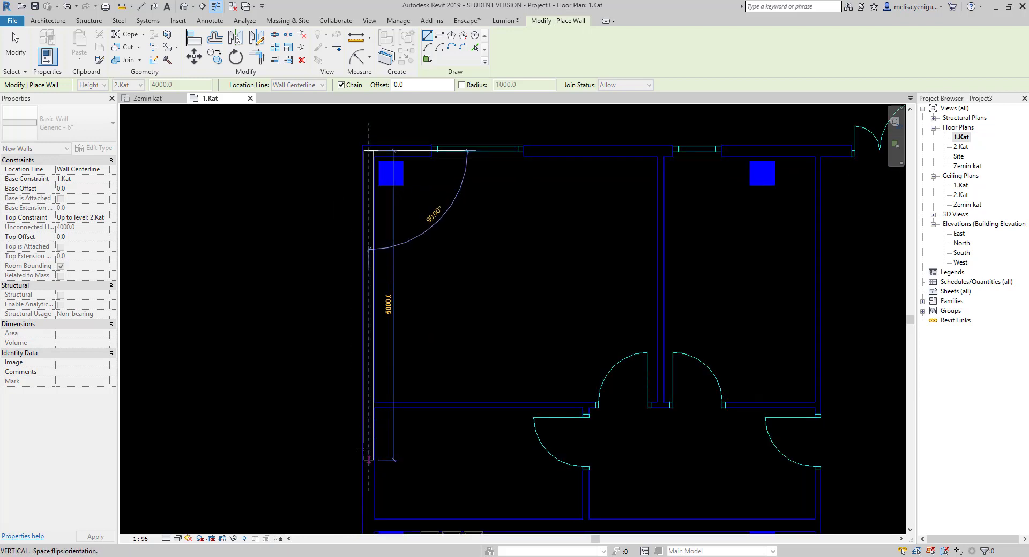
middle_drag(378, 466, 377, 276)
click(378, 384)
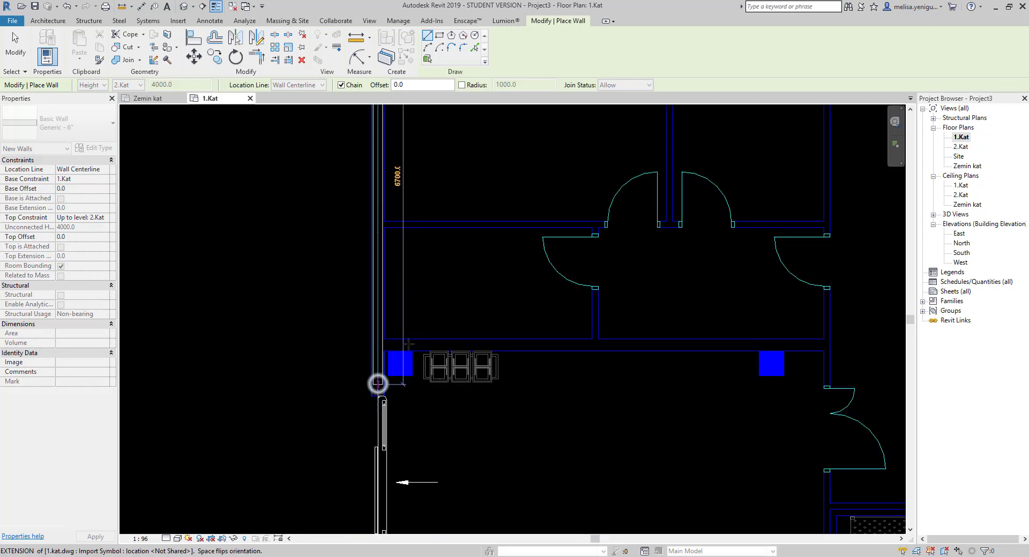
scroll(378, 385, up, 2)
key(Escape)
Trace the horizontal lower-edge wall from the lower-left to the right-hand corner.
click(378, 344)
scroll(378, 344, down, 2)
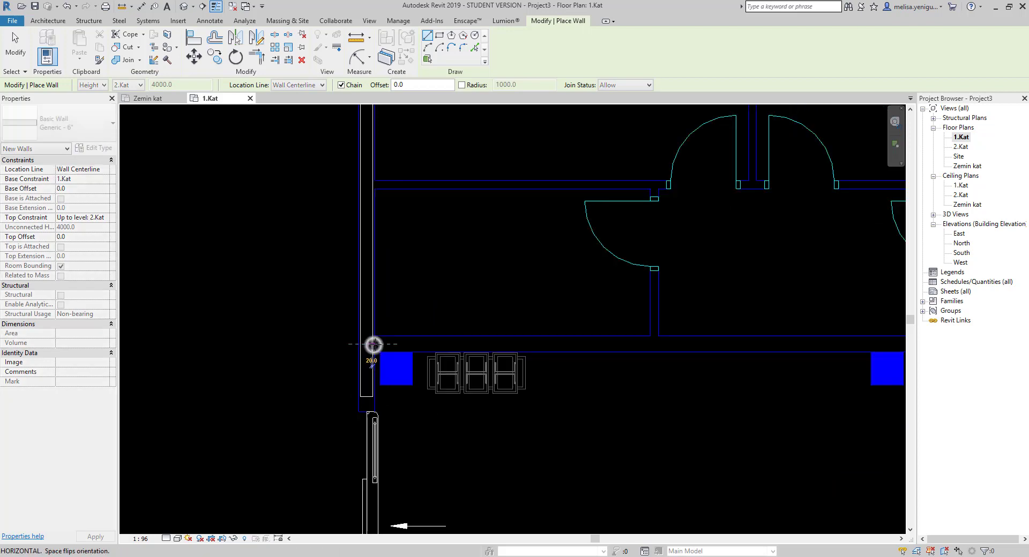
click(758, 344)
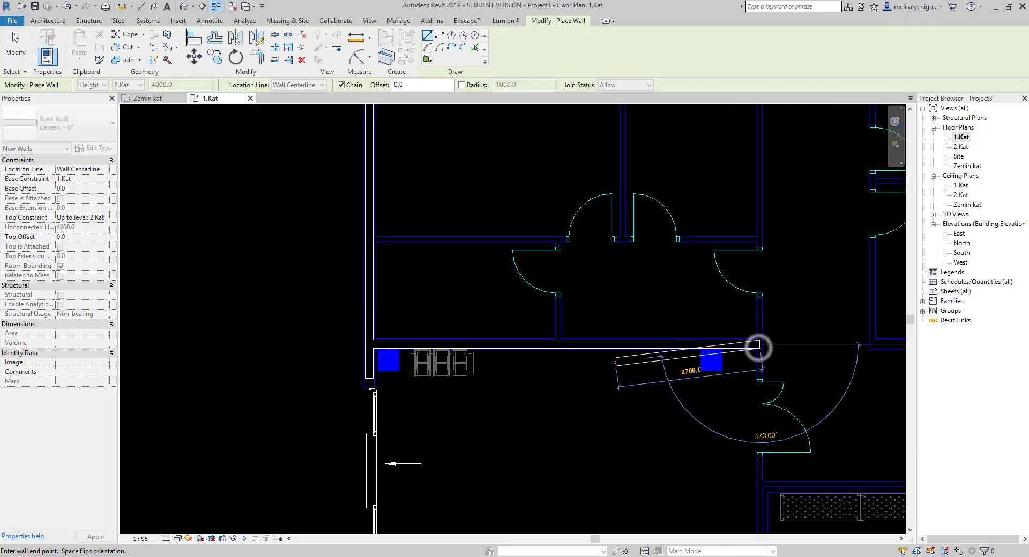
scroll(616, 385, down, 2)
key(Escape)
scroll(365, 214, up, 2)
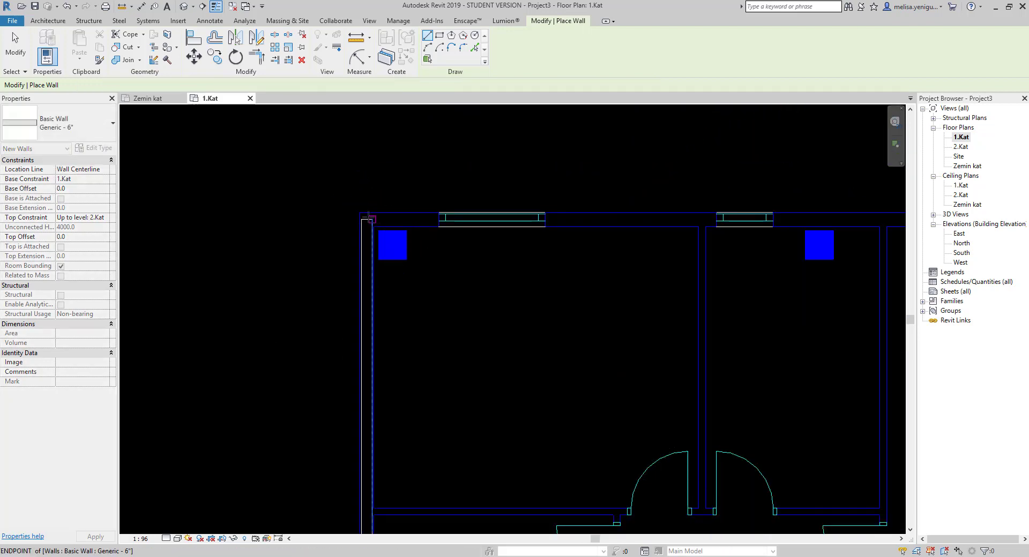
Trace the top exterior wall from the top-left corner to the door edge and down.
click(365, 217)
click(782, 218)
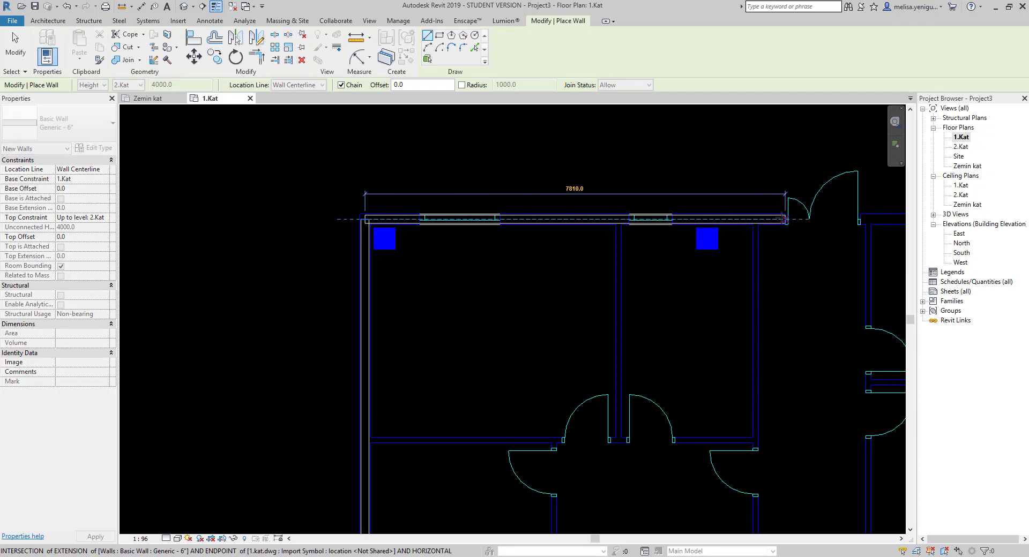
scroll(602, 231, down, 1)
scroll(602, 232, down, 2)
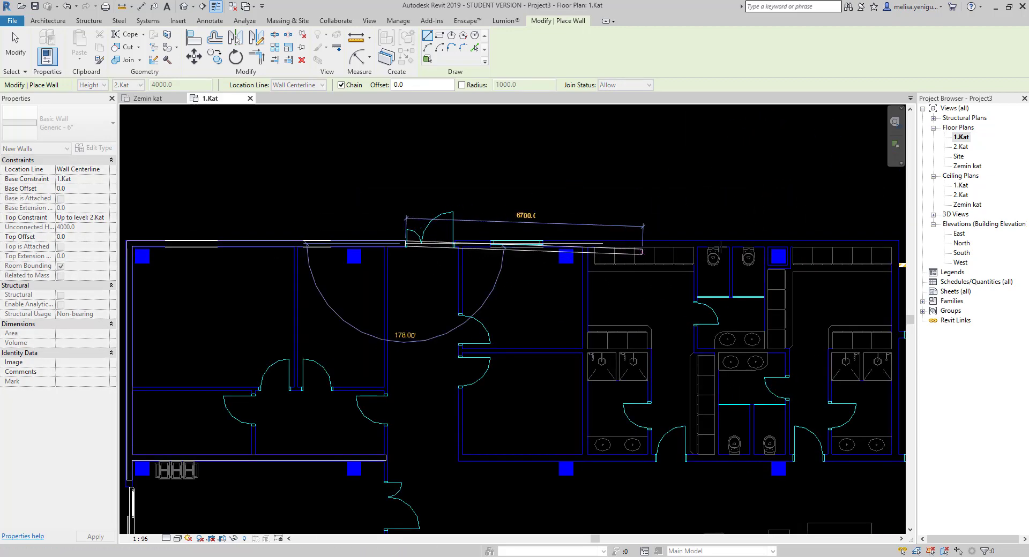
click(785, 244)
key(Escape)
key(Escape)
Place a Single-Flush 36" x 84" door in the new top wall.
middle_drag(376, 251, 619, 264)
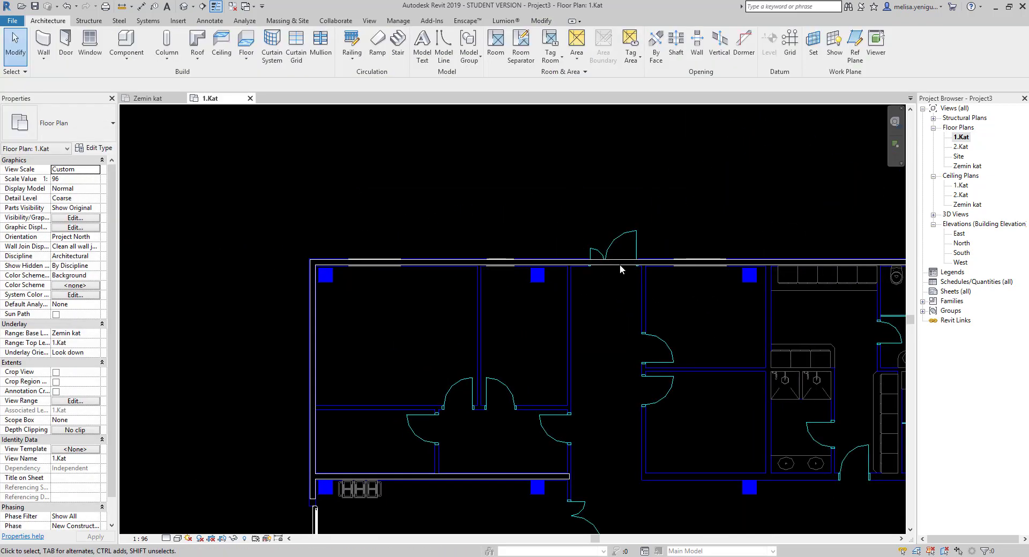
scroll(600, 273, up, 2)
scroll(600, 289, up, 1)
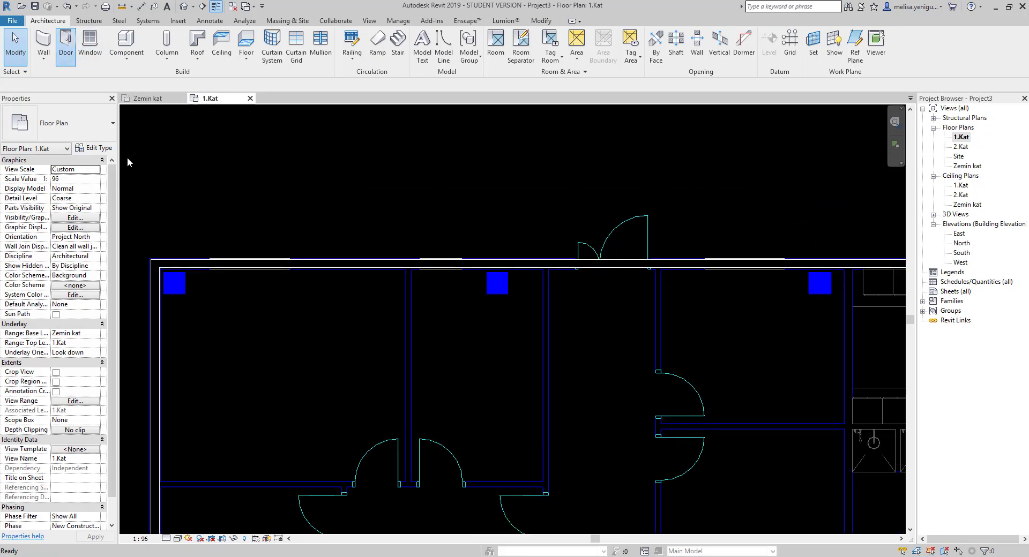
click(66, 43)
click(96, 130)
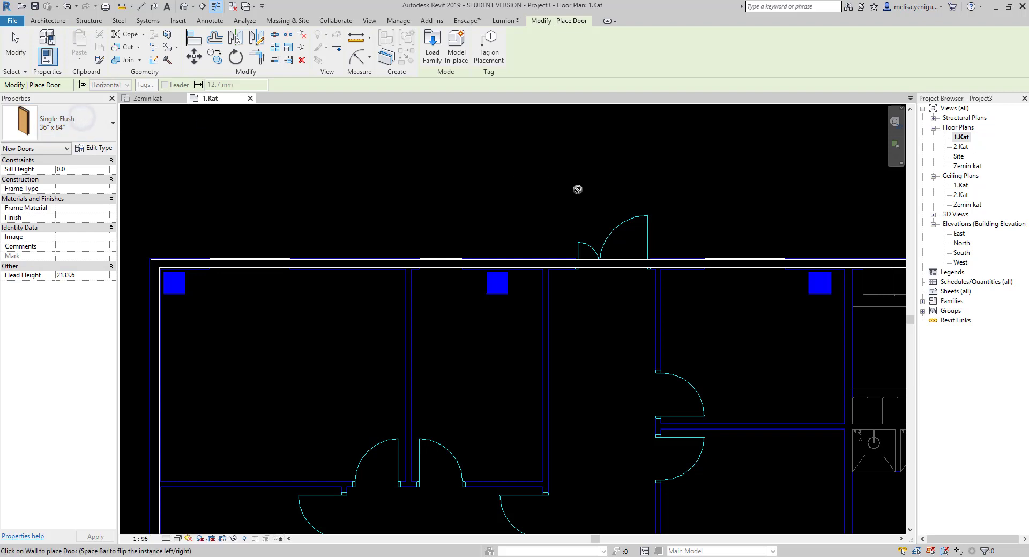
scroll(621, 262, up, 2)
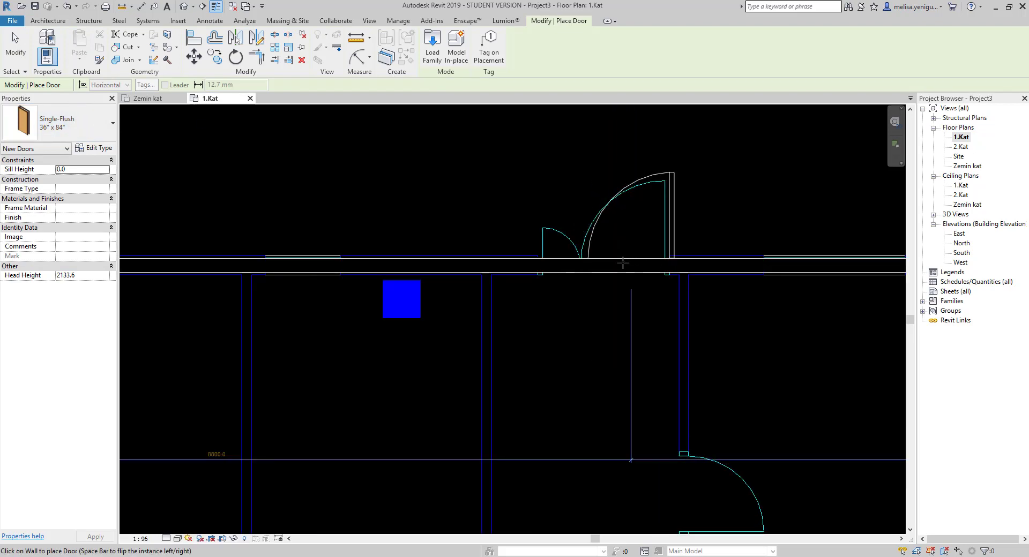
click(625, 265)
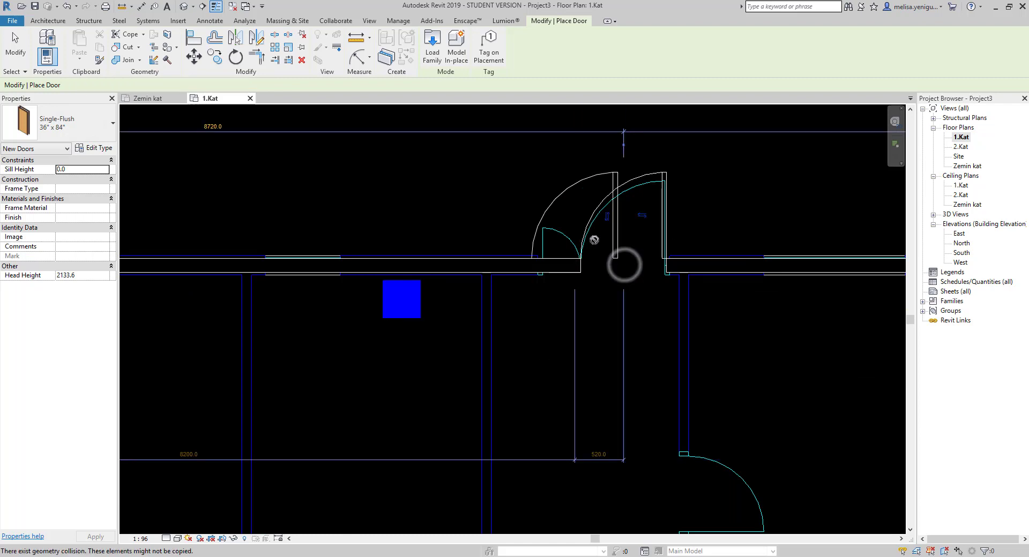
key(Escape)
key(Escape)
Open the Default 3D View of the model.
scroll(654, 248, down, 2)
scroll(632, 229, down, 2)
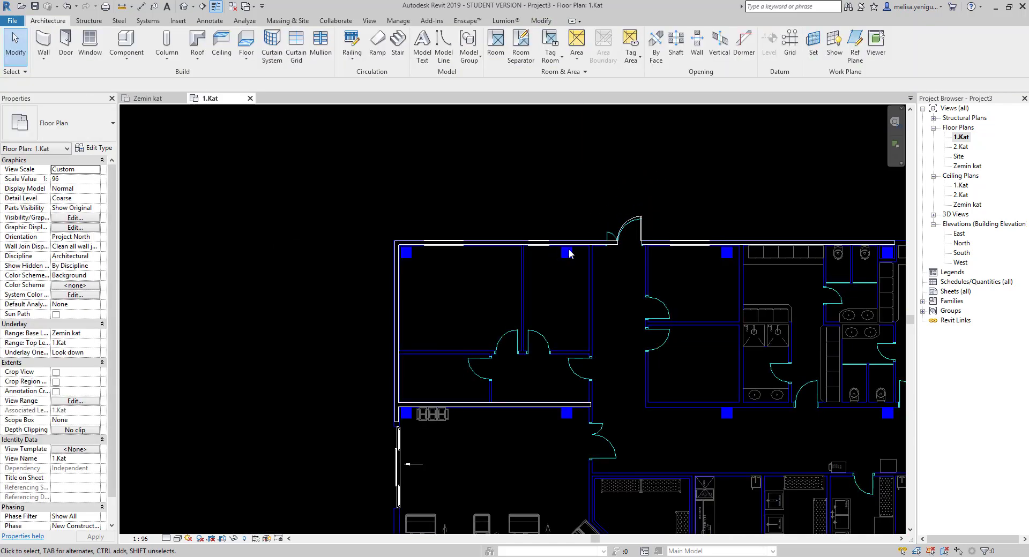
click(183, 9)
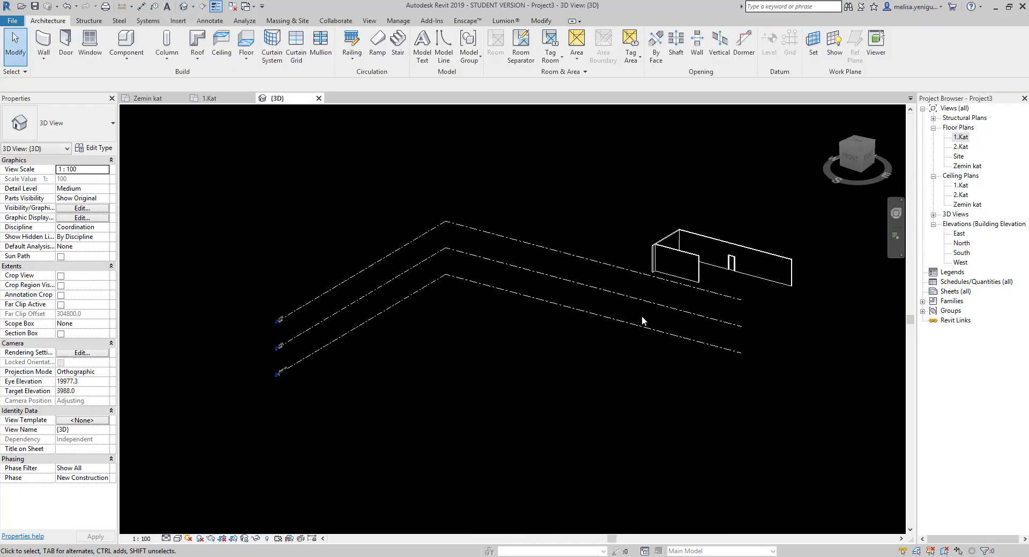
Zoom and orbit the 3D view to inspect the walls and door from another angle.
scroll(642, 316, up, 2)
scroll(630, 308, up, 3)
scroll(630, 308, up, 3)
scroll(633, 315, down, 3)
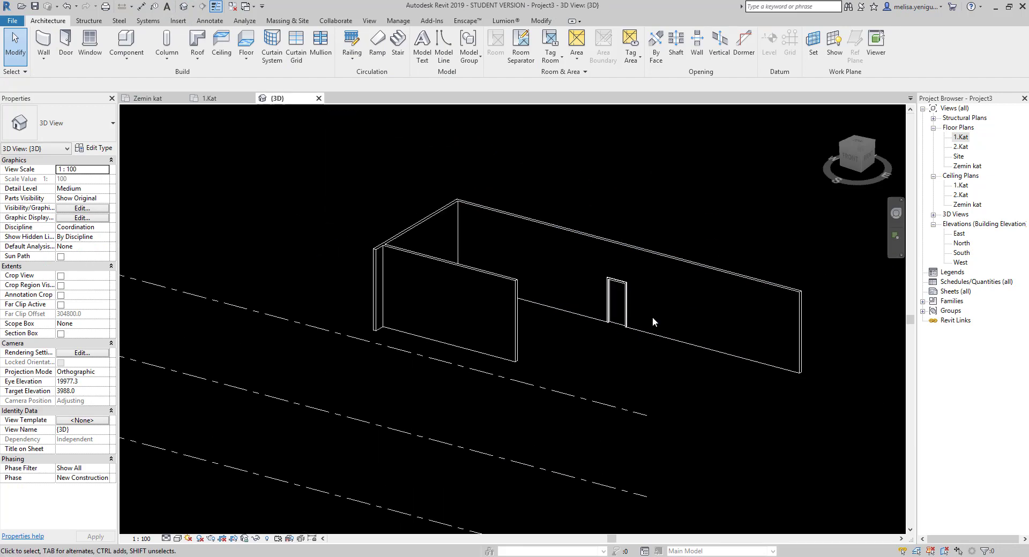
scroll(576, 226, down, 3)
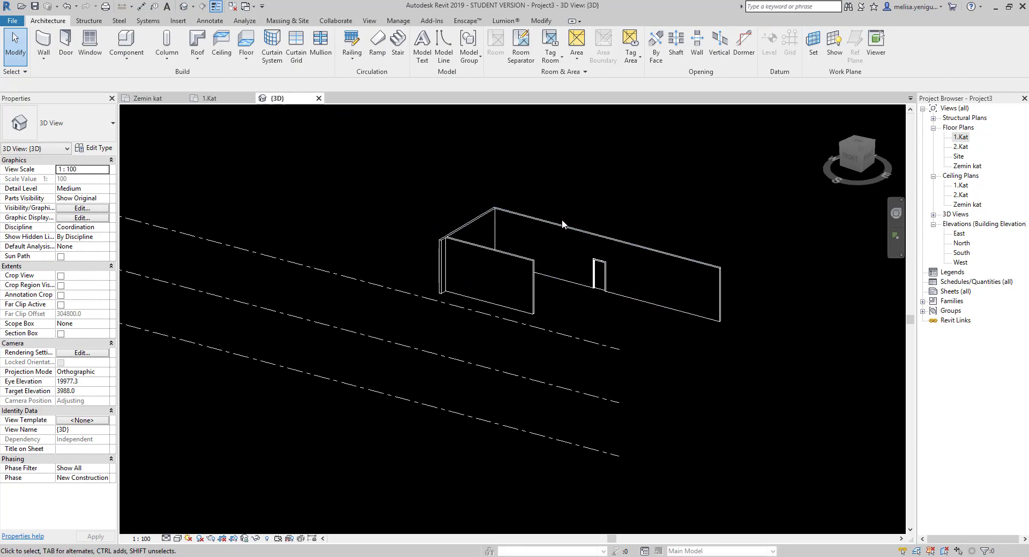
shift+middle_drag(562, 223, 291, 141)
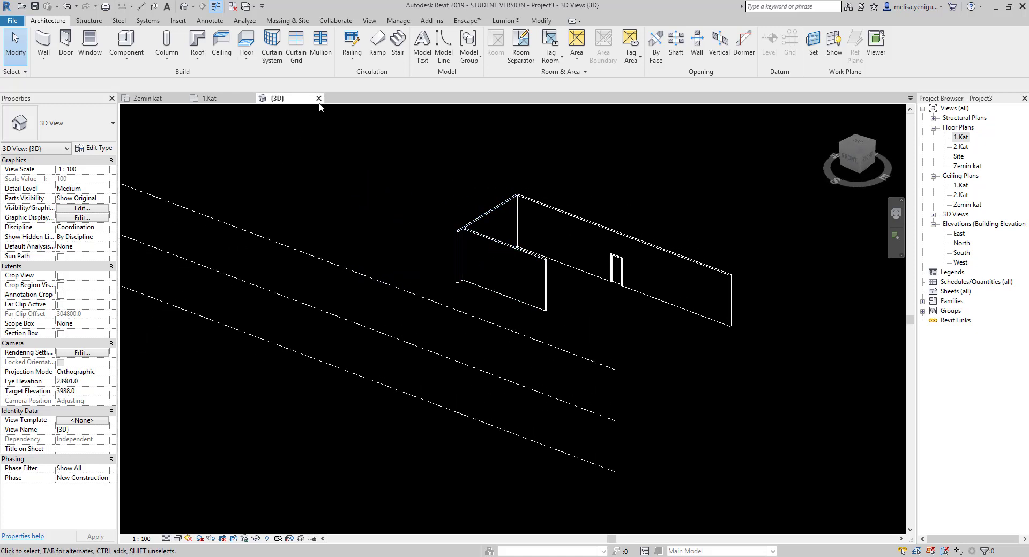
Close the {3D} view and zoom and pan 1.Kat to show the whole building.
click(319, 98)
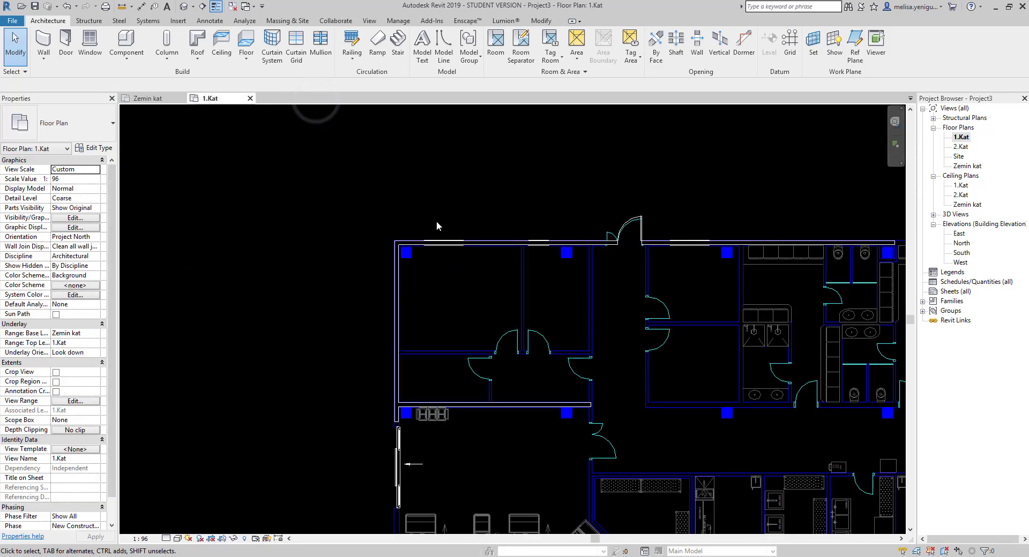
scroll(433, 323, down, 3)
middle_drag(627, 421, 577, 287)
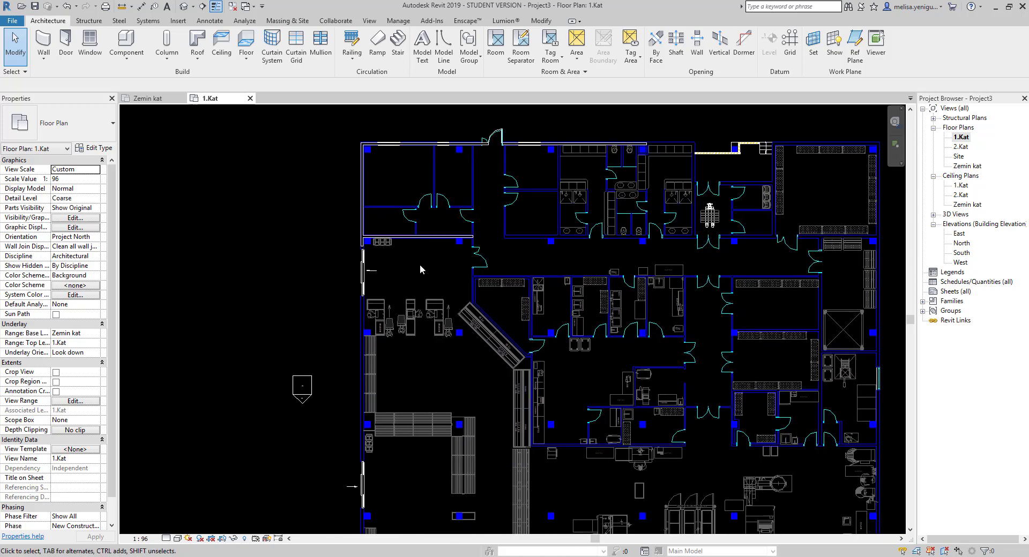
scroll(476, 281, down, 1)
scroll(476, 269, down, 1)
middle_drag(622, 372, 579, 335)
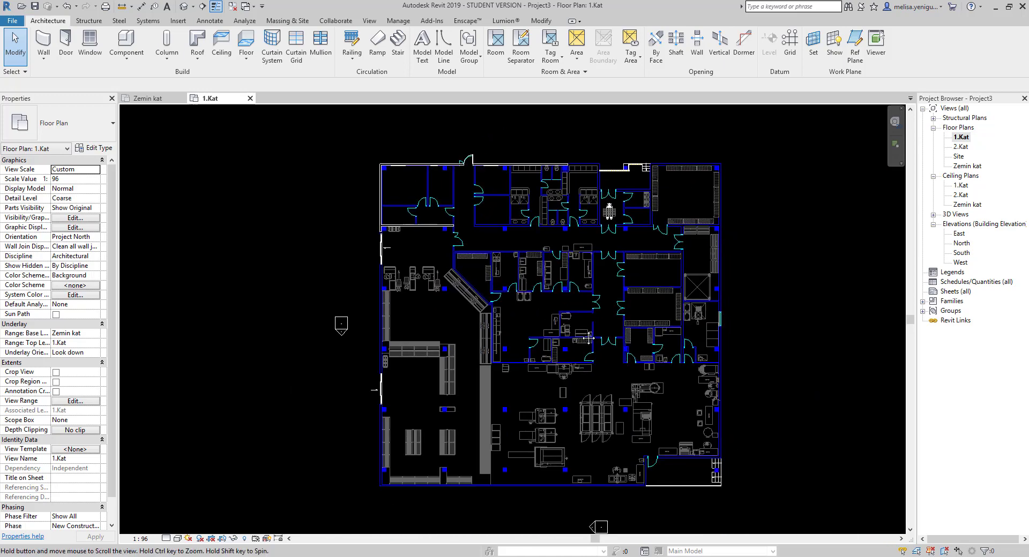